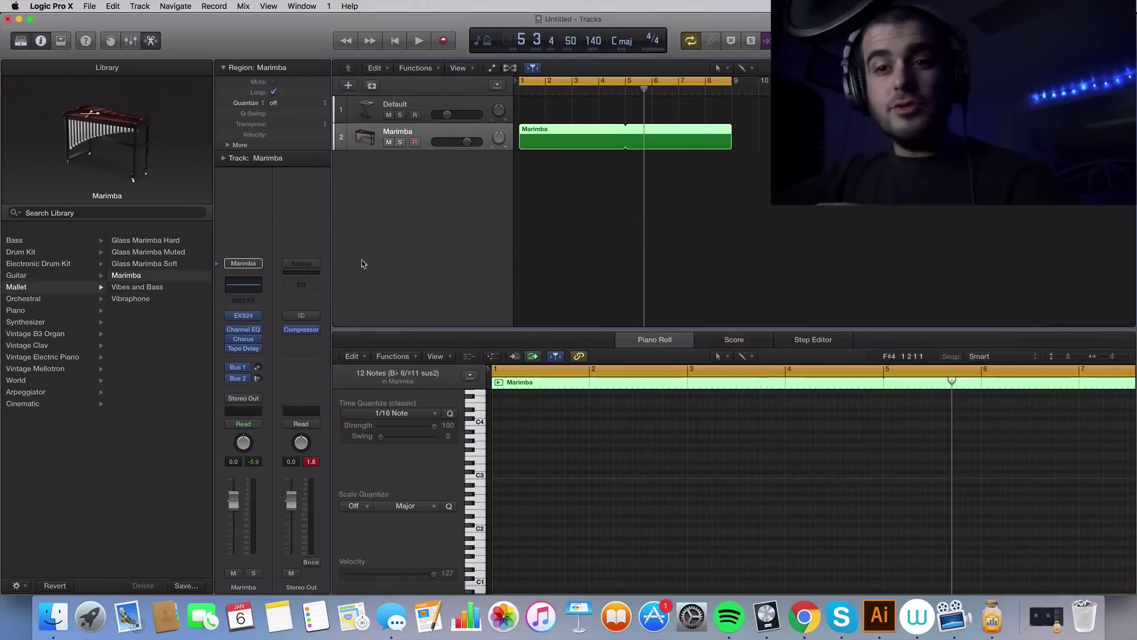
- Load the Mallet > Marimba patch on the Marimba track and open its region in the Piano Roll
{"action": "left_click", "coordinate": [20, 41]}
{"action": "left_click", "coordinate": [21, 40]}
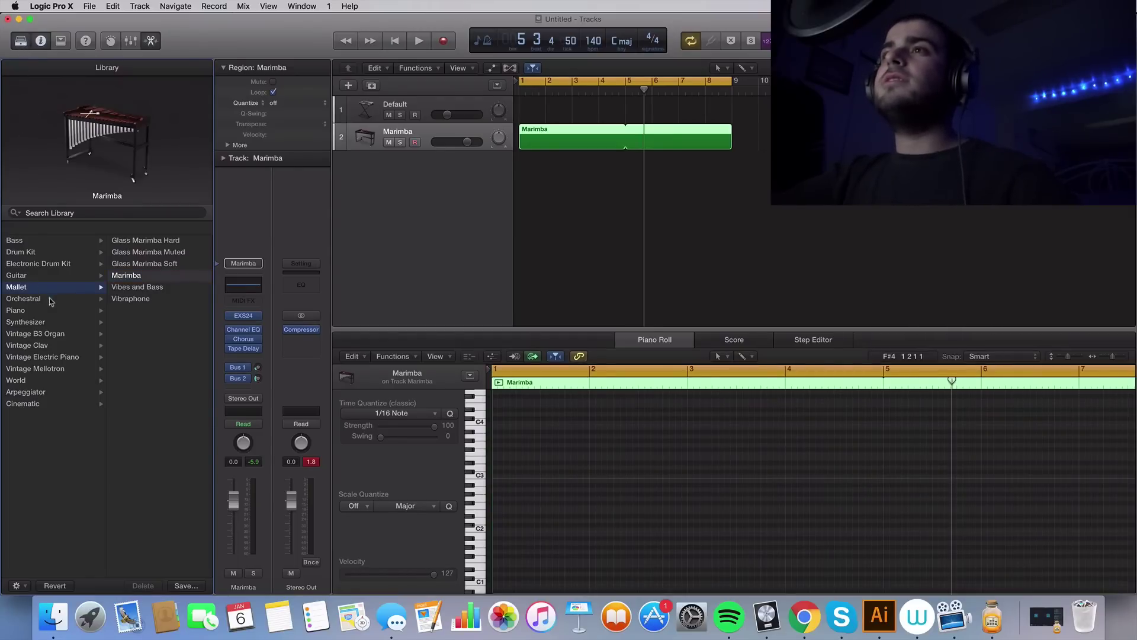
{"action": "left_click", "coordinate": [150, 276]}
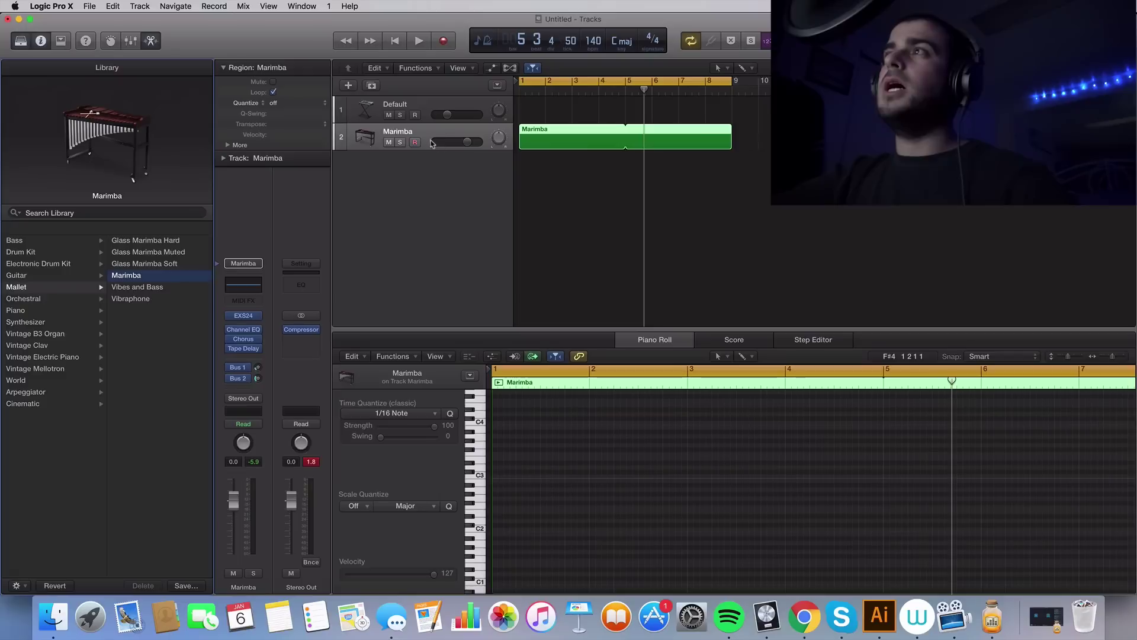
- Draw a long A#1 note in the Piano Roll and move it to start at bar 1
{"action": "left_click", "coordinate": [475, 171]}
{"action": "left_click", "coordinate": [538, 478]}
{"action": "scroll", "coordinate": [542, 471], "scroll_direction": "down", "scroll_amount": 4}
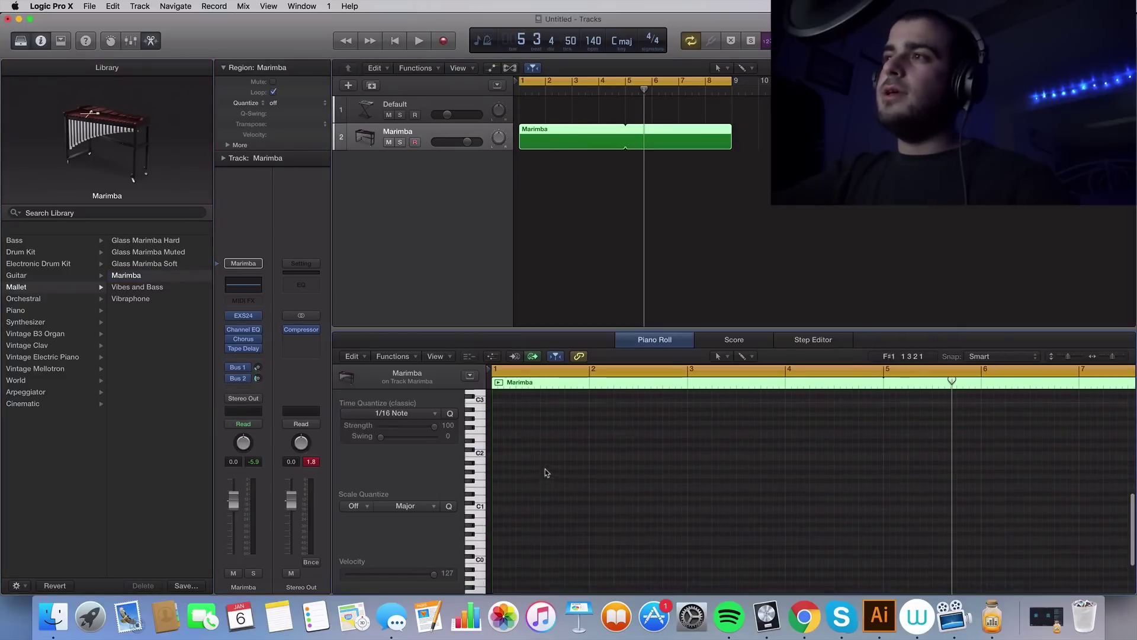
{"action": "scroll", "coordinate": [525, 477], "scroll_direction": "up", "scroll_amount": 3}
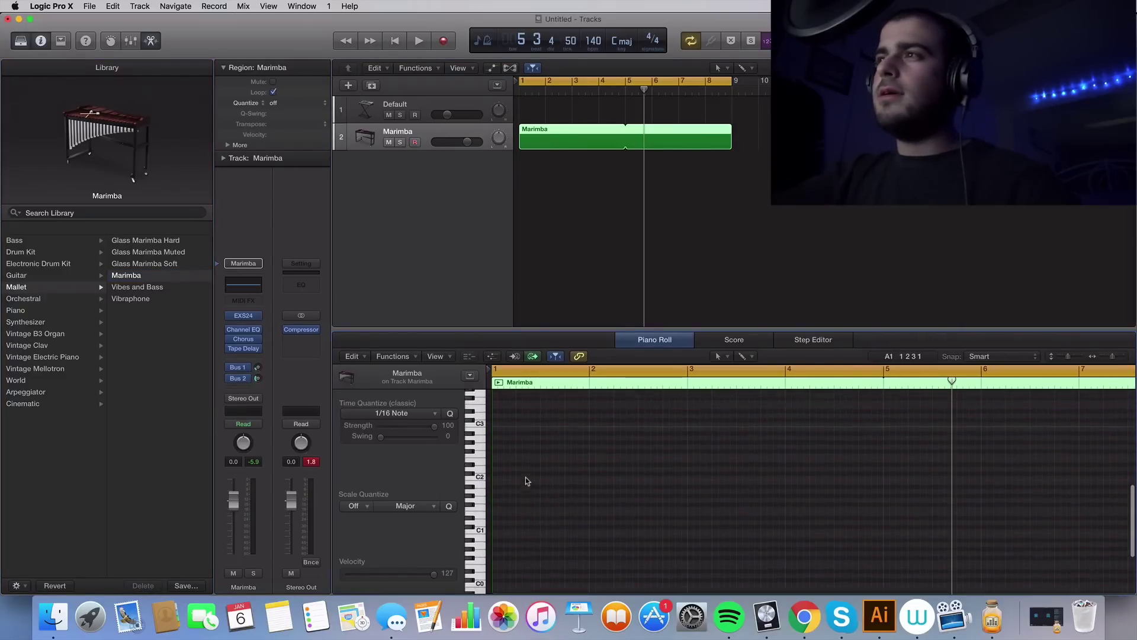
{"action": "scroll", "coordinate": [526, 480], "scroll_direction": "down", "scroll_amount": 1}
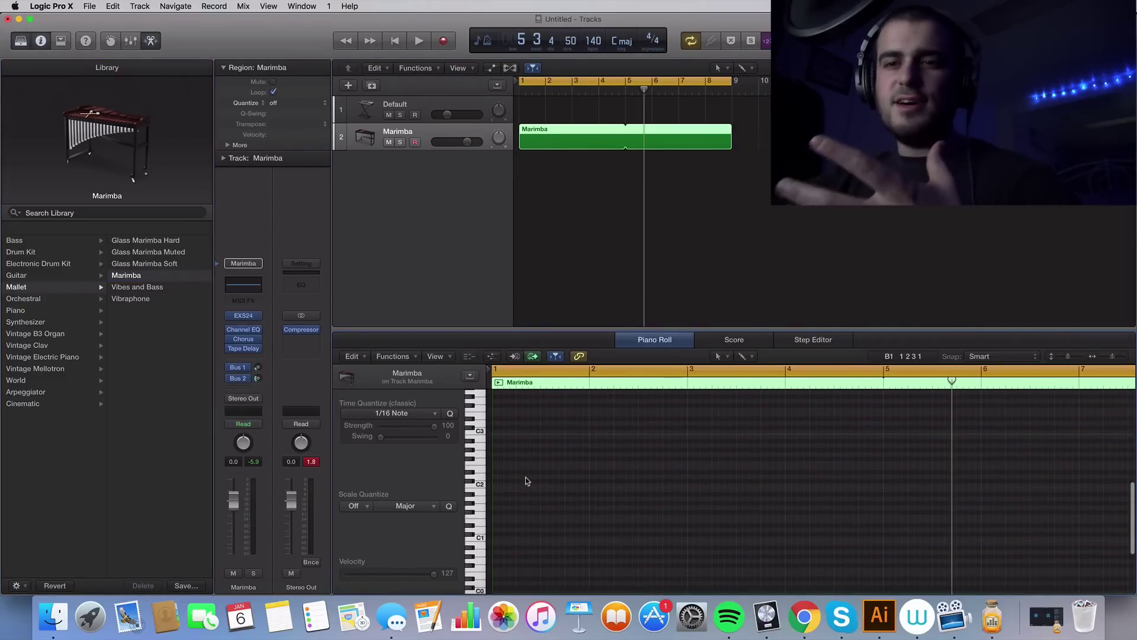
{"action": "left_click", "coordinate": [495, 493]}
{"action": "left_click_drag", "start_coordinate": [533, 497], "coordinate": [527, 497]}
{"action": "left_click", "coordinate": [640, 496]}
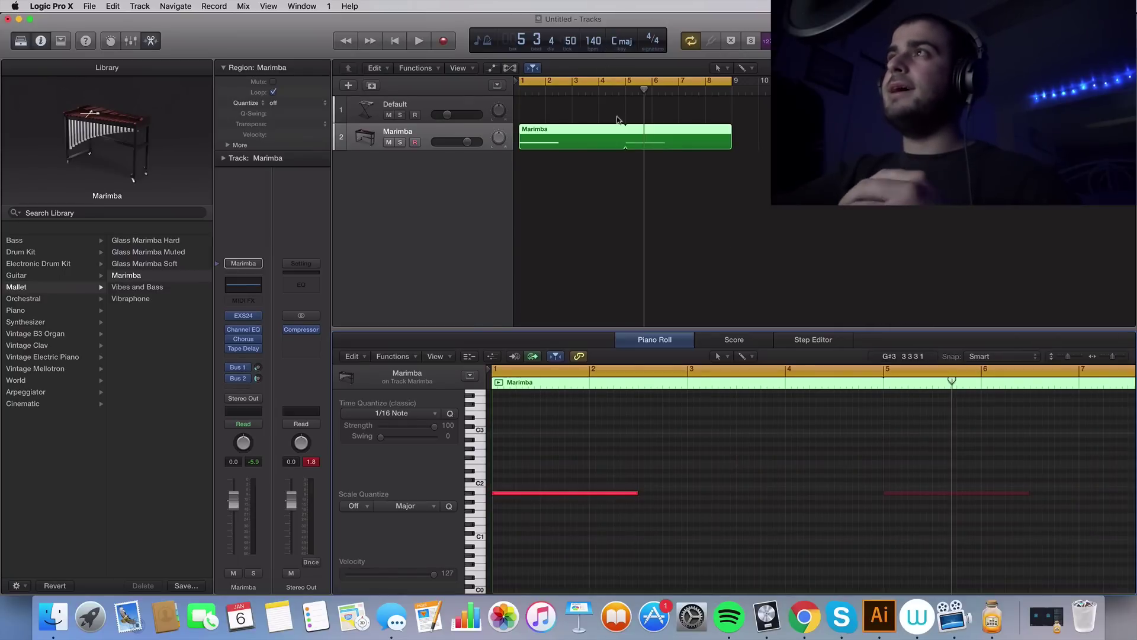
- Reselect the Marimba region and play it back from bar 1
{"action": "left_click", "coordinate": [606, 211]}
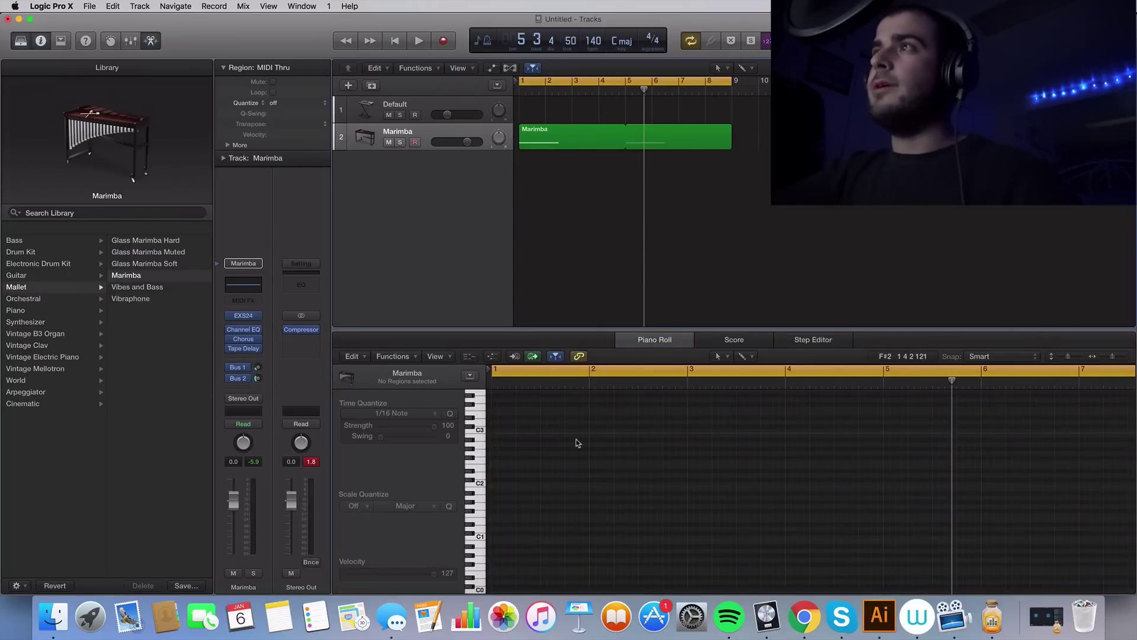
{"action": "left_click", "coordinate": [564, 134]}
{"action": "left_click", "coordinate": [582, 419]}
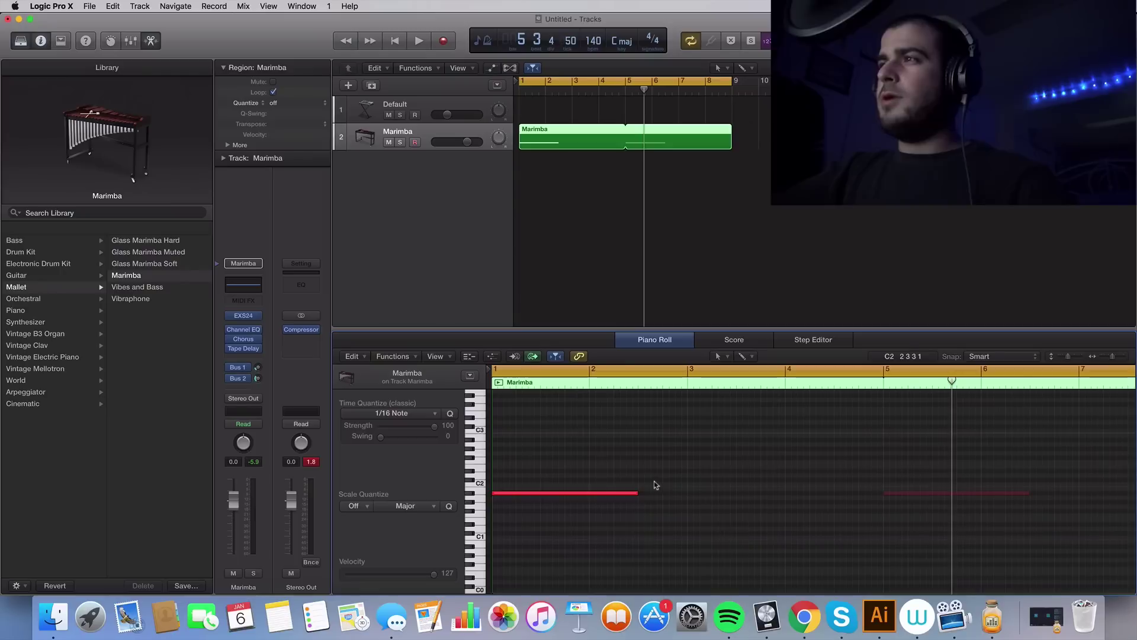
{"action": "key", "text": "Return"}
{"action": "key", "text": "space"}
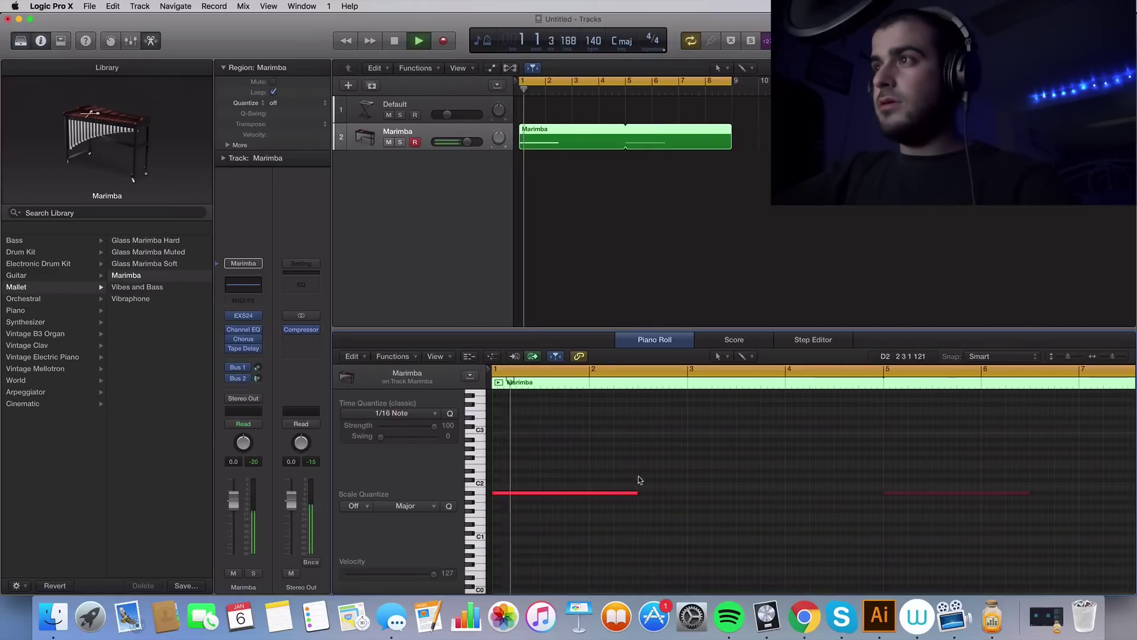
- Pencil in C2, D2 and C2 notes after the A#1, filling bars 2.5 to 5
{"action": "left_click", "coordinate": [639, 485]}
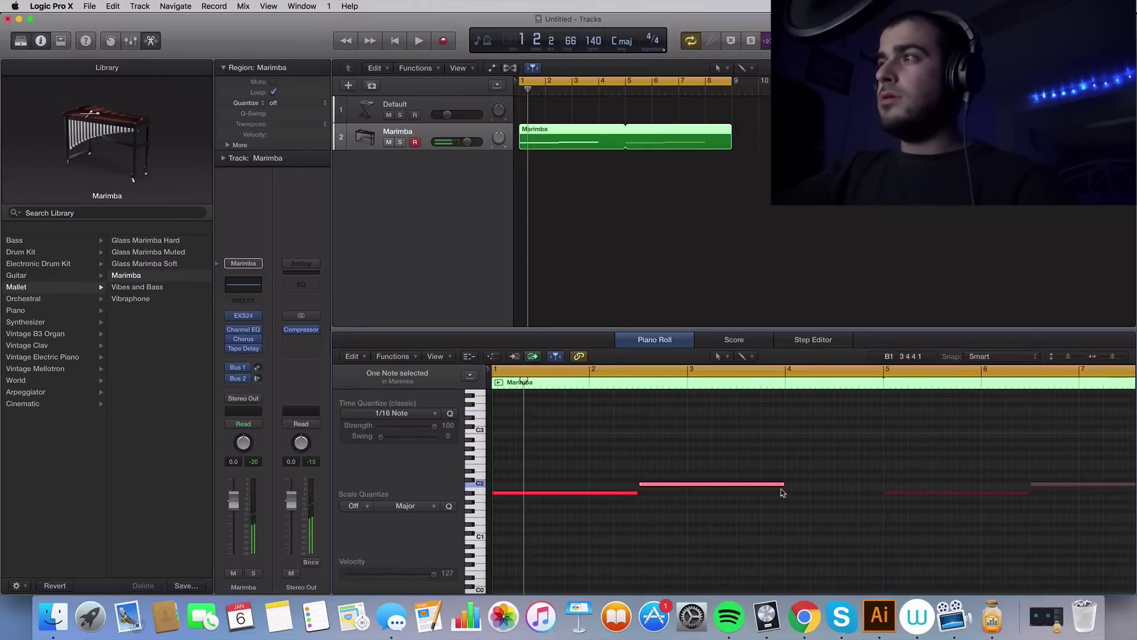
{"action": "mouse_move", "coordinate": [781, 485]}
{"action": "left_mouse_down"}
{"action": "mouse_move", "coordinate": [683, 493]}
{"action": "mouse_move", "coordinate": [697, 475]}
{"action": "mouse_move", "coordinate": [832, 476]}
{"action": "left_mouse_up"}
{"action": "left_click", "coordinate": [695, 480]}
{"action": "left_click", "coordinate": [739, 475]}
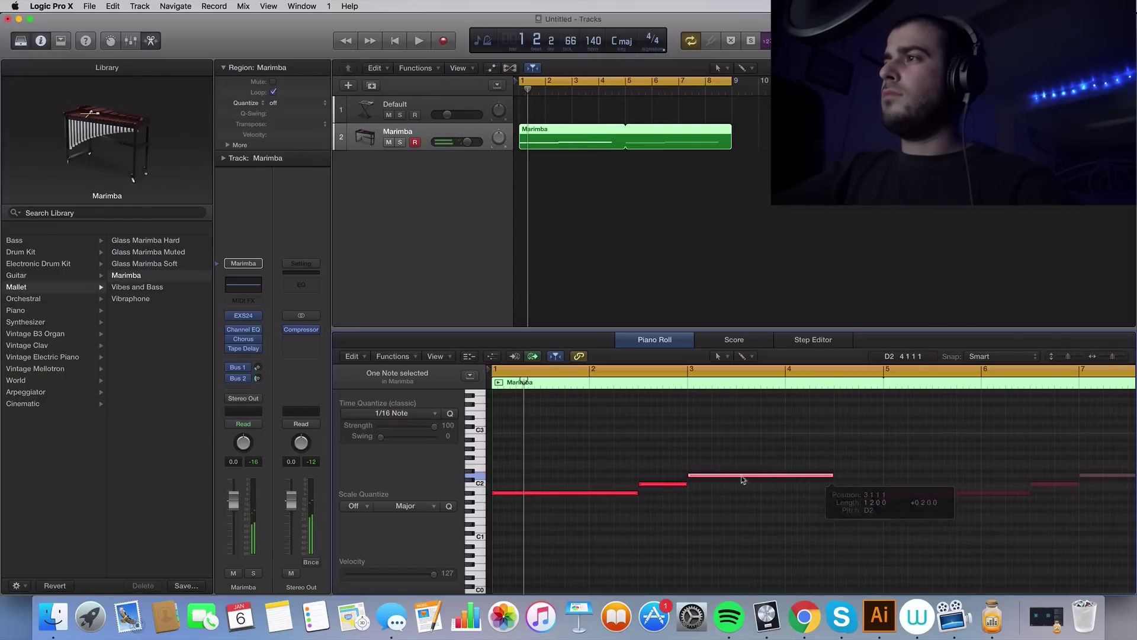
{"action": "left_click", "coordinate": [835, 484]}
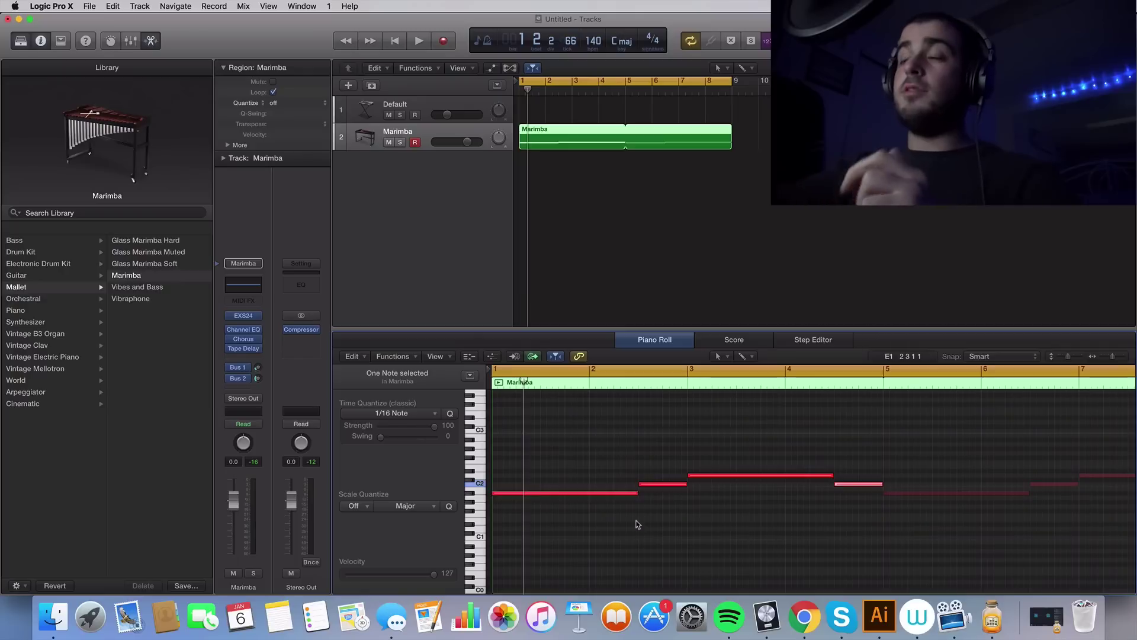
{"action": "left_click", "coordinate": [658, 533]}
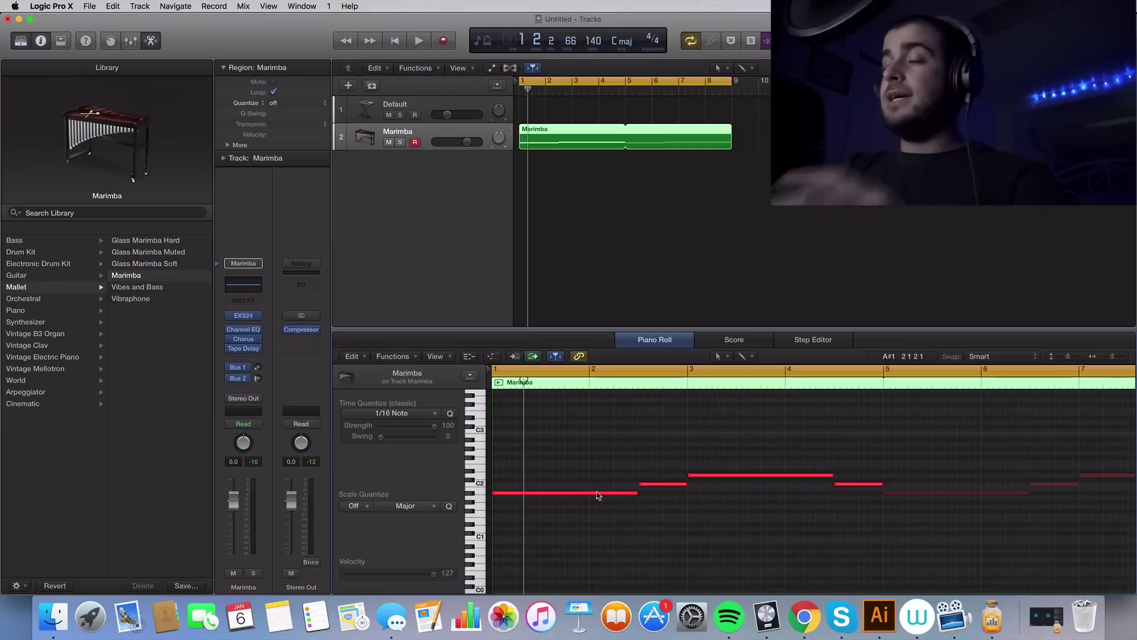
{"action": "mouse_move", "coordinate": [580, 498]}
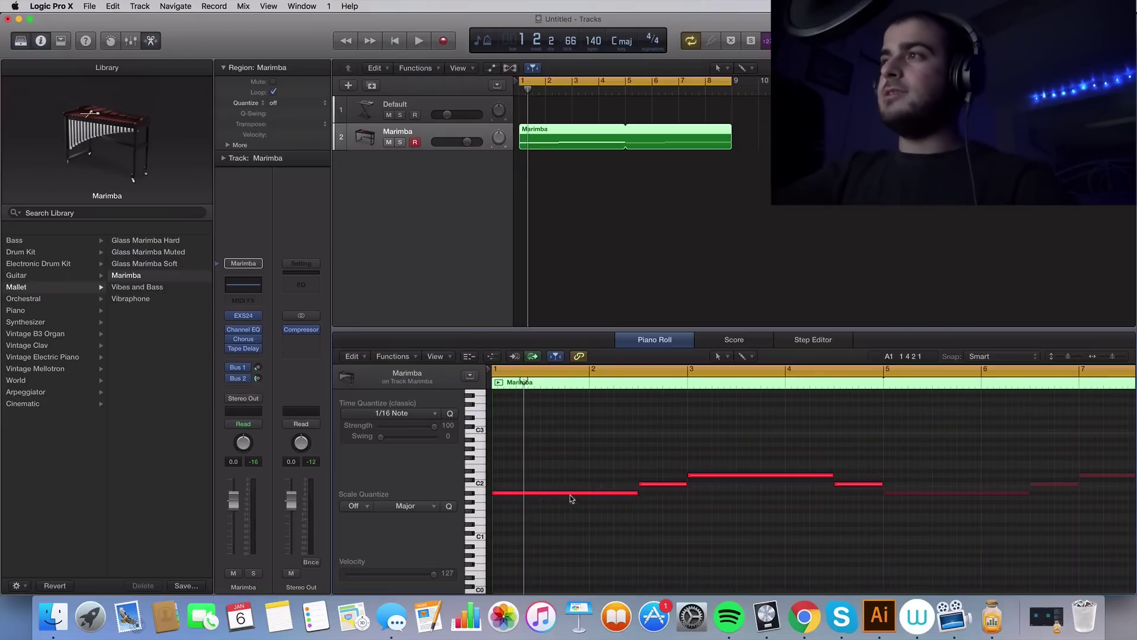
- Pencil in F2, G2, A2 and G2 notes stacked above the four bass notes
{"action": "left_click", "coordinate": [482, 493]}
{"action": "left_click", "coordinate": [483, 484]}
{"action": "left_click", "coordinate": [473, 479]}
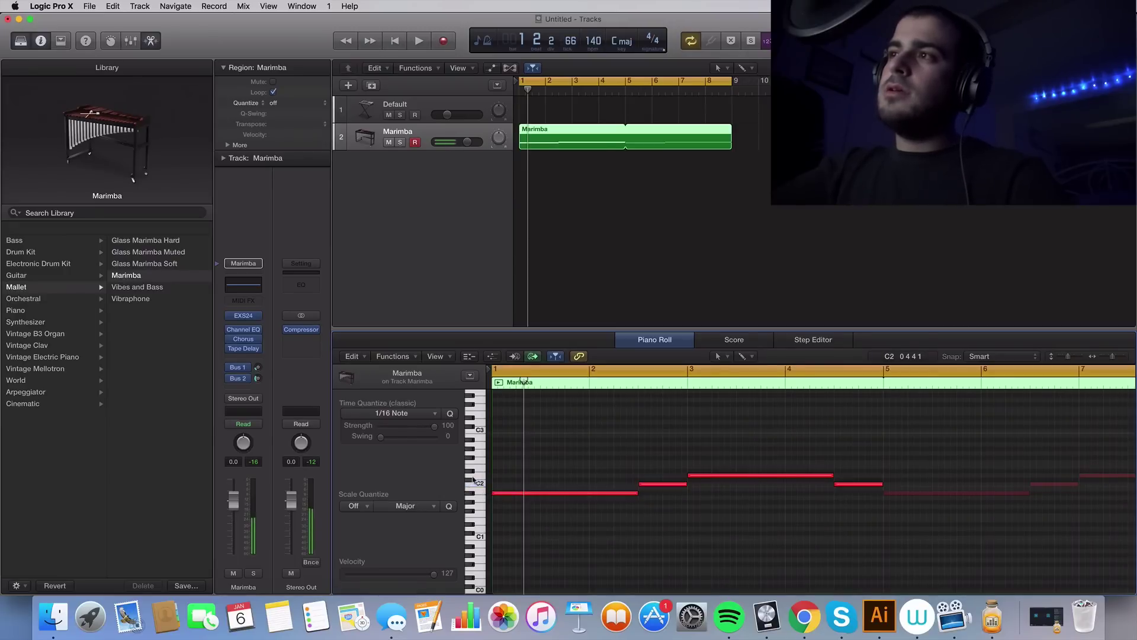
{"action": "left_click", "coordinate": [481, 476]}
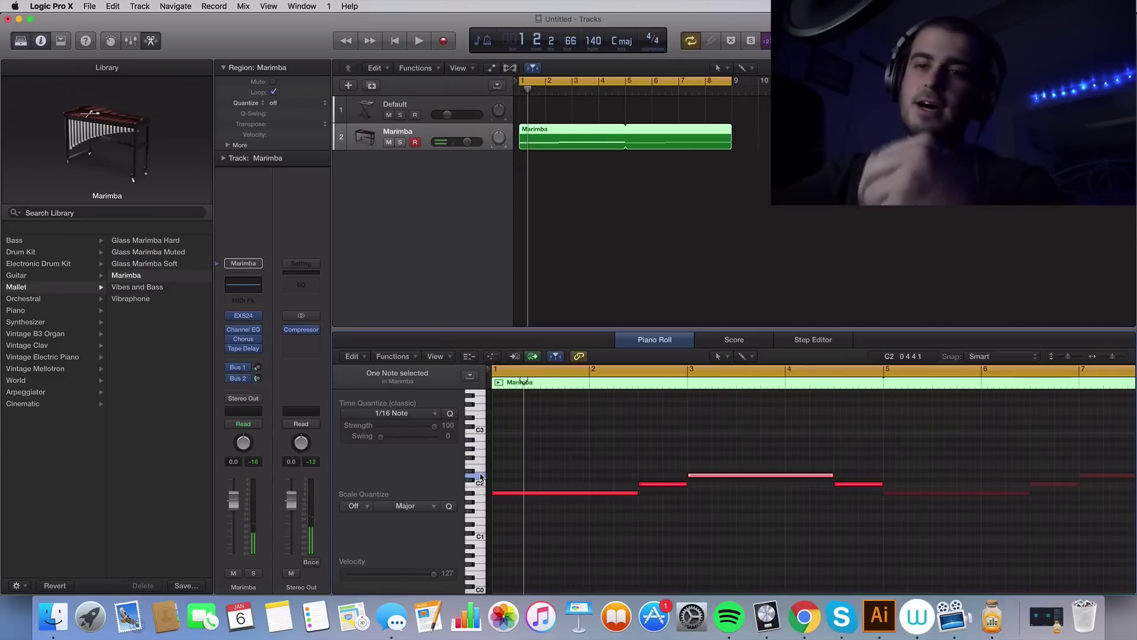
{"action": "left_click", "coordinate": [497, 462]}
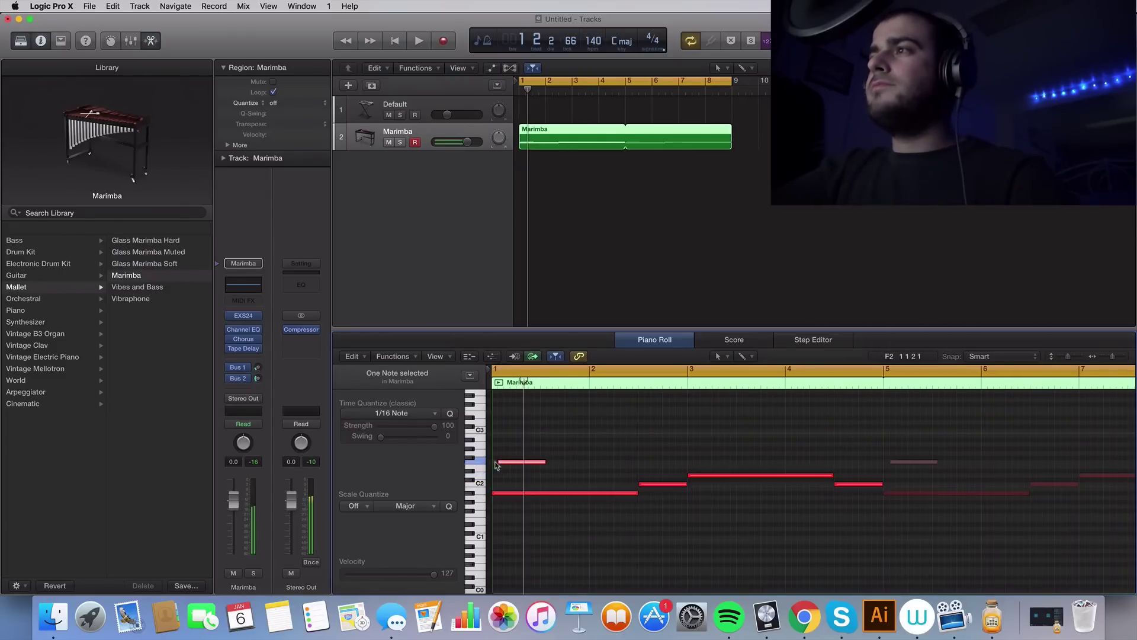
{"action": "left_click_drag", "start_coordinate": [512, 465], "coordinate": [638, 467]}
{"action": "left_click", "coordinate": [641, 484]}
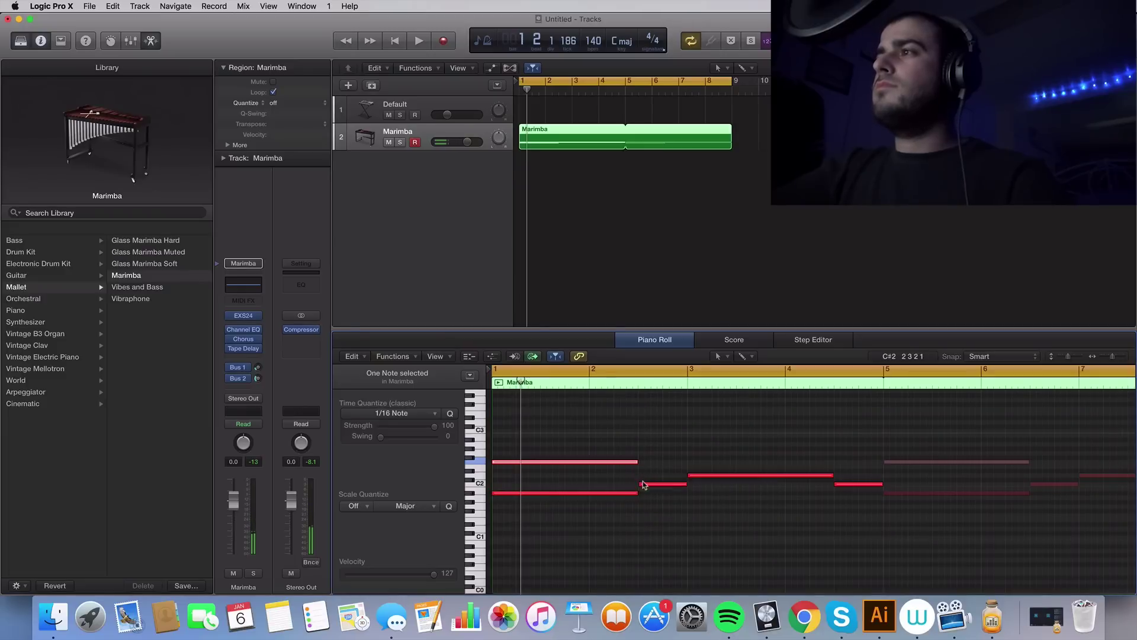
{"action": "left_click", "coordinate": [642, 452]}
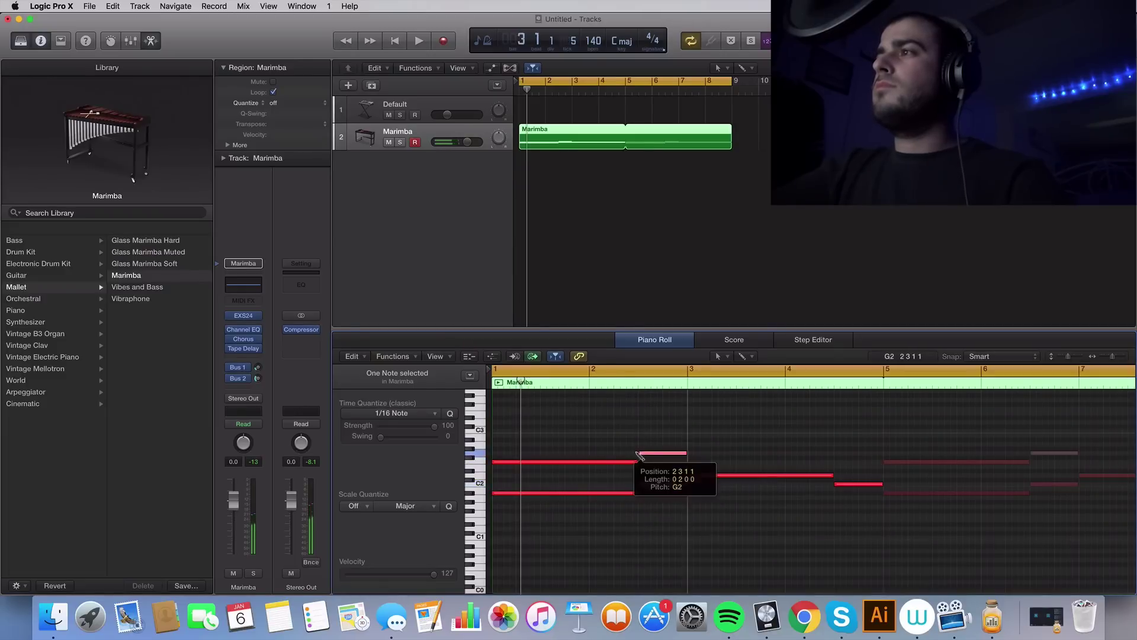
{"action": "left_click", "coordinate": [688, 444]}
{"action": "left_click_drag", "start_coordinate": [731, 446], "coordinate": [833, 446]}
{"action": "left_click", "coordinate": [672, 453]}
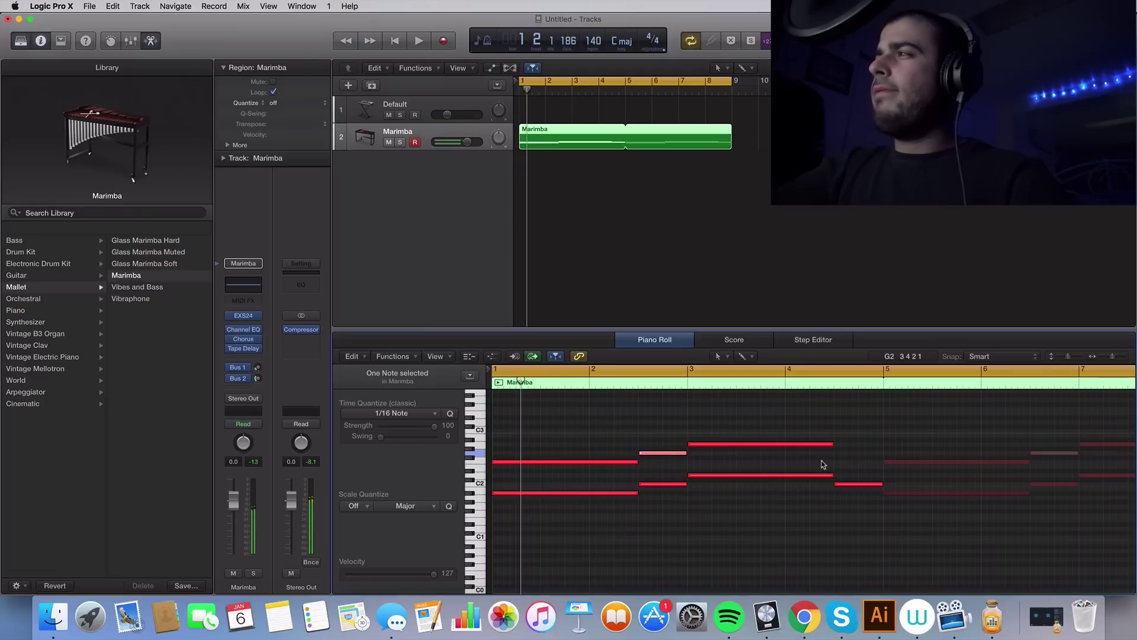
{"action": "left_click", "coordinate": [838, 454]}
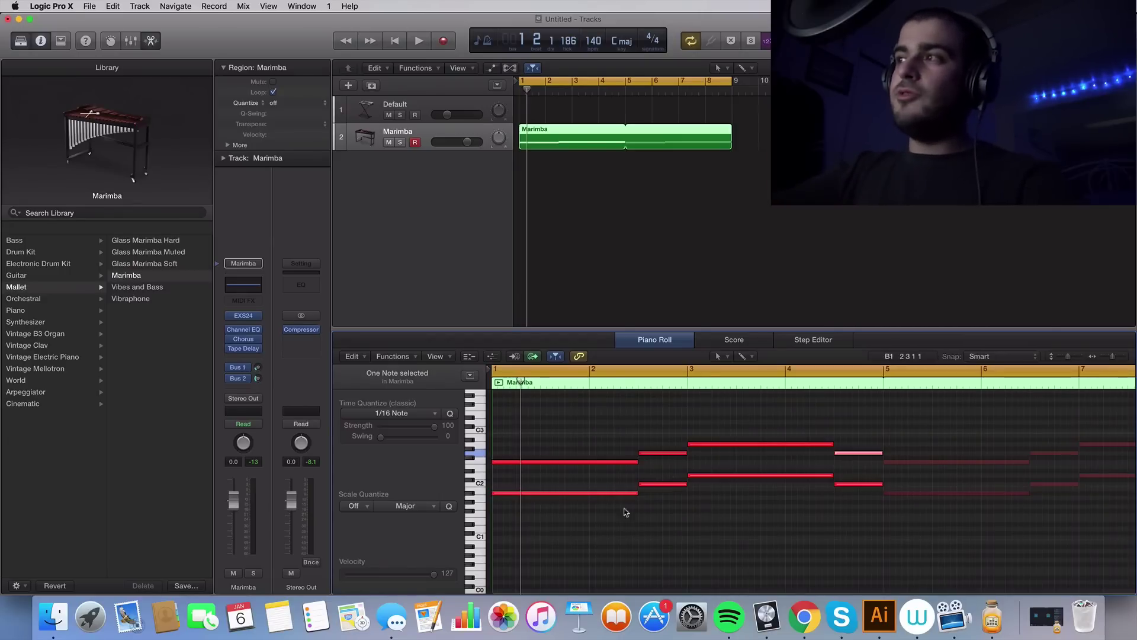
- Select all eight notes, cancel the octave drag keeping original pitches, then deselect
{"action": "scroll", "coordinate": [666, 522], "scroll_direction": "up", "scroll_amount": 1}
{"action": "scroll", "coordinate": [667, 522], "scroll_direction": "up", "scroll_amount": 1}
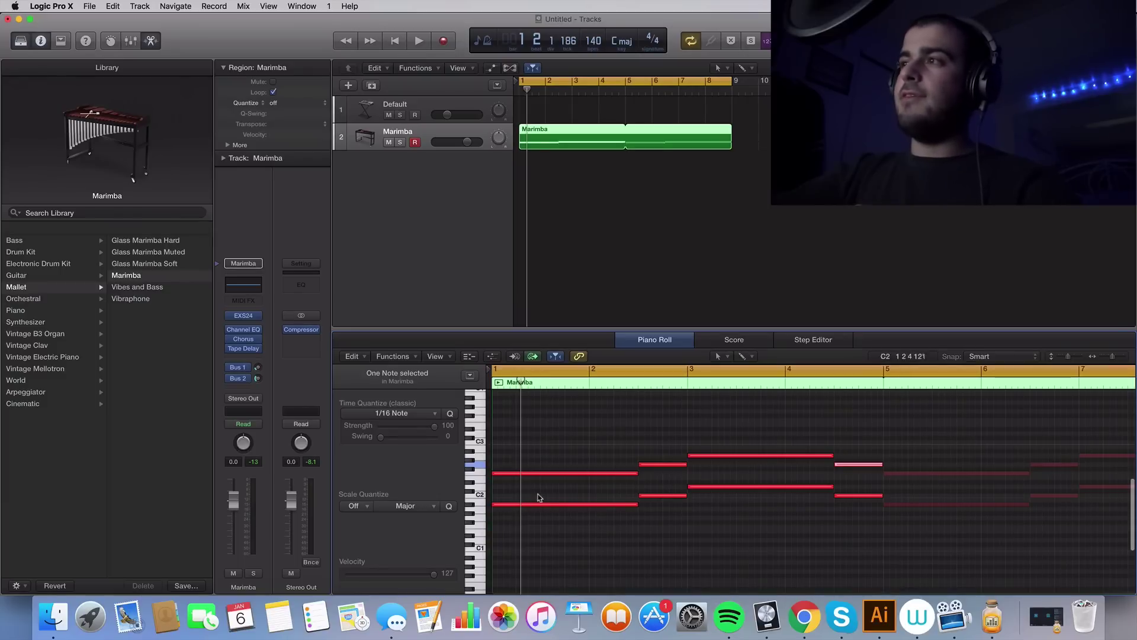
{"action": "key", "text": "super+a"}
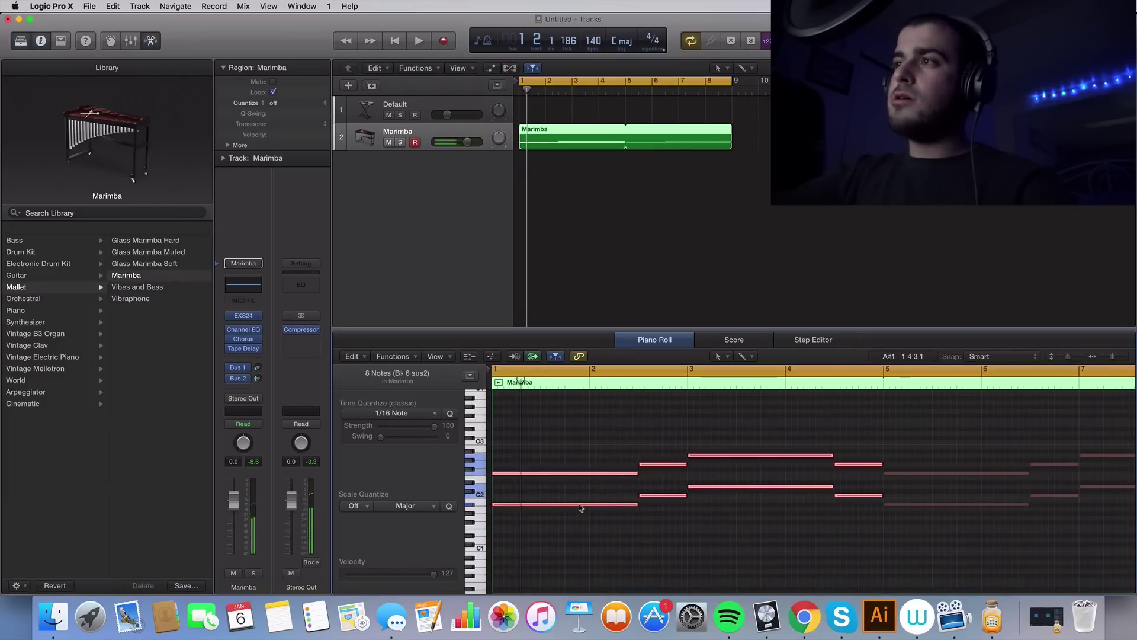
{"action": "mouse_move", "coordinate": [580, 506]}
{"action": "left_mouse_down"}
{"action": "mouse_move", "coordinate": [580, 560]}
{"action": "mouse_move", "coordinate": [581, 505]}
{"action": "left_mouse_up"}
{"action": "key", "text": "space"}
{"action": "key", "text": "space"}
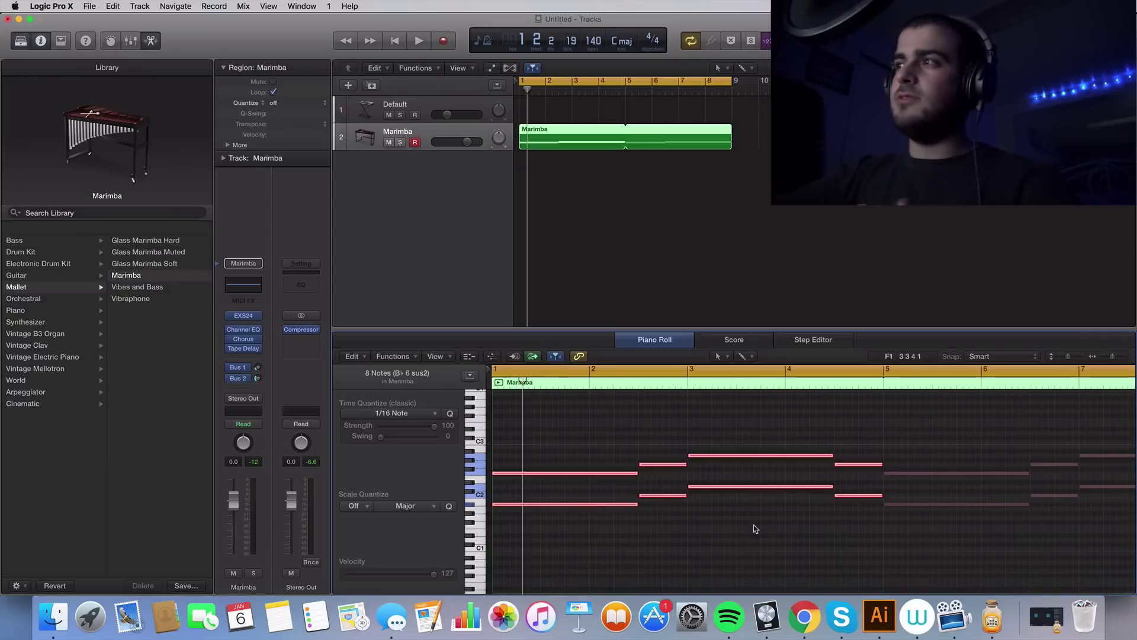
{"action": "scroll", "coordinate": [755, 528], "scroll_direction": "up", "scroll_amount": 3}
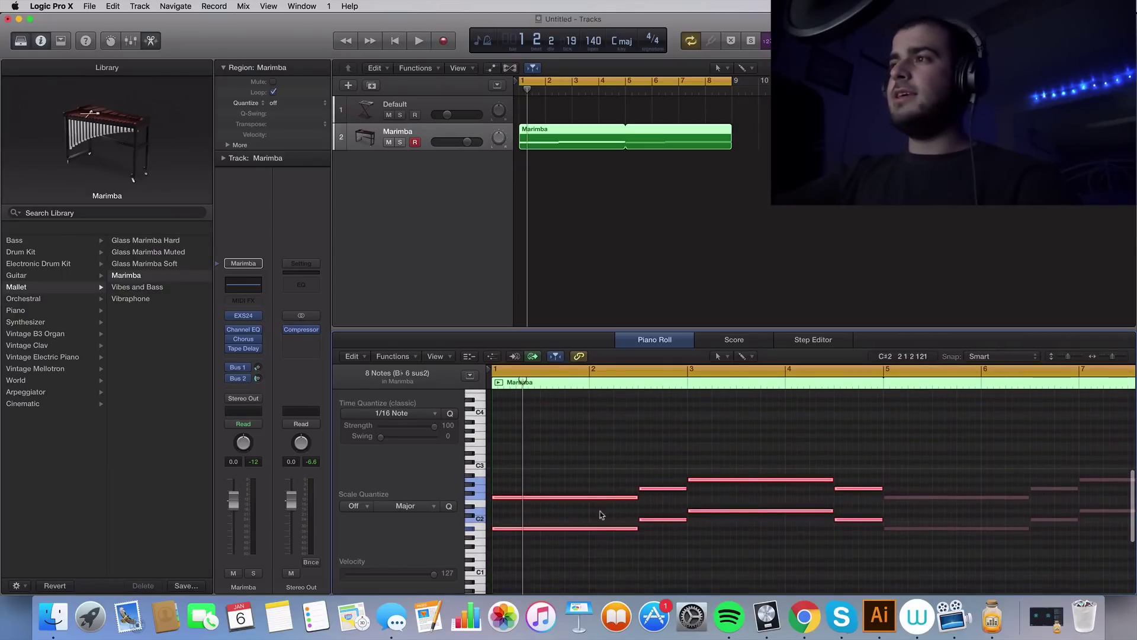
{"action": "left_click", "coordinate": [602, 515]}
{"action": "scroll", "coordinate": [602, 515], "scroll_direction": "up", "scroll_amount": 3}
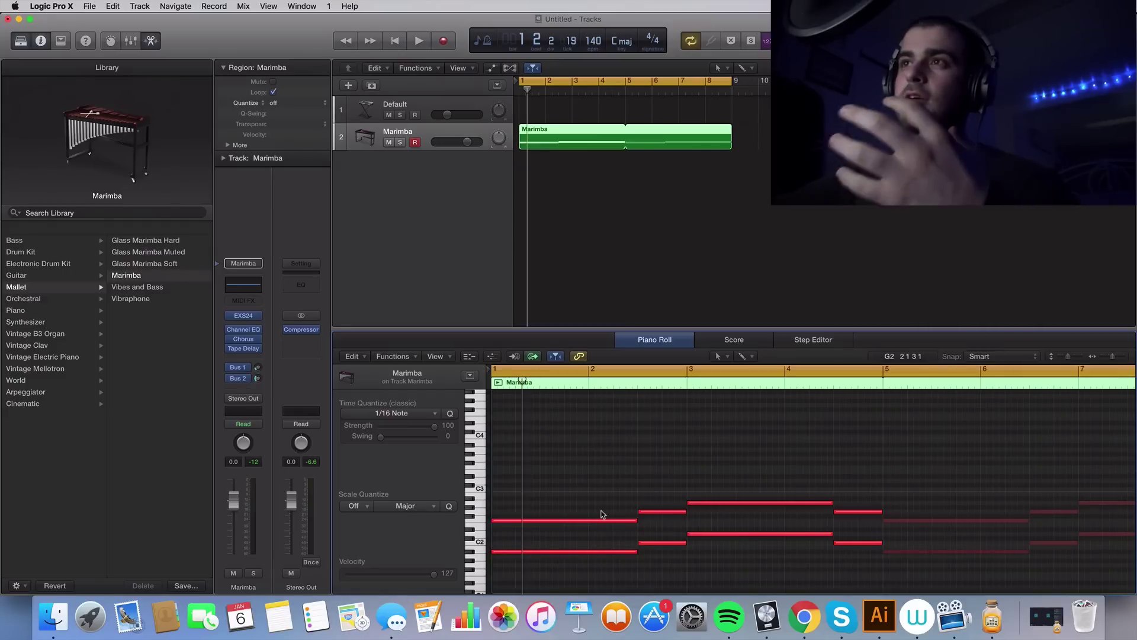
- Raise the first chord's A#2 top note to C3 and audition the change
{"action": "left_click", "coordinate": [592, 521]}
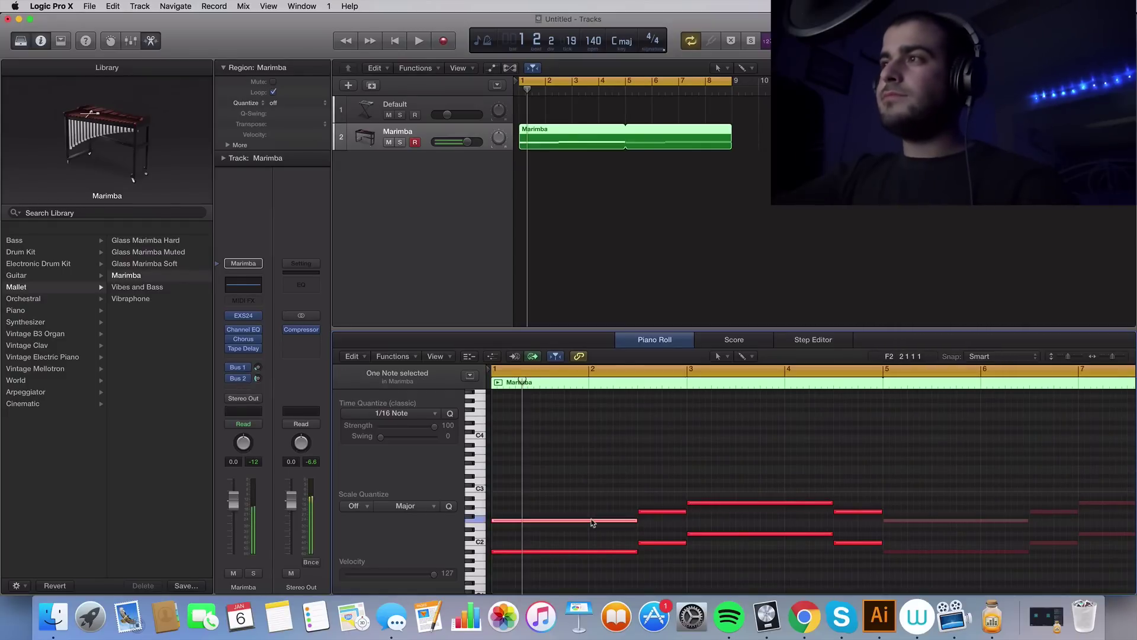
{"action": "left_click", "coordinate": [497, 494]}
{"action": "left_click_drag", "start_coordinate": [511, 495], "coordinate": [505, 499]}
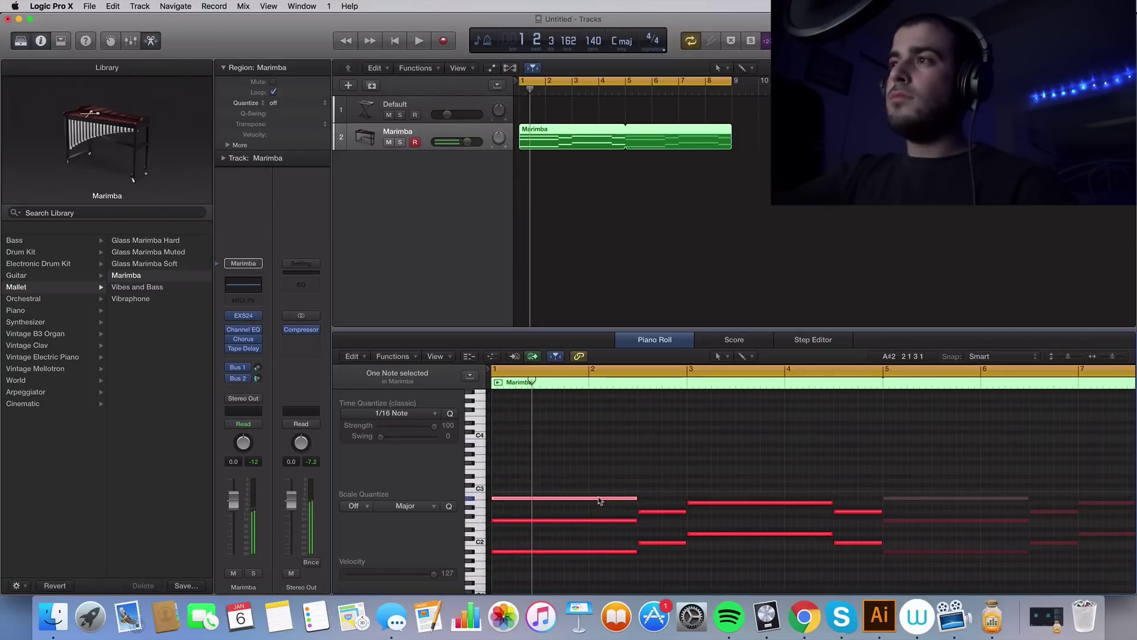
{"action": "left_click_drag", "start_coordinate": [598, 496], "coordinate": [599, 489]}
{"action": "key", "text": "space"}
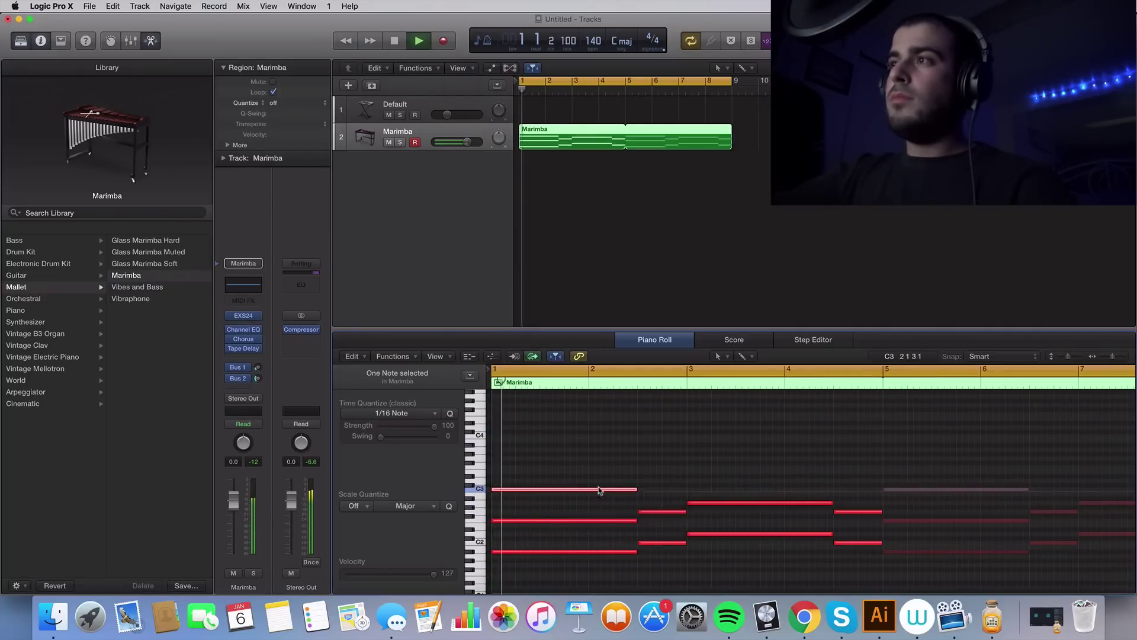
{"action": "key", "text": "space"}
{"action": "left_click", "coordinate": [654, 507]}
- Add new upper notes around E3 and F3 across bars 2–4 and play the chords back
{"action": "left_click", "coordinate": [635, 476]}
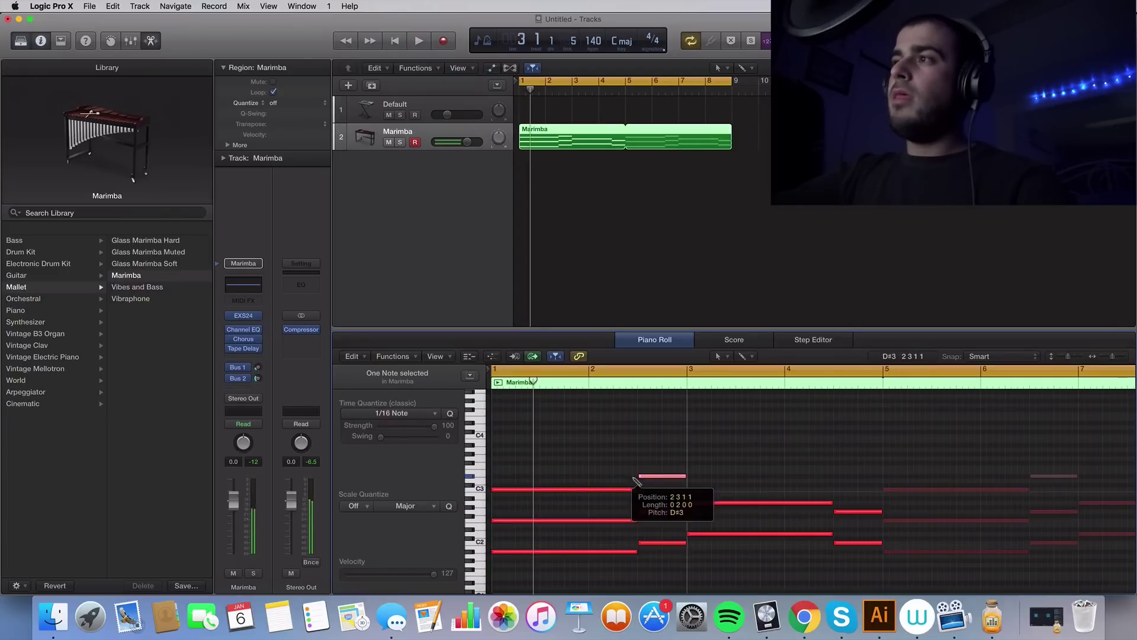
{"action": "left_click_drag", "start_coordinate": [645, 475], "coordinate": [832, 470]}
{"action": "left_click", "coordinate": [697, 464]}
{"action": "left_click", "coordinate": [846, 512]}
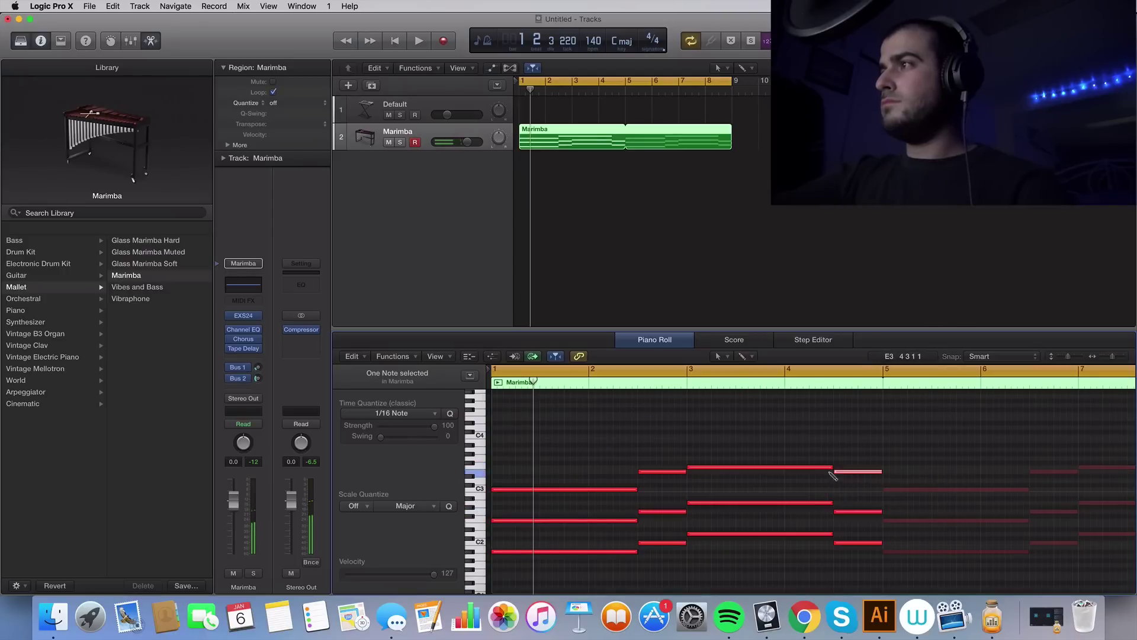
{"action": "key", "text": "space"}
{"action": "left_click", "coordinate": [802, 486]}
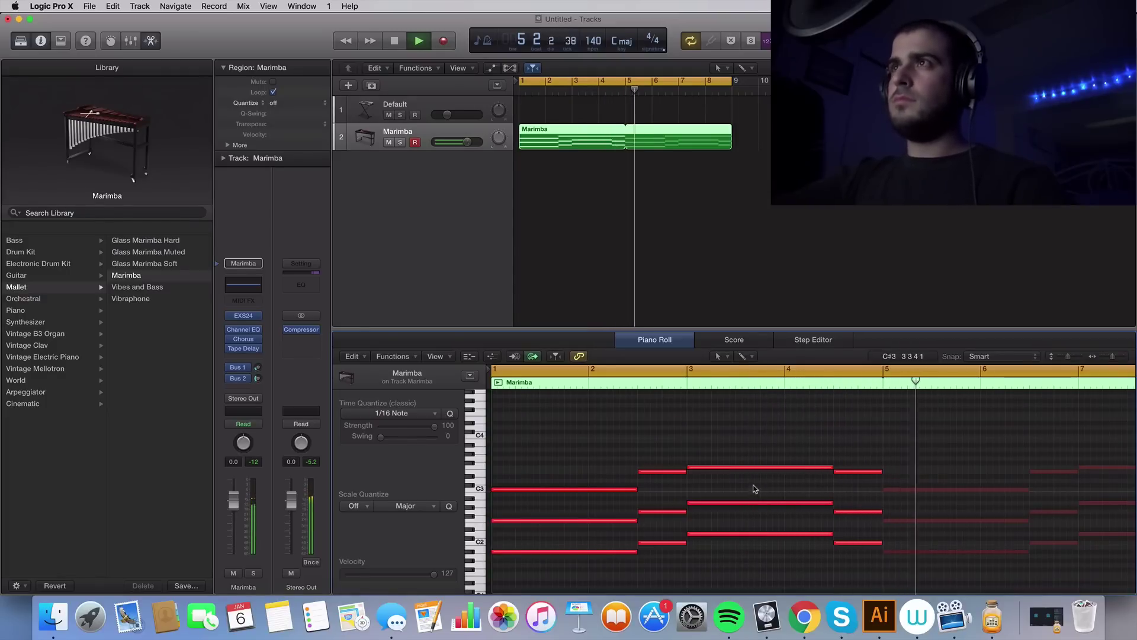
{"action": "key", "text": "space"}
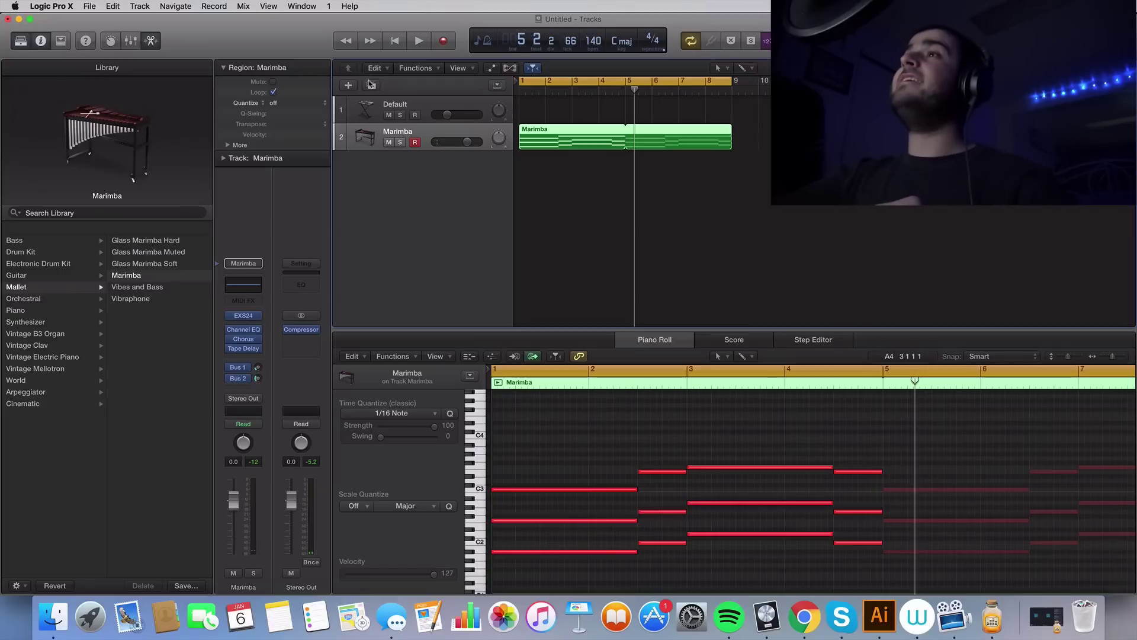
- Cancel the New Track dialog and select the Marimba region
{"action": "left_click", "coordinate": [350, 86]}
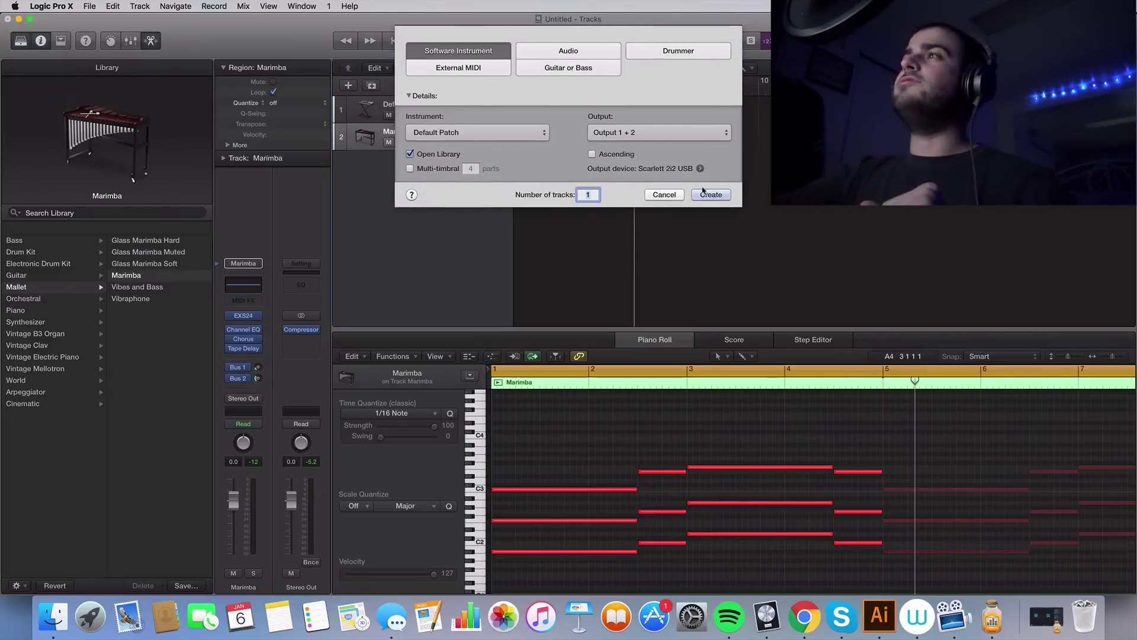
{"action": "left_click", "coordinate": [680, 193]}
{"action": "left_click", "coordinate": [446, 120]}
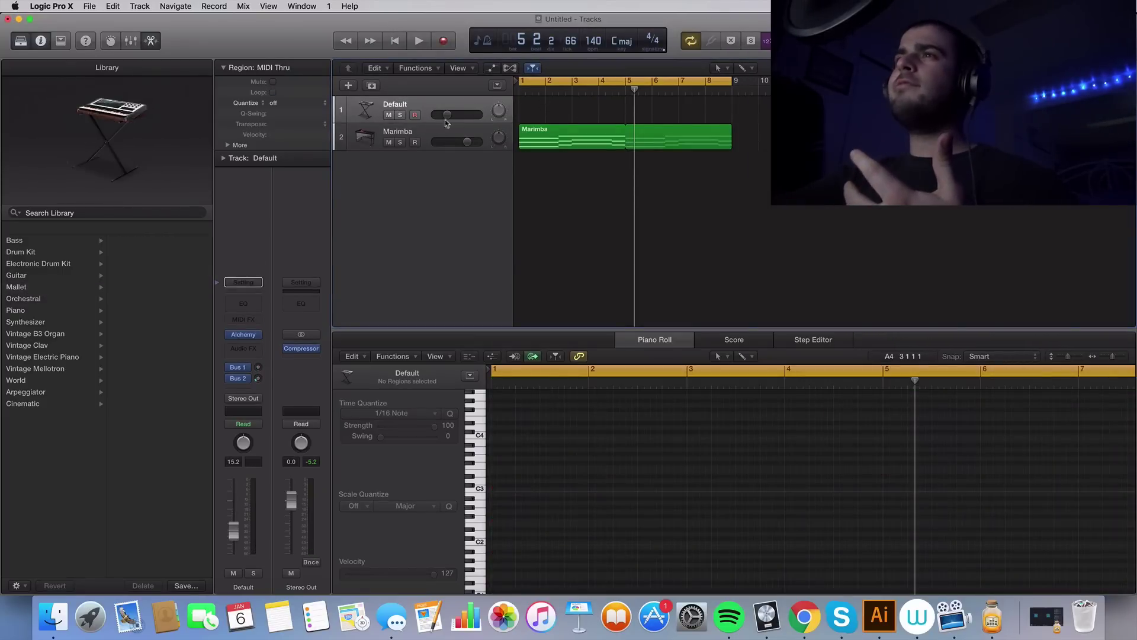
{"action": "left_click", "coordinate": [545, 136]}
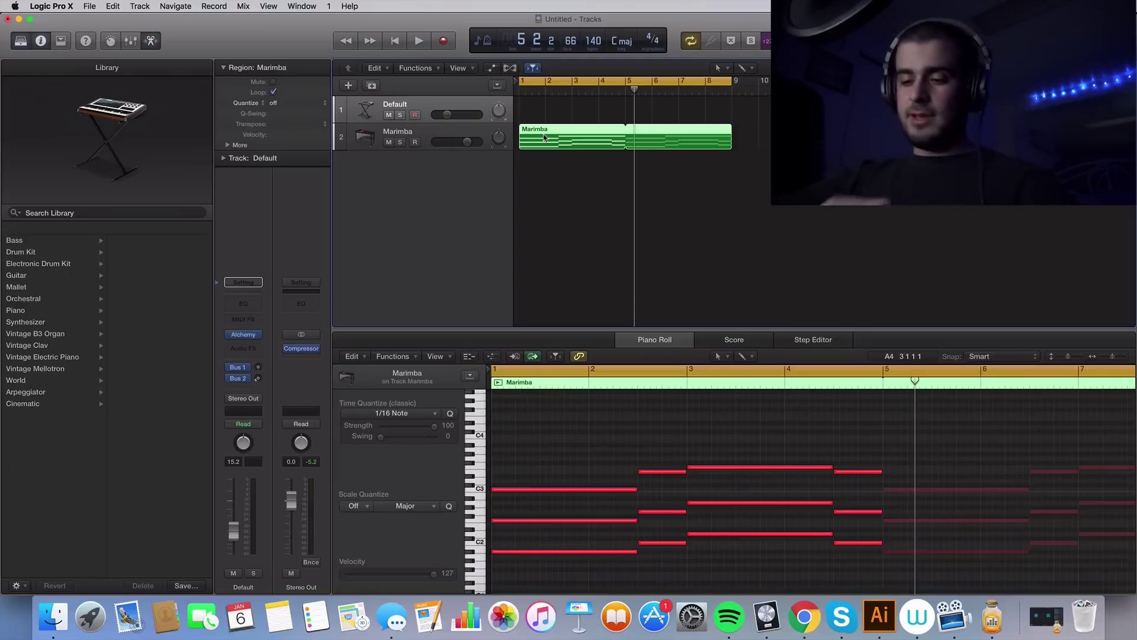
- Paste the Marimba region onto the Default track at bar 1, solo it and play it
{"action": "key", "text": "Return"}
{"action": "key", "text": "space"}
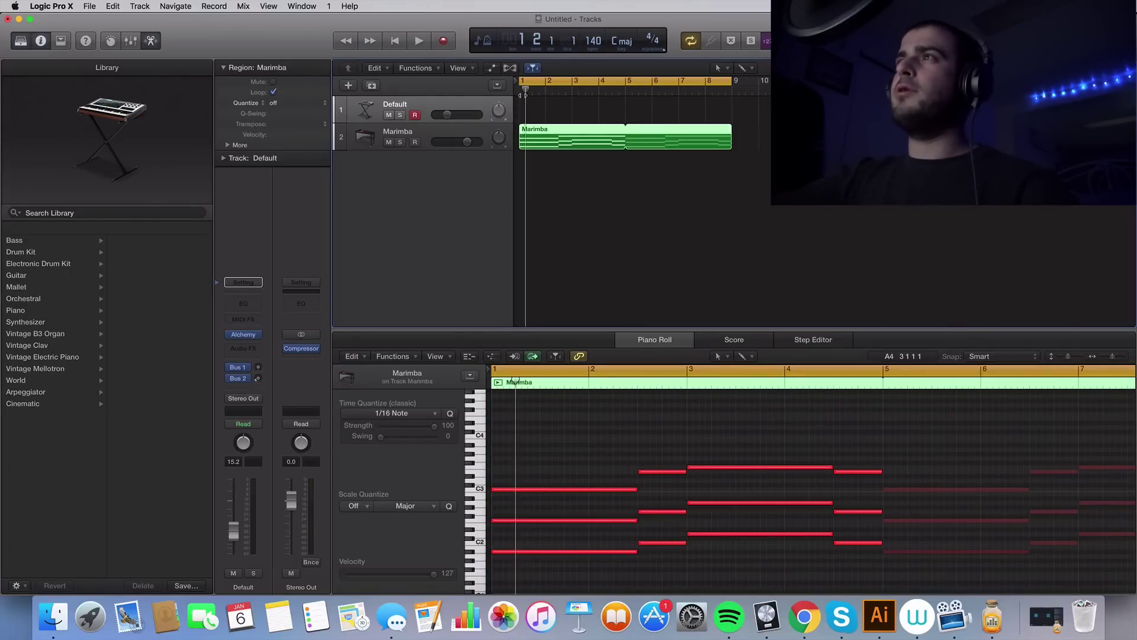
{"action": "key", "text": "Return"}
{"action": "key", "text": "super+v"}
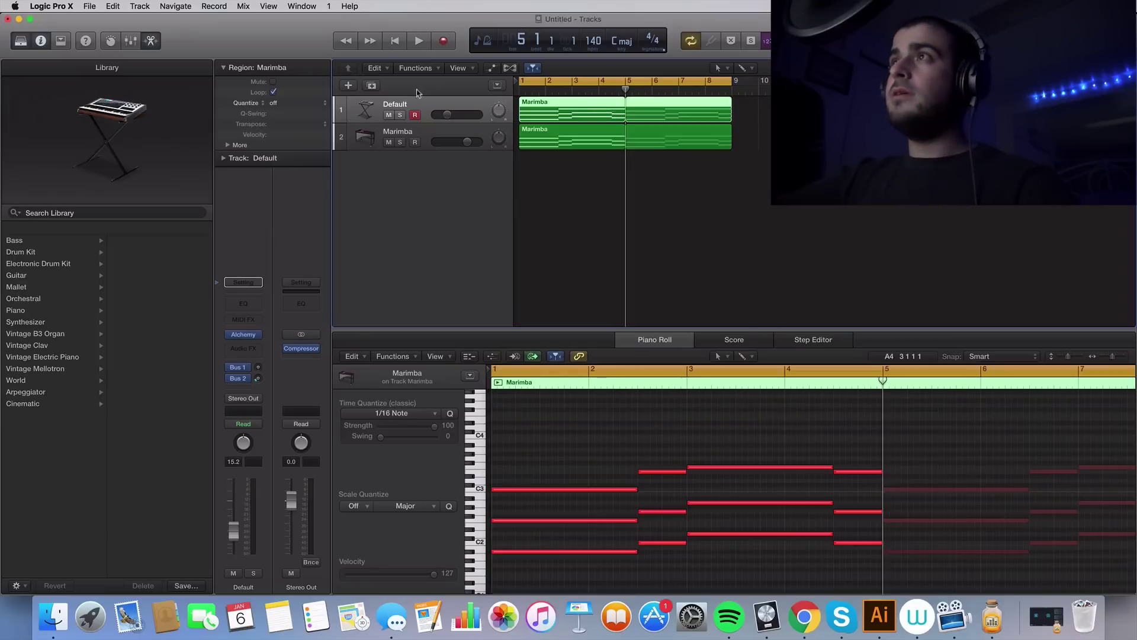
{"action": "left_click", "coordinate": [399, 115]}
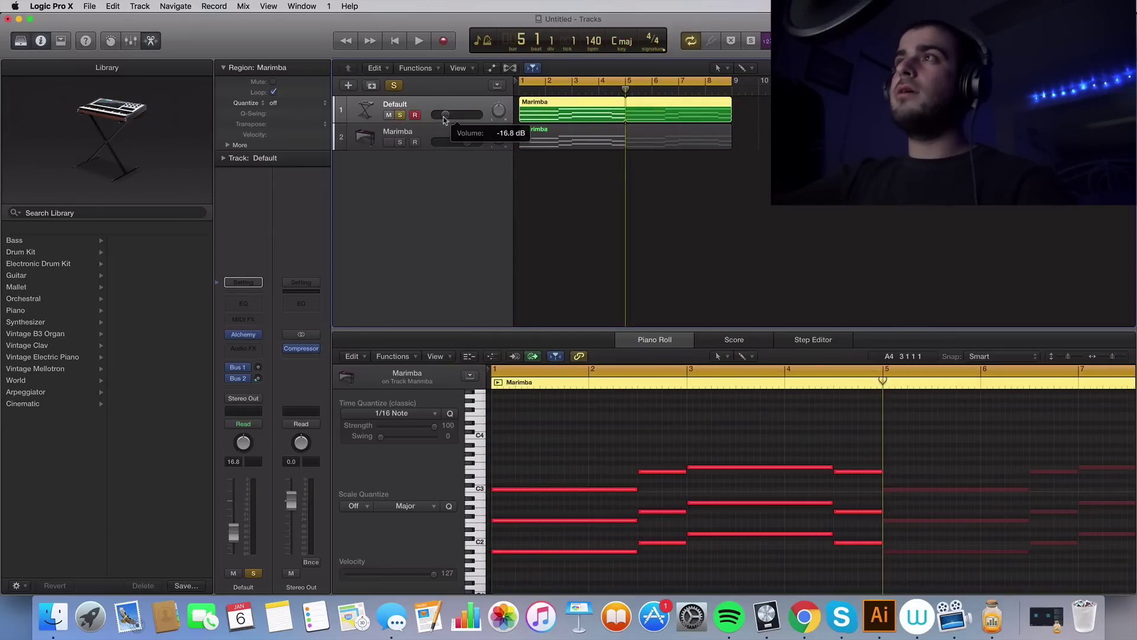
{"action": "key", "text": "Return"}
{"action": "key", "text": "space"}
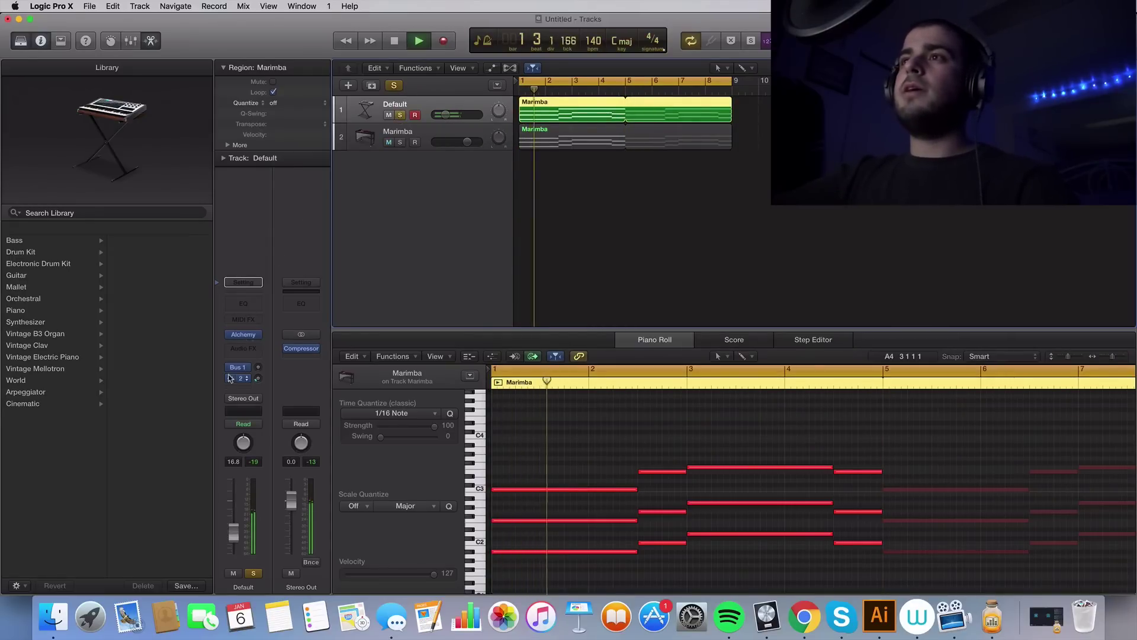
{"action": "key", "text": "space"}
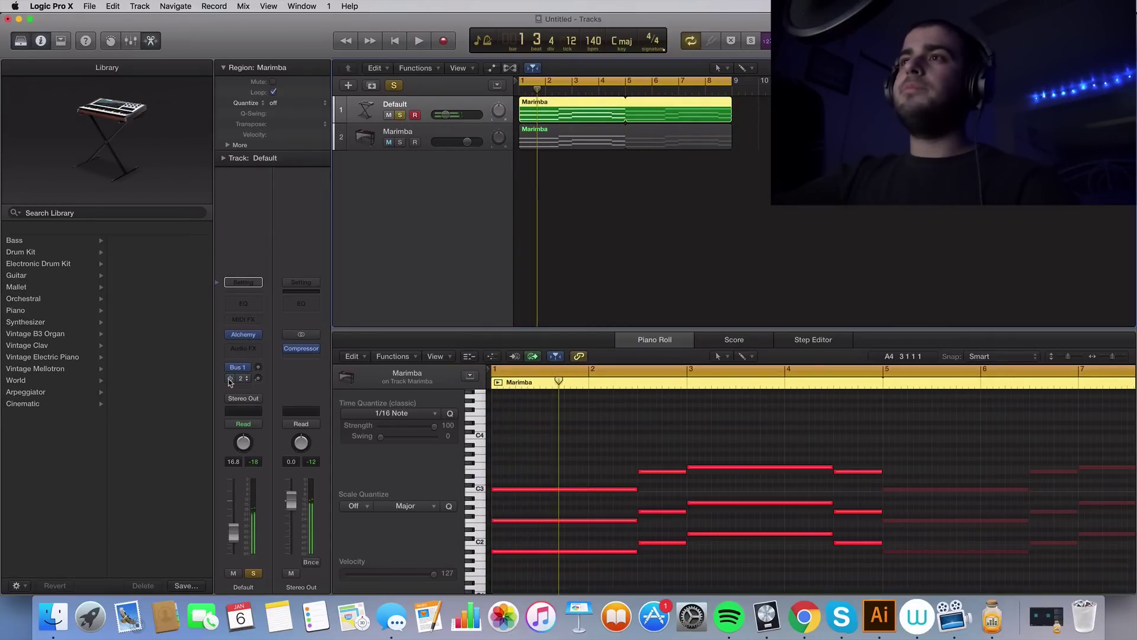
- Open the Default track's Alchemy, show its arpeggiator and play the arpeggiated chords
{"action": "left_click", "coordinate": [246, 334]}
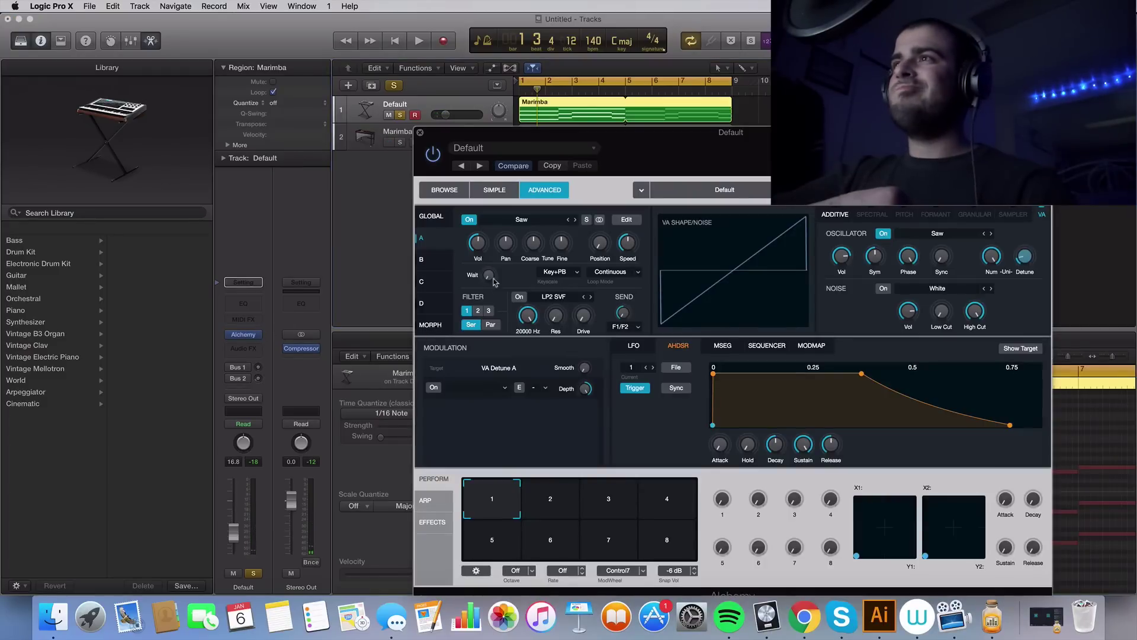
{"action": "left_click", "coordinate": [444, 503]}
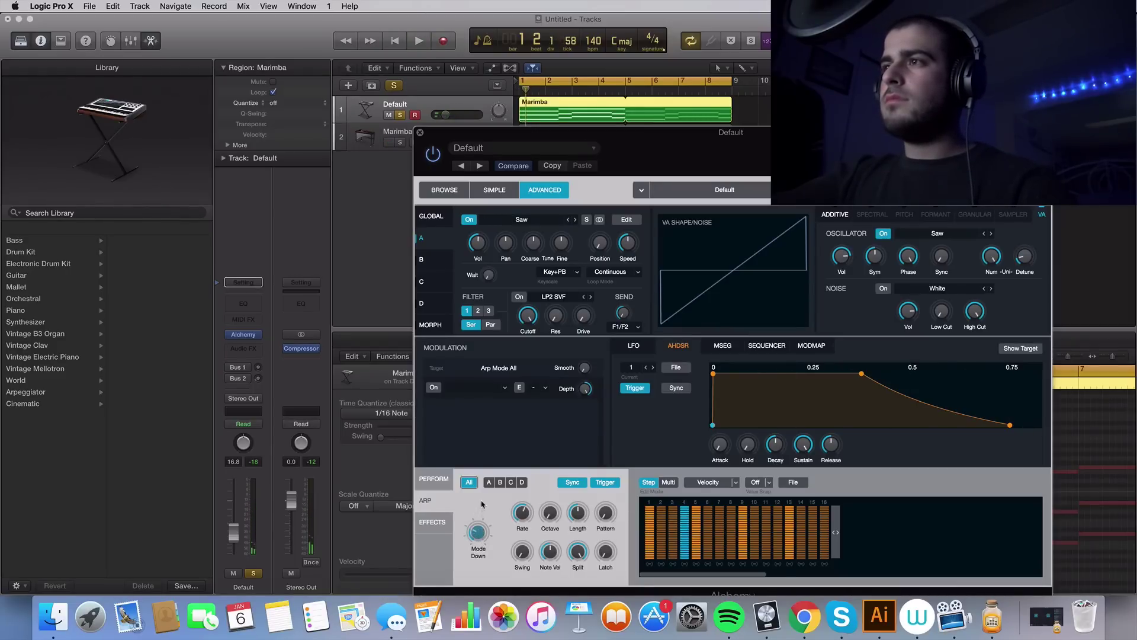
{"action": "key", "text": "space"}
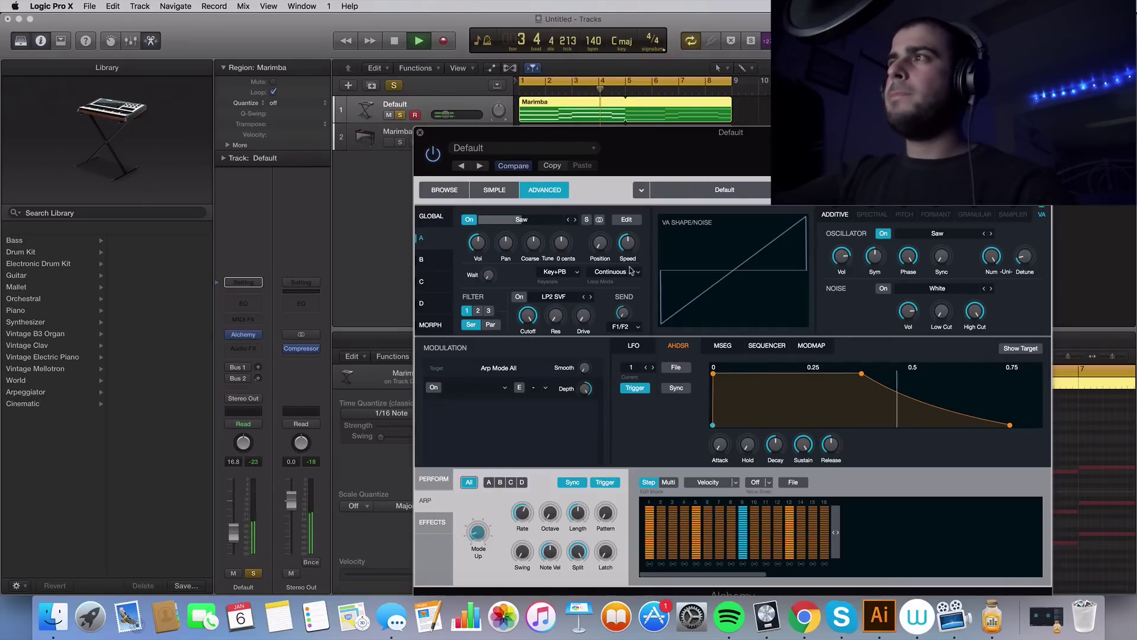
{"action": "left_click", "coordinate": [431, 215]}
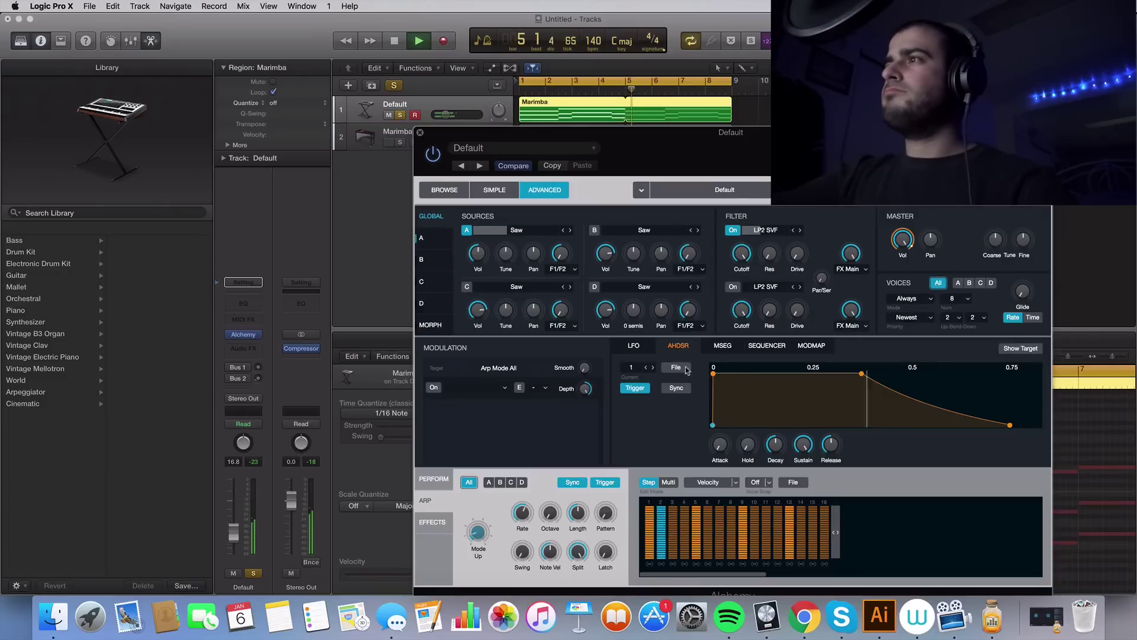
- Modulate the filter cutoff with a new AHDSR, lowering cutoff, removing sustain, decay 0.23 s
{"action": "right_click", "coordinate": [750, 259]}
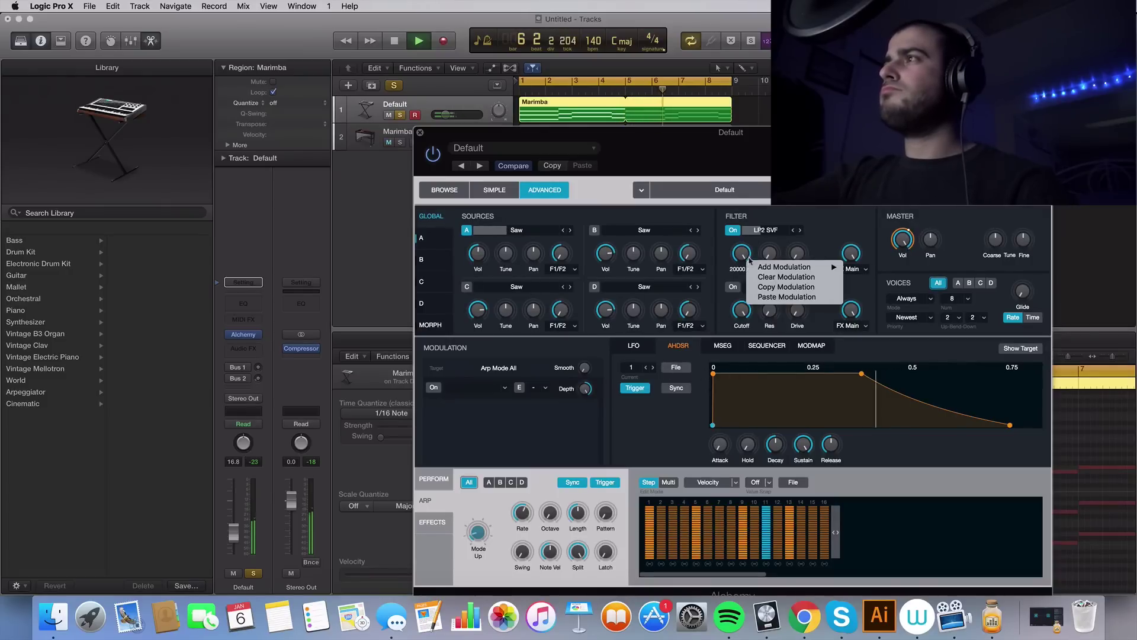
{"action": "mouse_move", "coordinate": [790, 267]}
{"action": "mouse_move", "coordinate": [882, 277]}
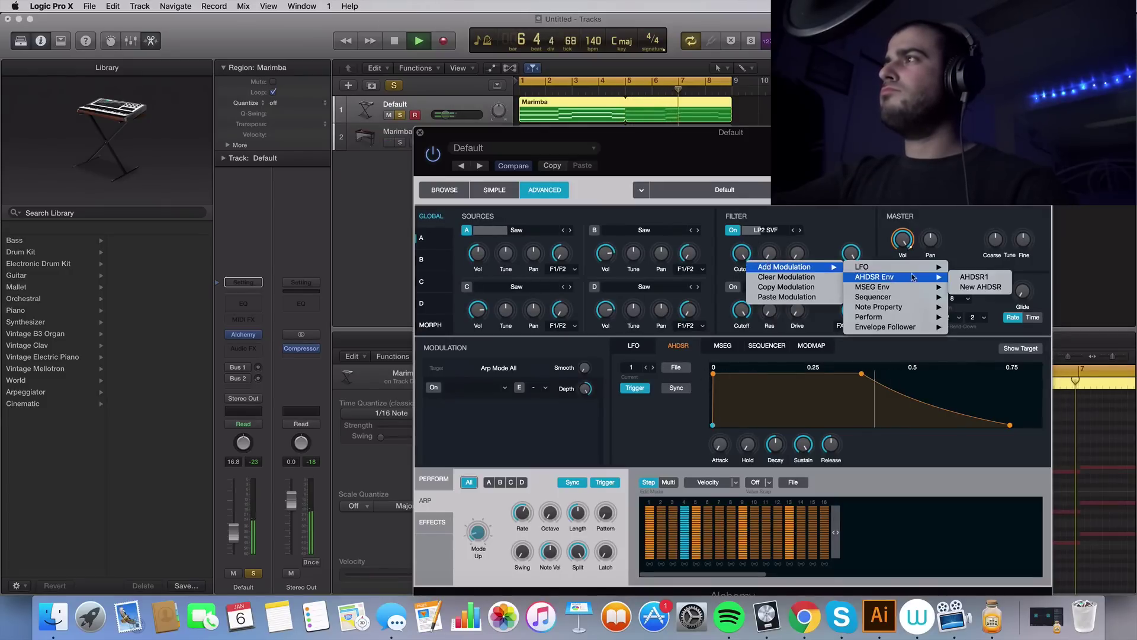
{"action": "left_click", "coordinate": [980, 288]}
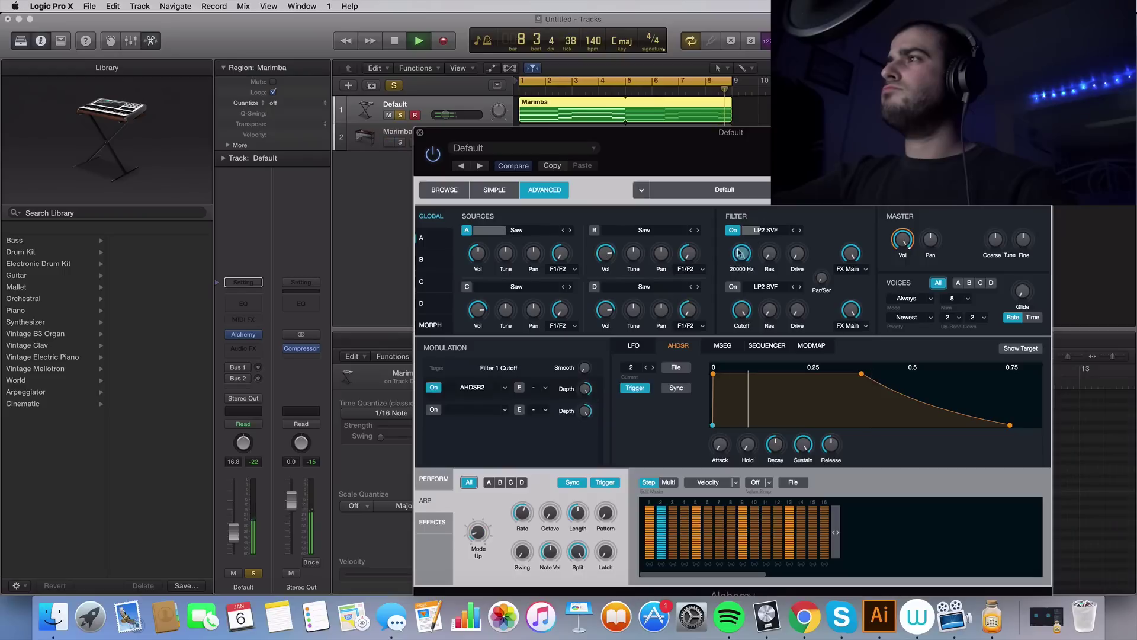
{"action": "left_click_drag", "start_coordinate": [739, 253], "coordinate": [726, 358]}
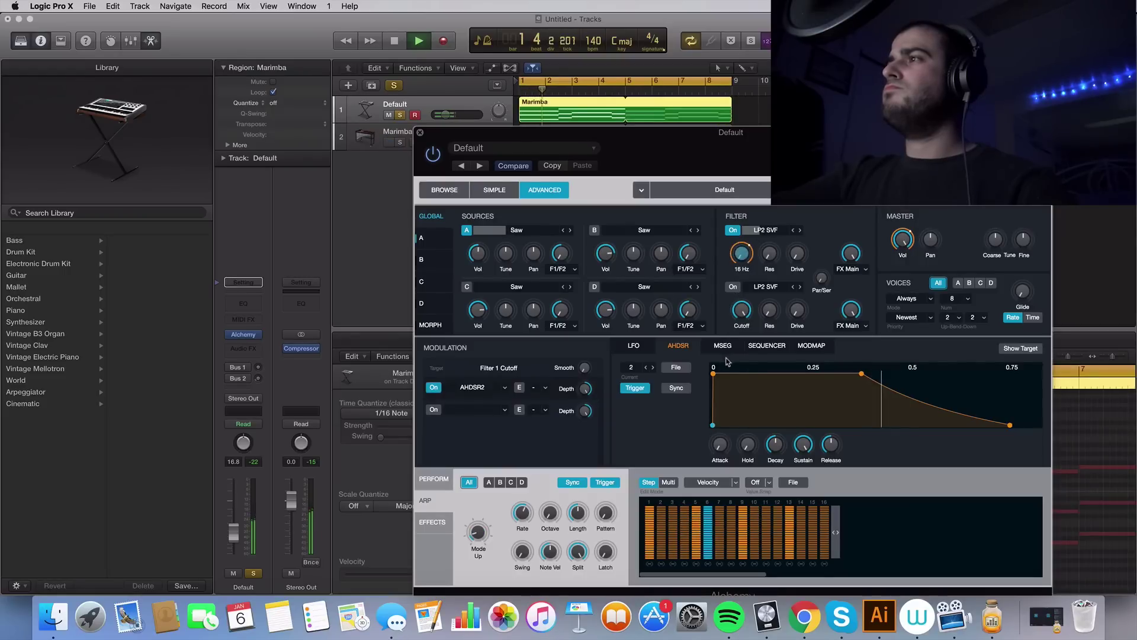
{"action": "left_click_drag", "start_coordinate": [803, 444], "coordinate": [788, 536]}
{"action": "left_click_drag", "start_coordinate": [774, 443], "coordinate": [771, 445]}
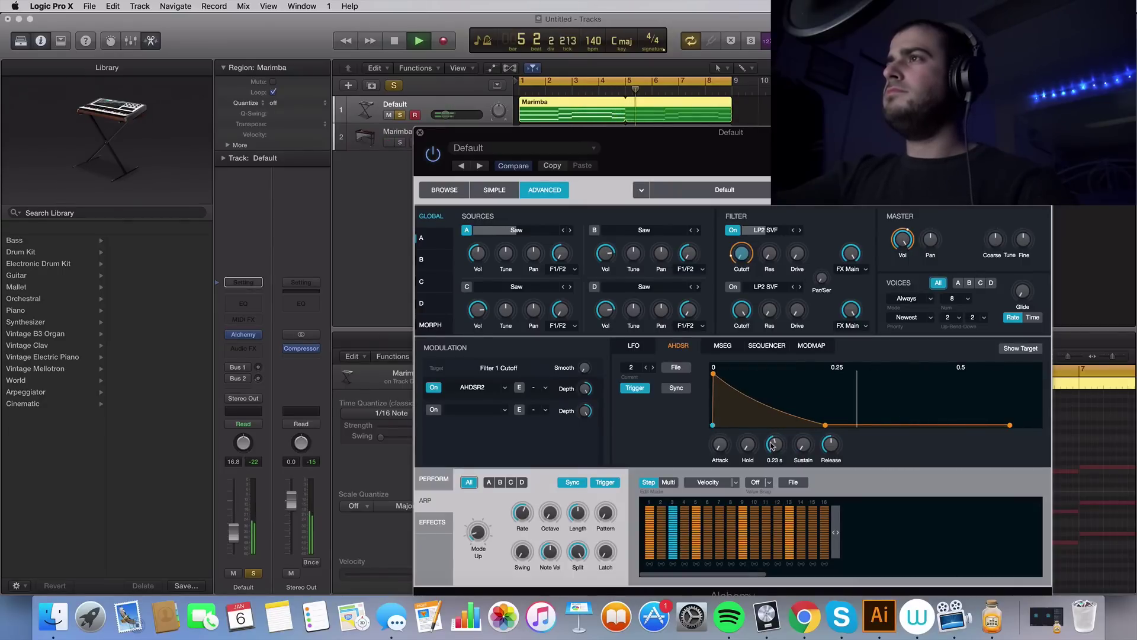
{"action": "key", "text": "space"}
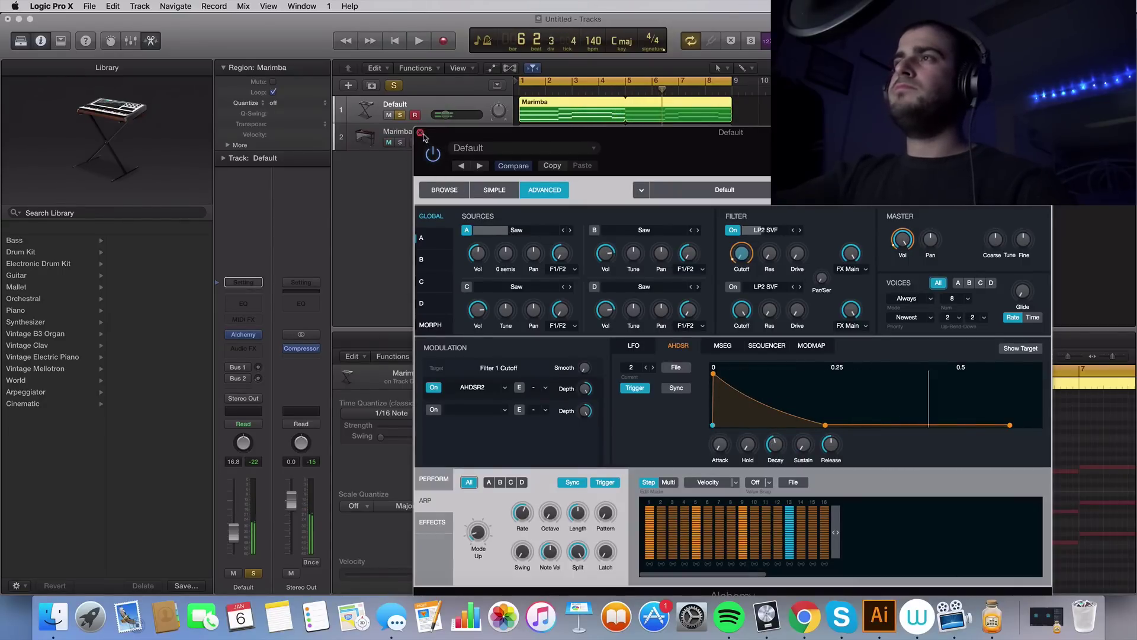
- Close Alchemy, unsolo the Default track and lower its volume to -21.0 dB while playing both tracks
{"action": "left_click", "coordinate": [420, 132]}
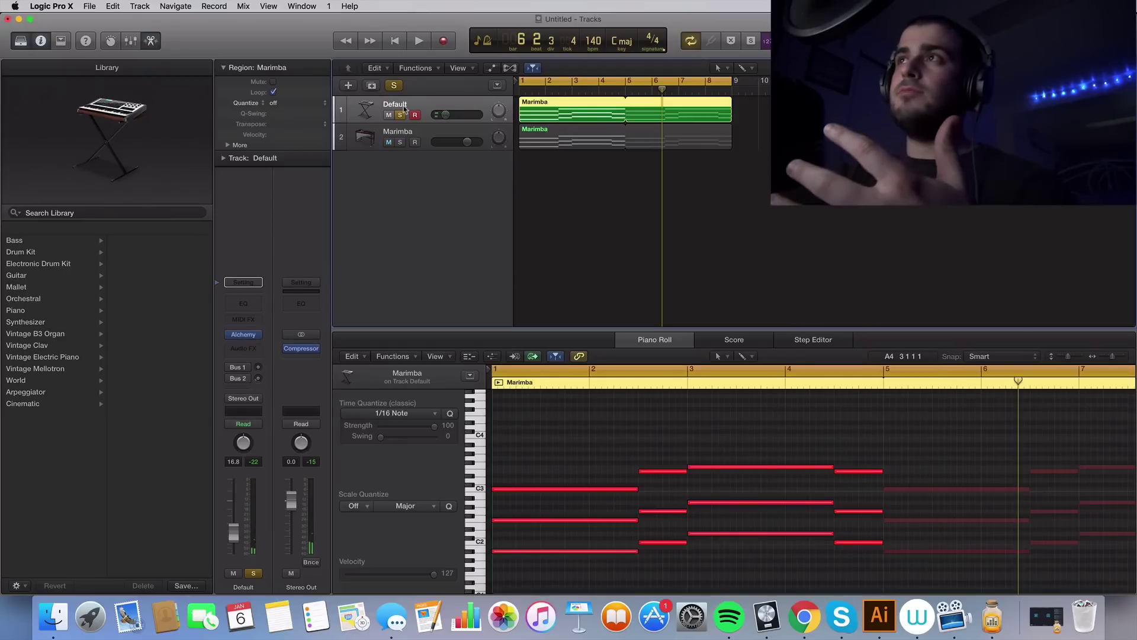
{"action": "key", "text": "s"}
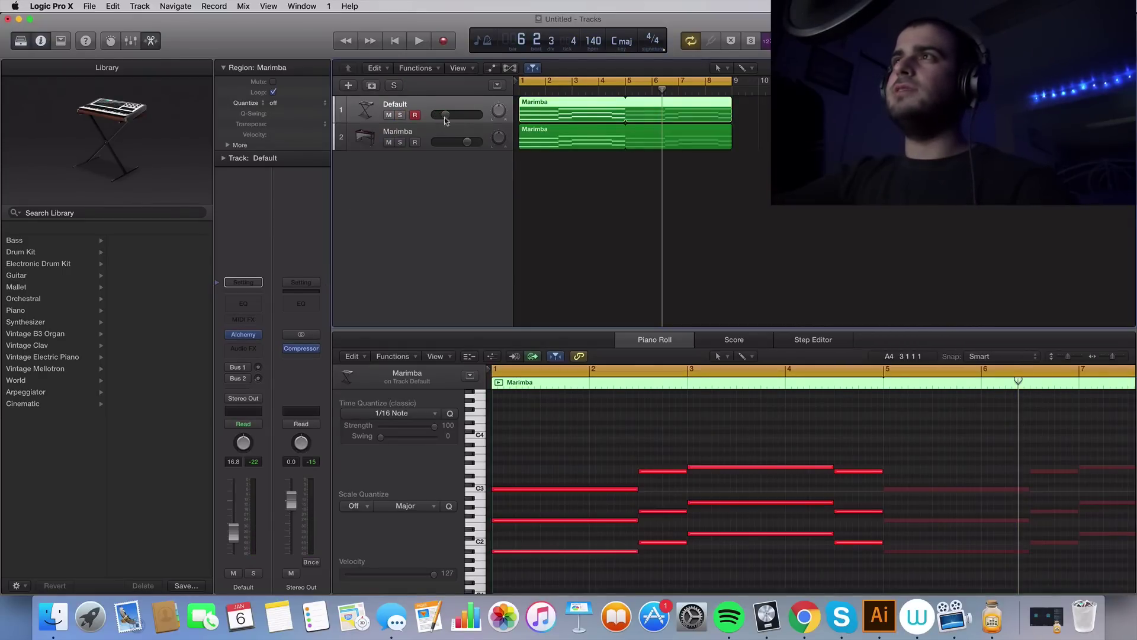
{"action": "key", "text": "Return"}
{"action": "key", "text": "space"}
{"action": "left_click_drag", "start_coordinate": [438, 117], "coordinate": [444, 118]}
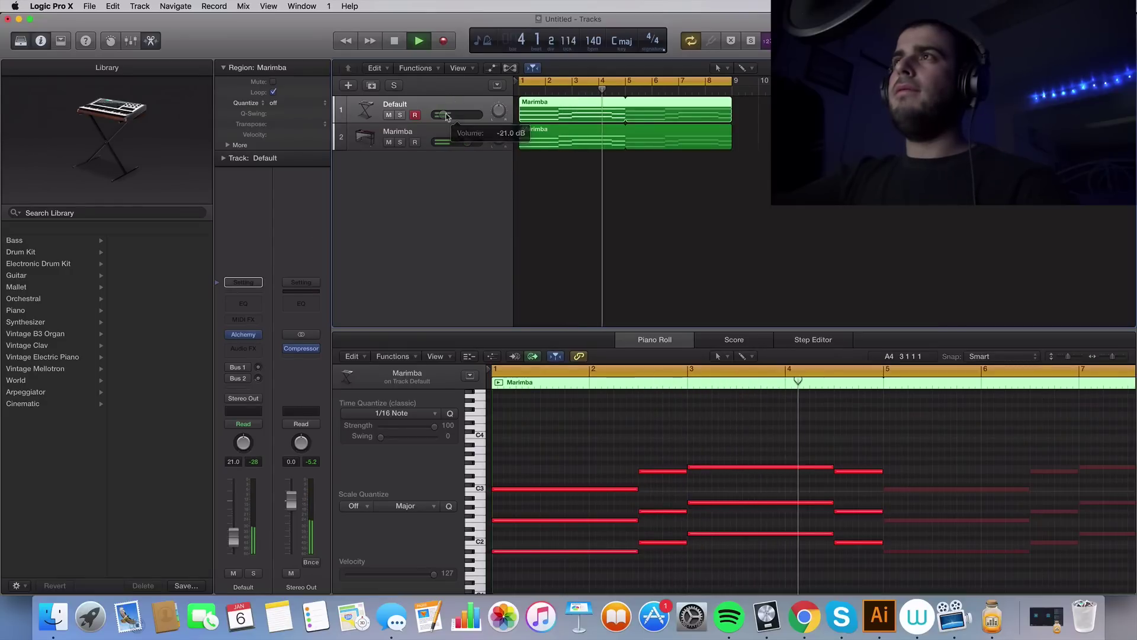
{"action": "key", "text": "space"}
- Solo the Default track again and reopen its Alchemy synth
{"action": "left_click", "coordinate": [400, 115]}
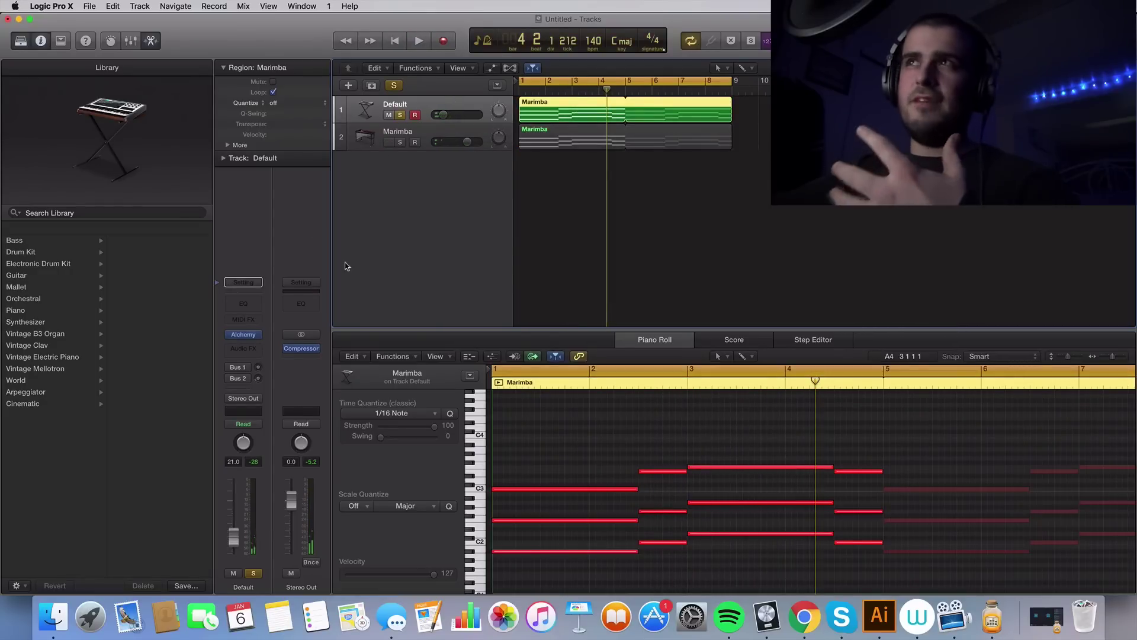
{"action": "mouse_move", "coordinate": [248, 335]}
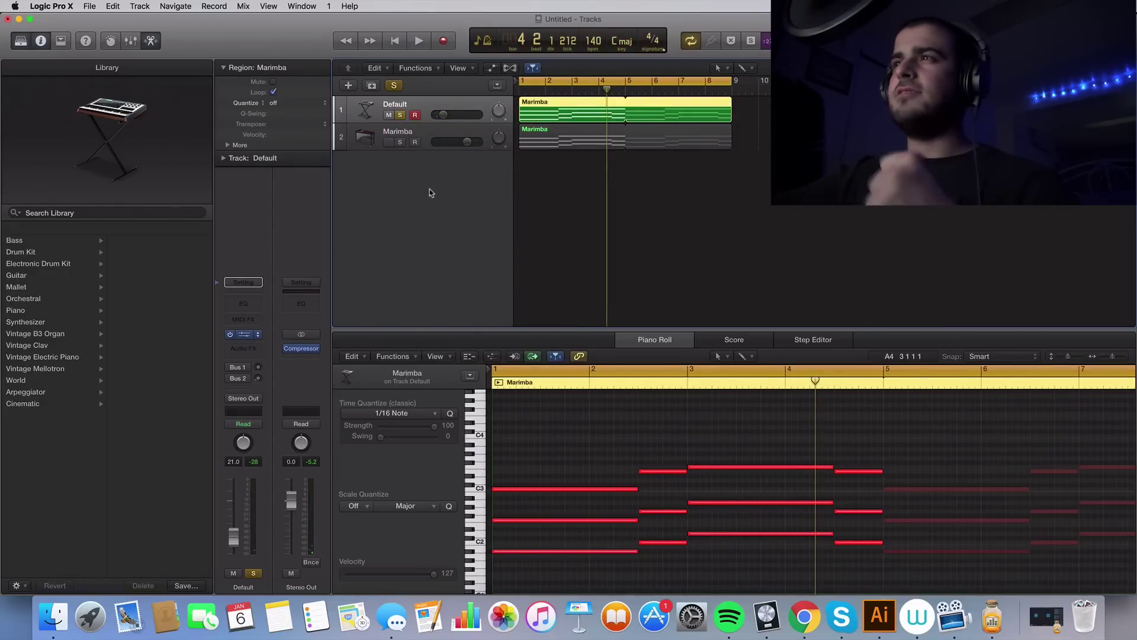
{"action": "key", "text": "v"}
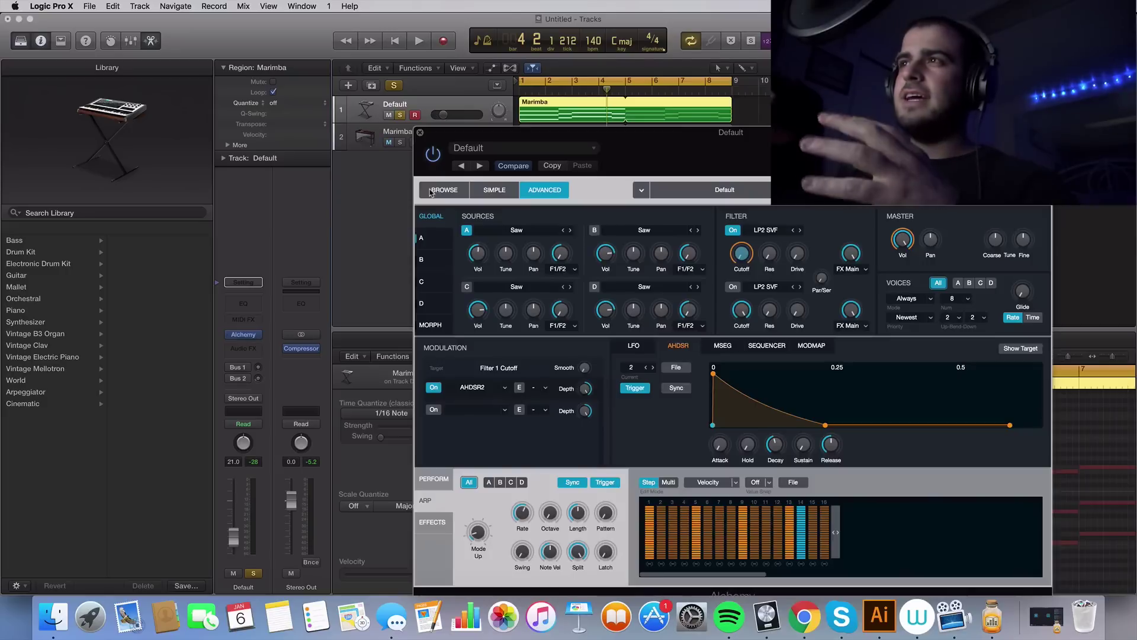
- Raise Alchemy source A's coarse tune to +6 semitones and close the synth window
{"action": "left_click", "coordinate": [442, 238]}
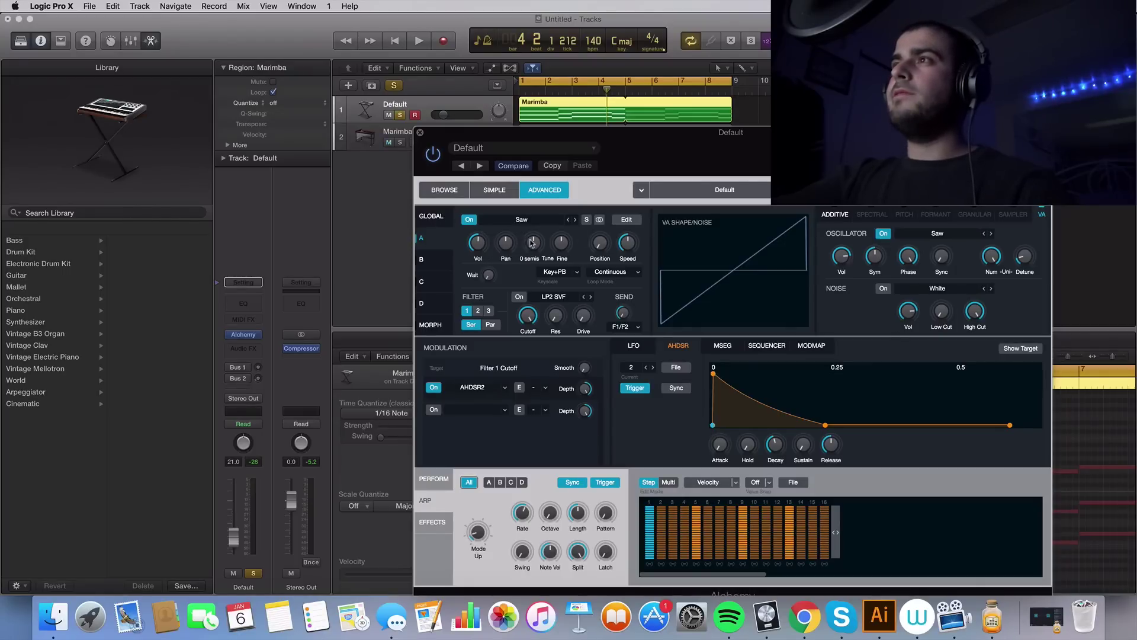
{"action": "left_click_drag", "start_coordinate": [531, 243], "coordinate": [532, 237]}
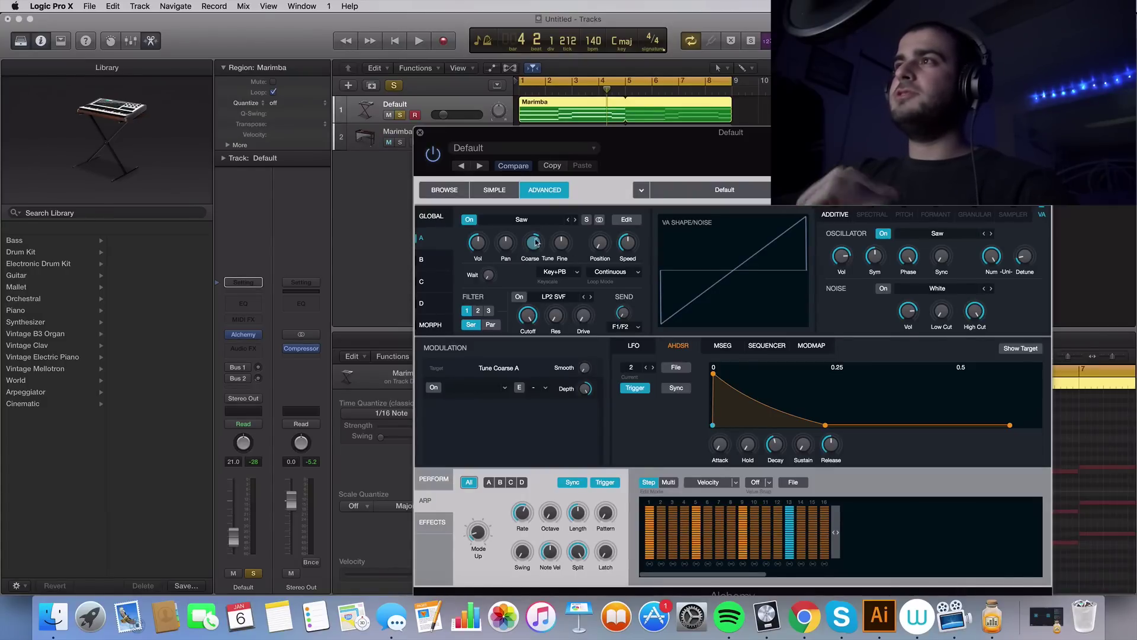
{"action": "left_click", "coordinate": [420, 132]}
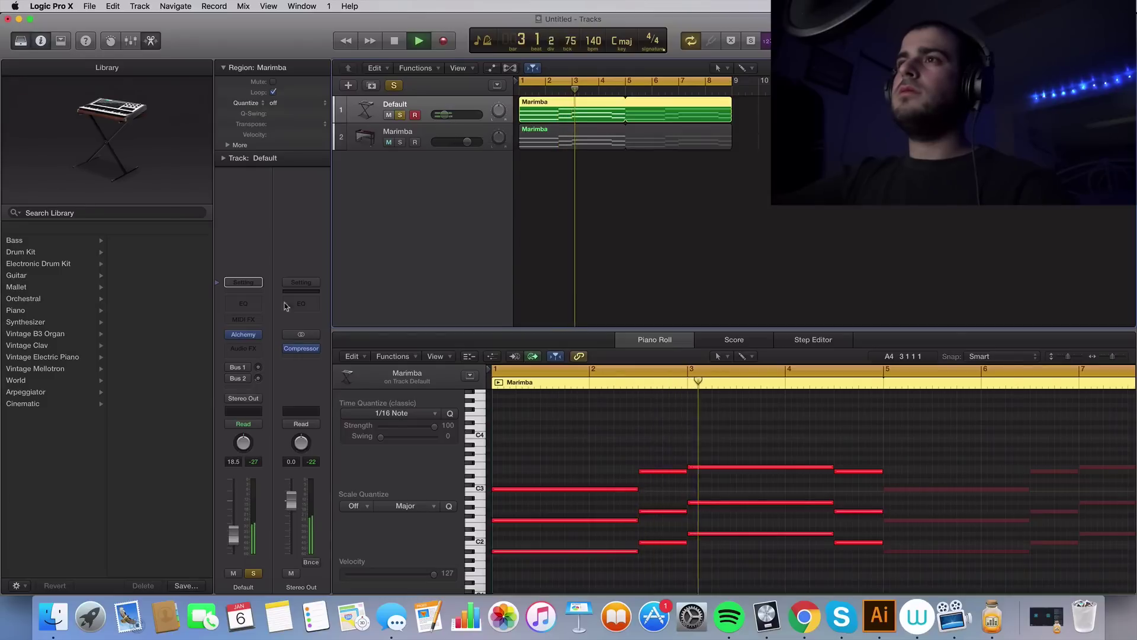
- Insert a Space Designer (Stereo) reverb in the Default track's Audio FX slot
{"action": "key", "text": "space"}
{"action": "left_click", "coordinate": [243, 348]}
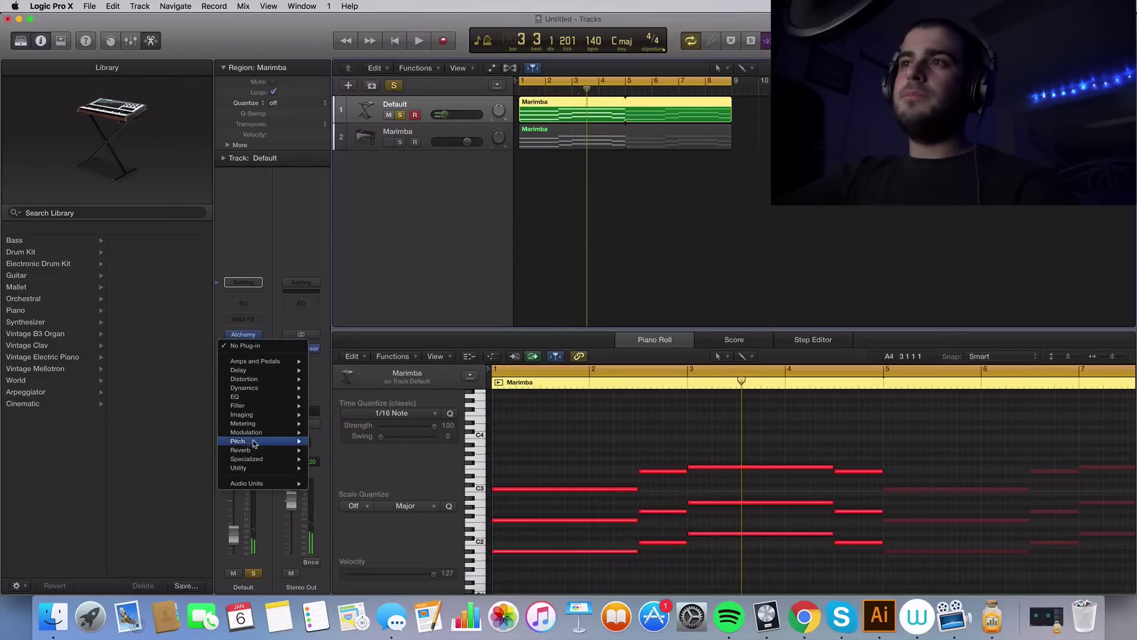
{"action": "mouse_move", "coordinate": [255, 450]}
{"action": "left_click", "coordinate": [417, 477]}
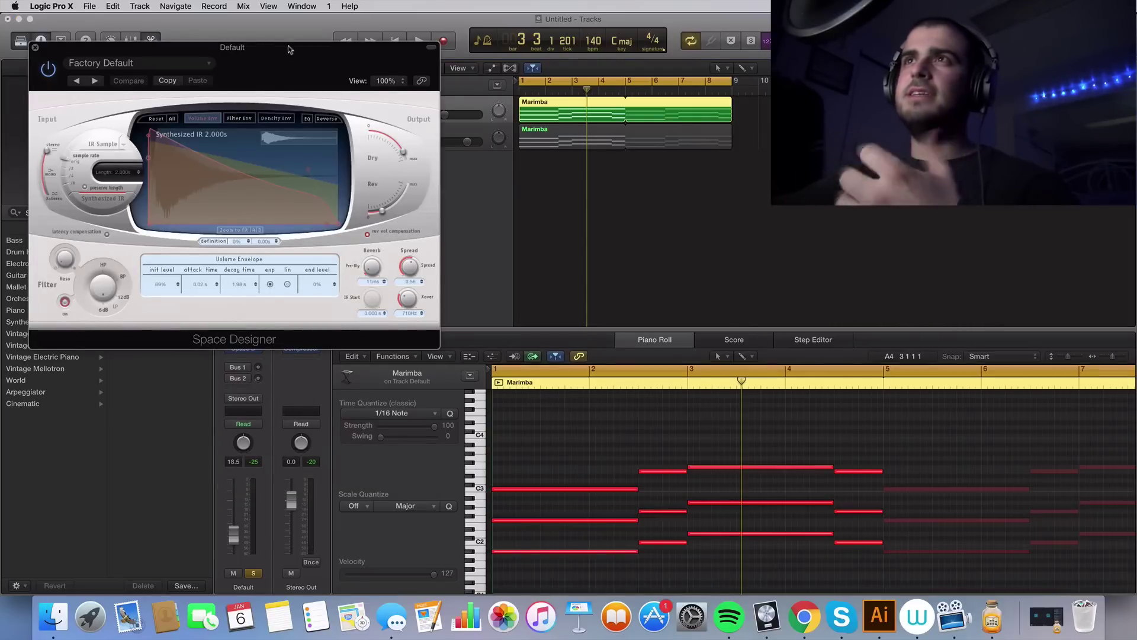
- Load the Large Spaces > Halls > 03.1s Bright Hall preset, audition it and close the window
{"action": "left_click", "coordinate": [177, 63]}
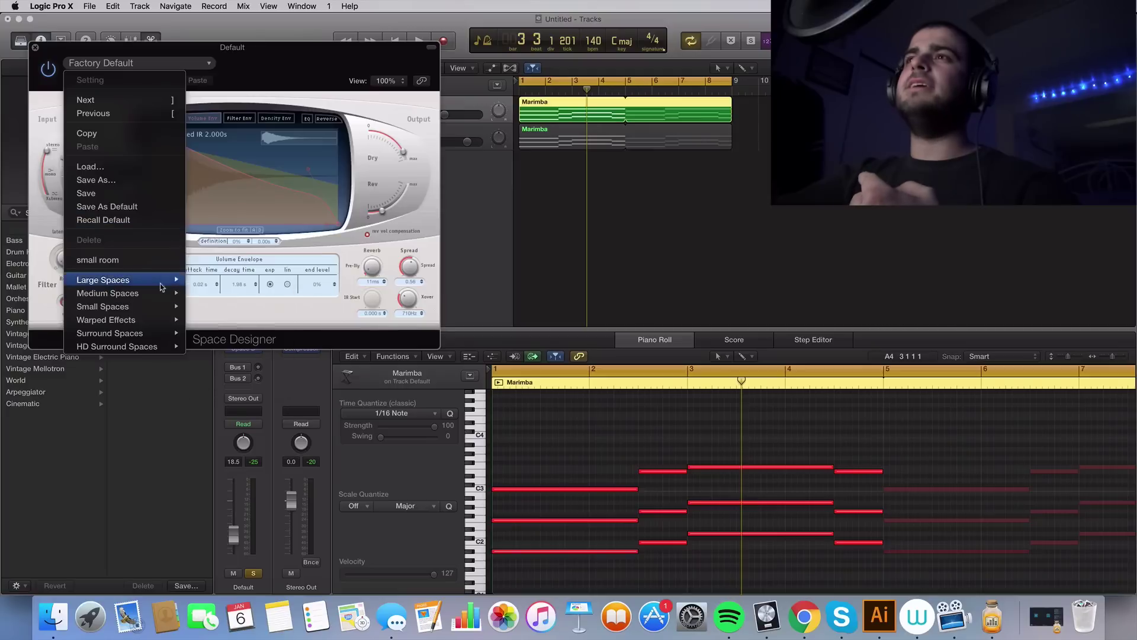
{"action": "mouse_move", "coordinate": [118, 280]}
{"action": "mouse_move", "coordinate": [280, 295]}
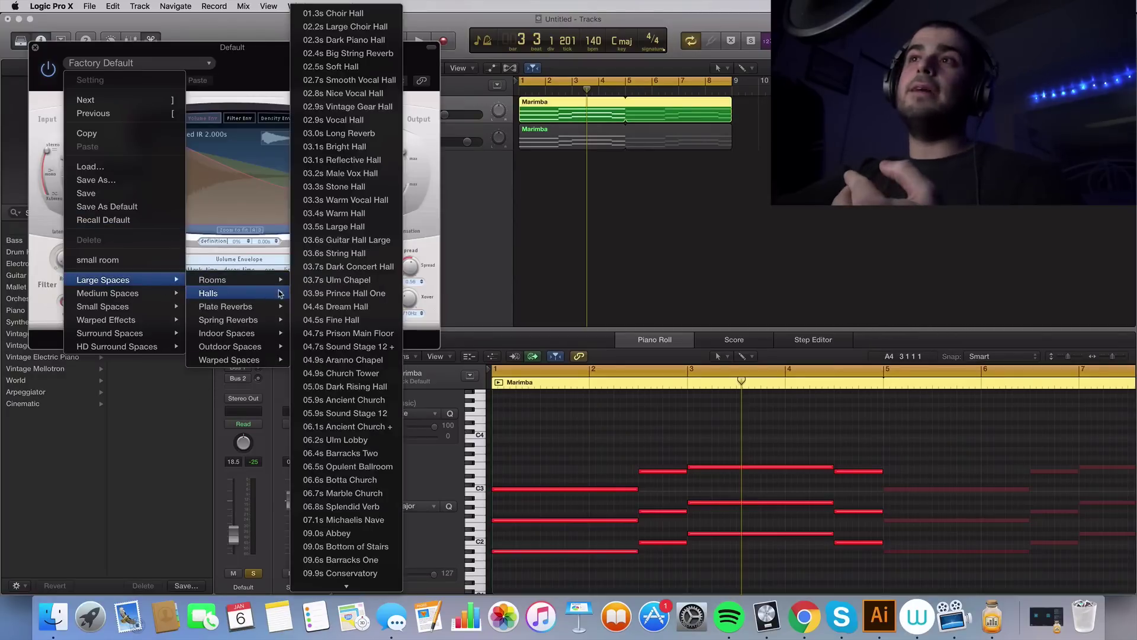
{"action": "left_click", "coordinate": [267, 266]}
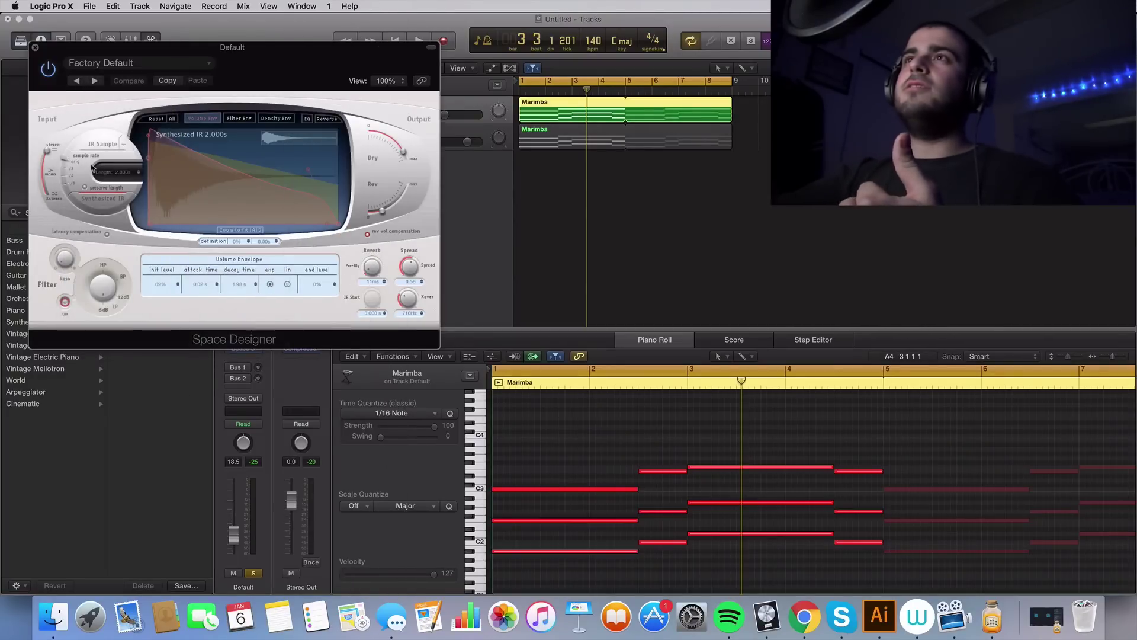
{"action": "left_click", "coordinate": [113, 62]}
{"action": "mouse_move", "coordinate": [148, 280]}
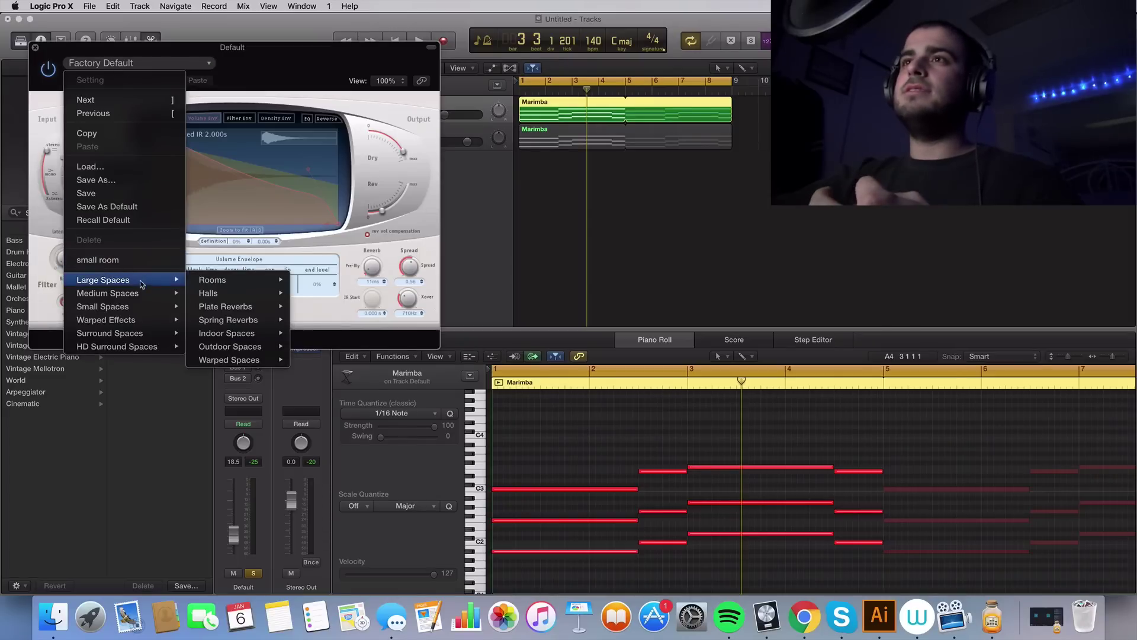
{"action": "mouse_move", "coordinate": [251, 291]}
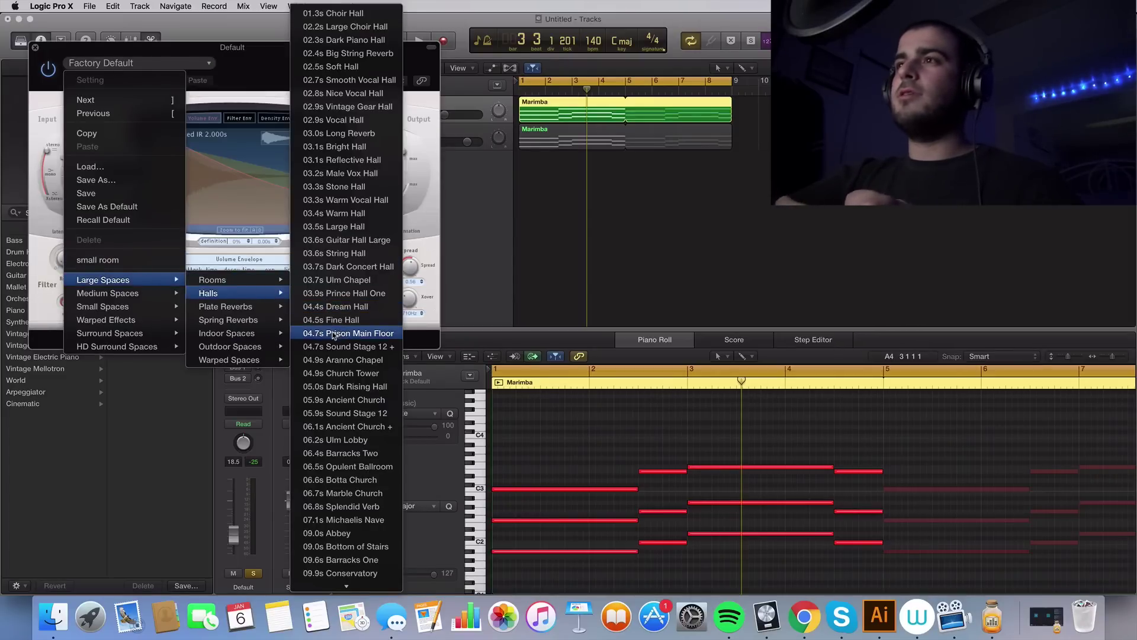
{"action": "left_click", "coordinate": [350, 147]}
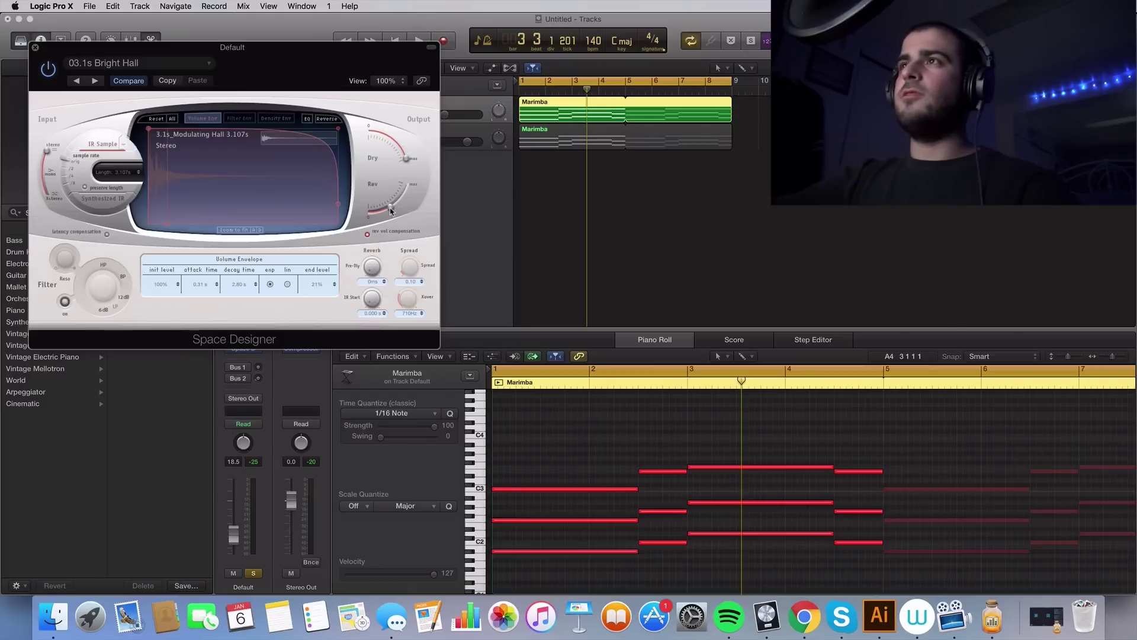
{"action": "key", "text": "space"}
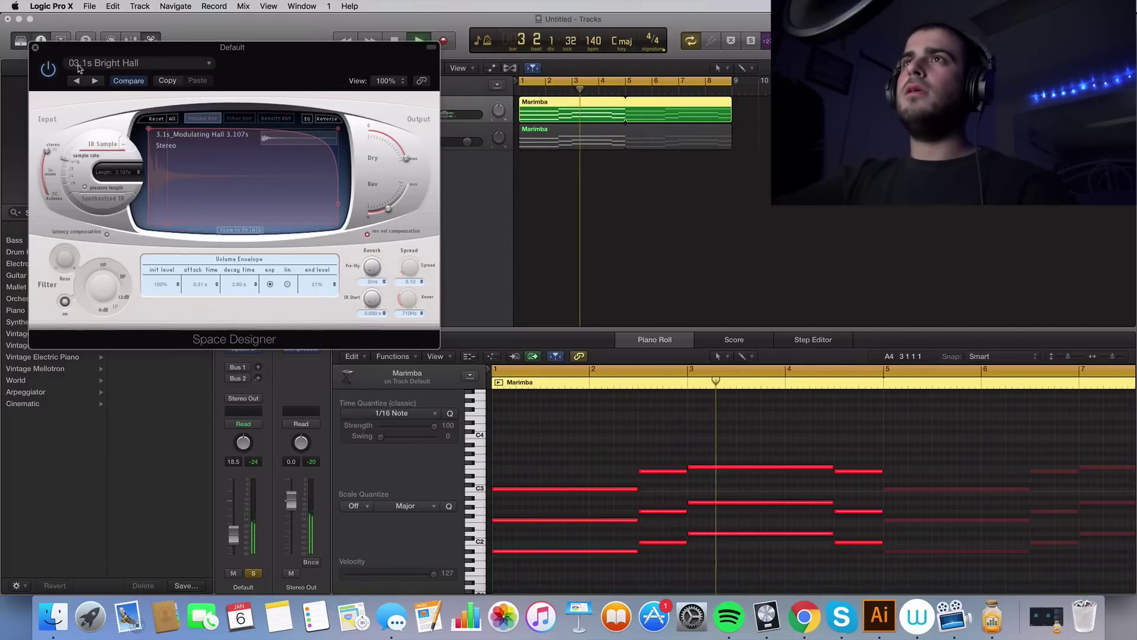
{"action": "key", "text": "super+w"}
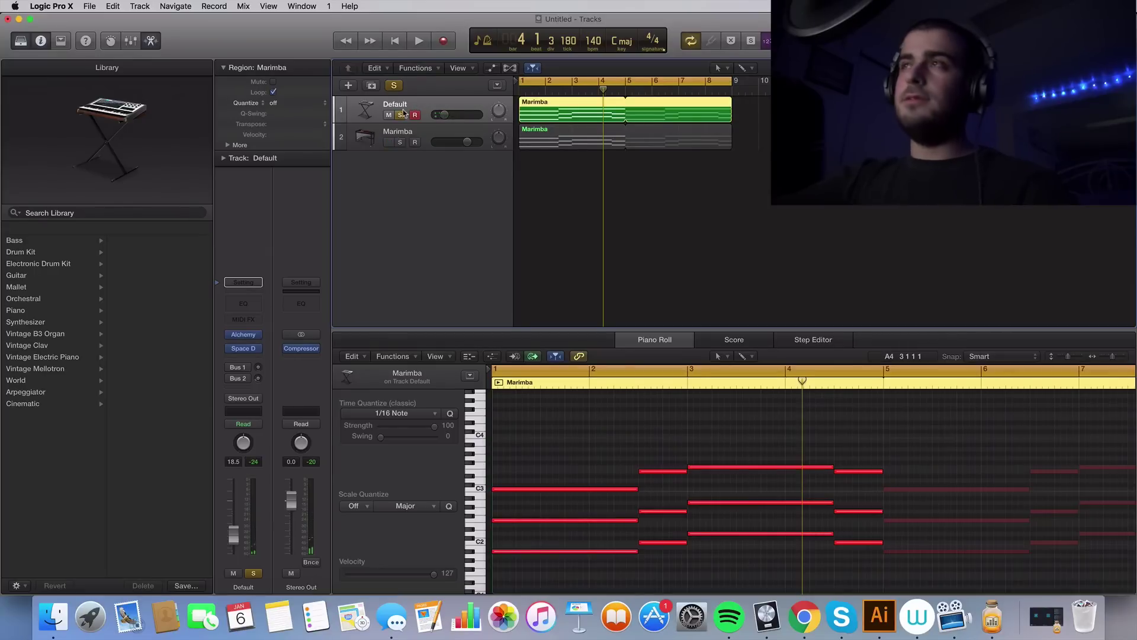
- Unsolo the Default track and lower its fader to -21.0 dB during playback
{"action": "left_click", "coordinate": [401, 115]}
{"action": "key", "text": "Return"}
{"action": "key", "text": "space"}
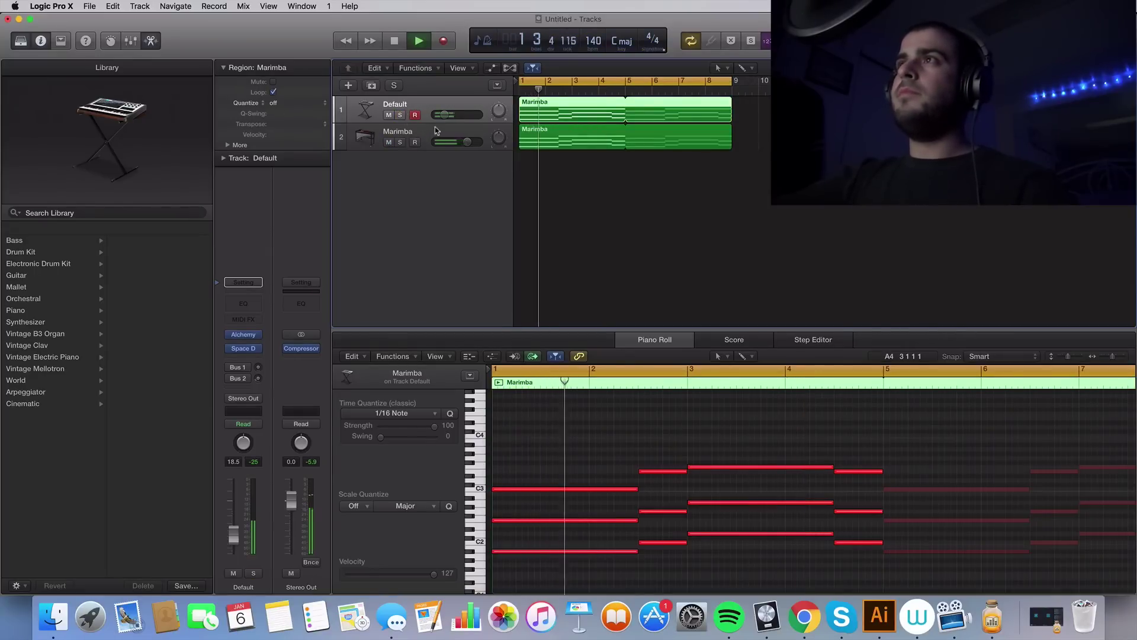
{"action": "left_click_drag", "start_coordinate": [444, 114], "coordinate": [439, 112]}
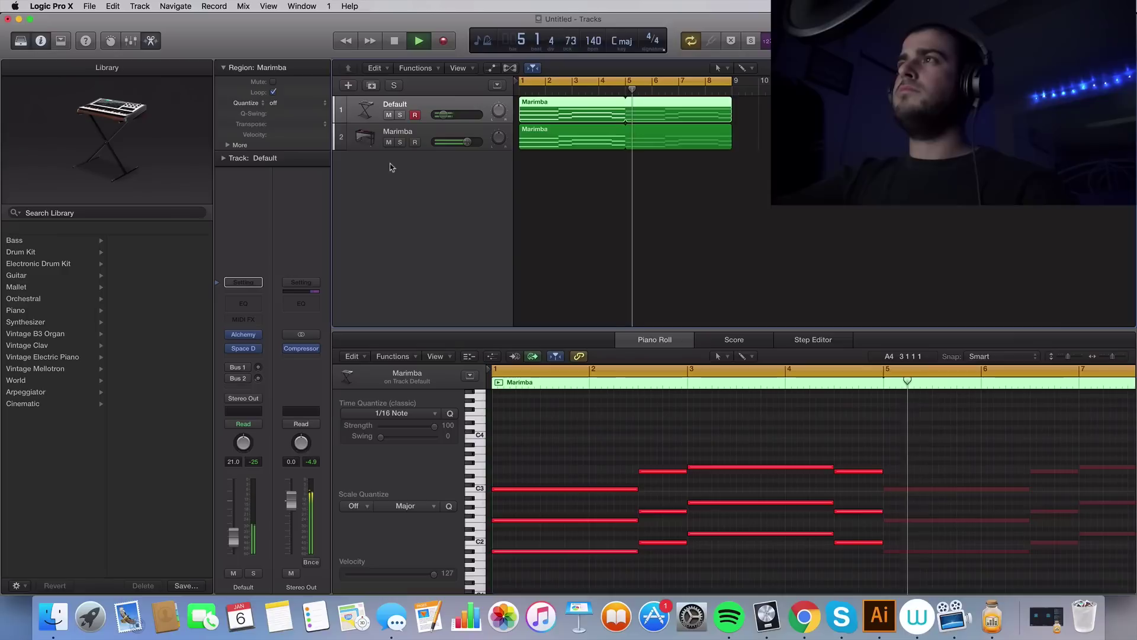
- Add a third instrument track below Marimba with the Classic Electric Piano patch
{"action": "key", "text": "space"}
{"action": "left_click", "coordinate": [431, 132]}
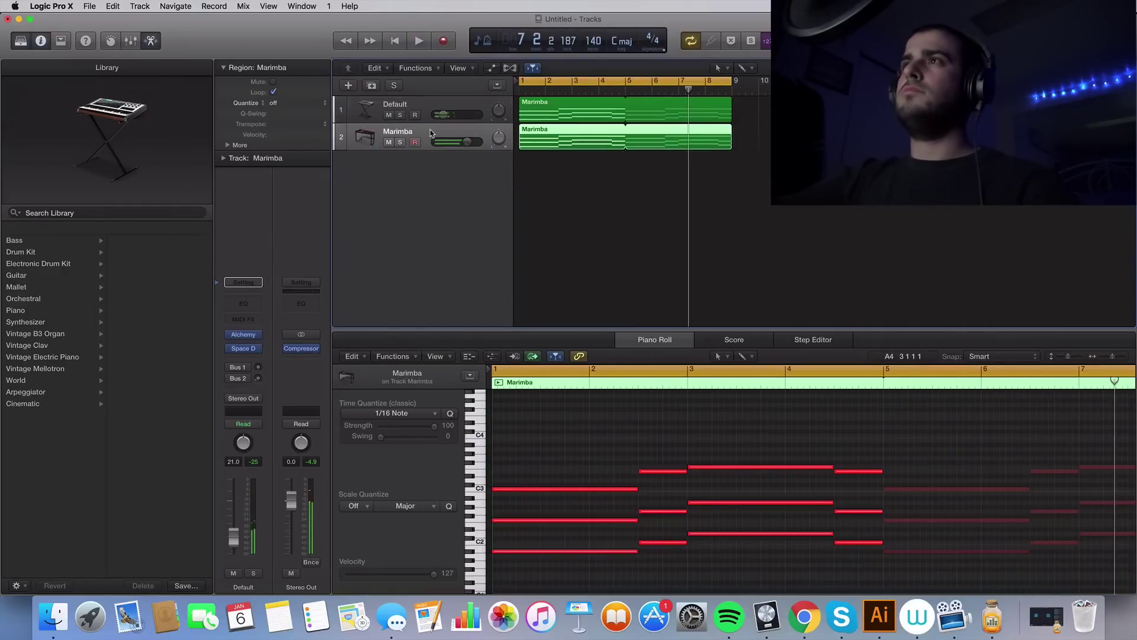
{"action": "double_click", "coordinate": [429, 179]}
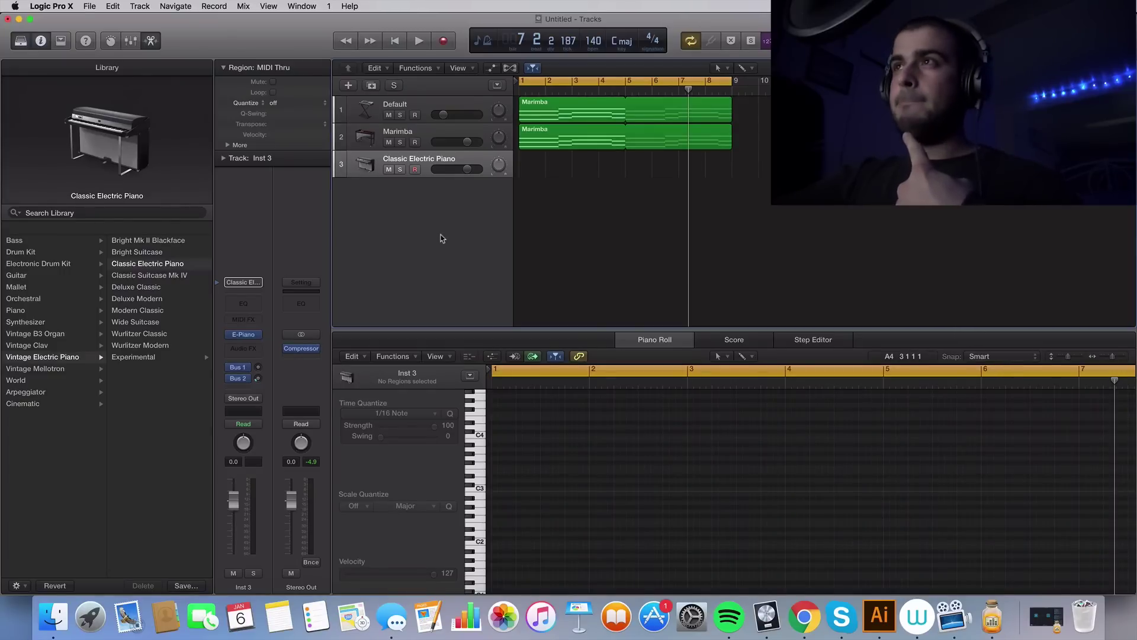
- Replace track 3's instrument with a stereo EXS24 sampler and reposition its window
{"action": "left_click", "coordinate": [260, 335]}
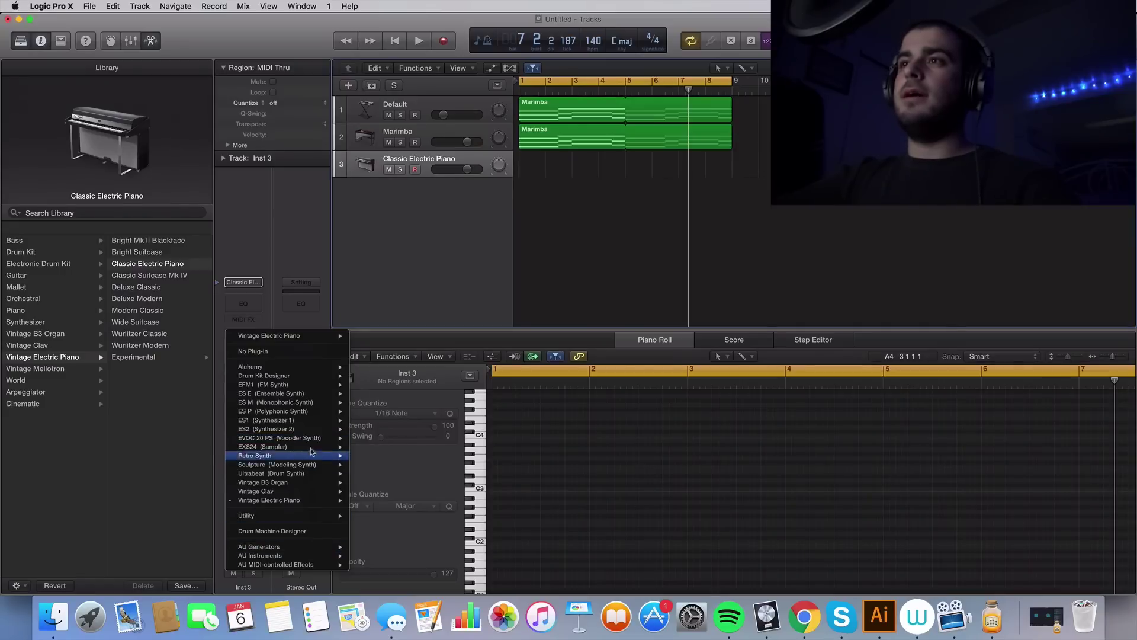
{"action": "mouse_move", "coordinate": [323, 448]}
{"action": "left_click", "coordinate": [387, 456]}
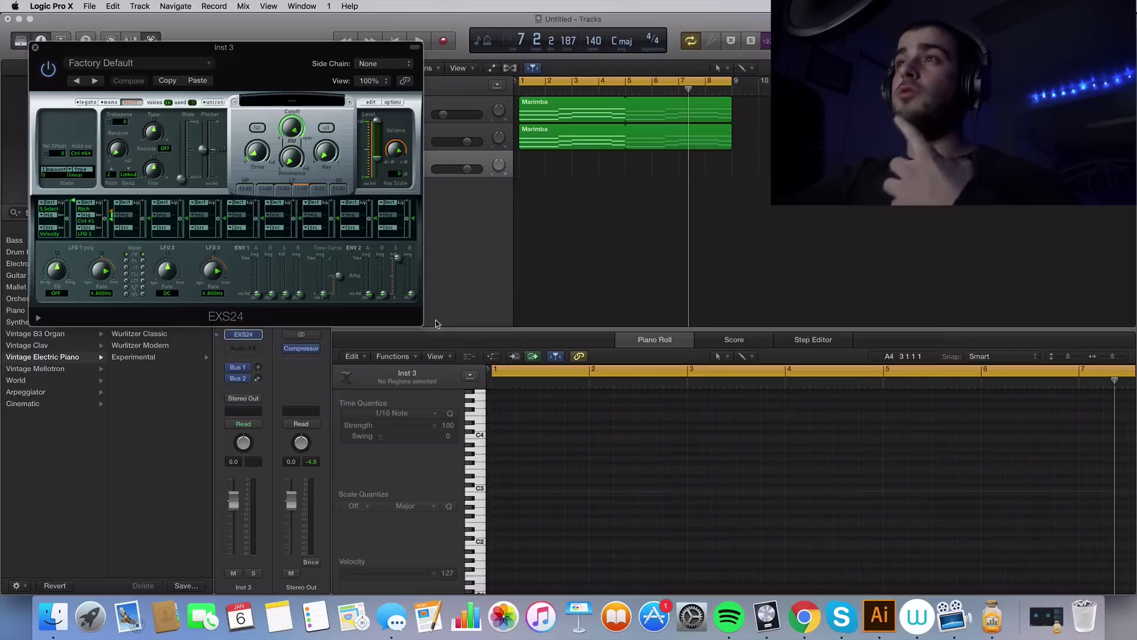
{"action": "left_click", "coordinate": [281, 74]}
{"action": "left_click_drag", "start_coordinate": [282, 74], "coordinate": [456, 132]}
- Load the 'what' vocal sampler instrument into EXS24, then view and close its Instrument Editor
{"action": "left_click", "coordinate": [455, 160]}
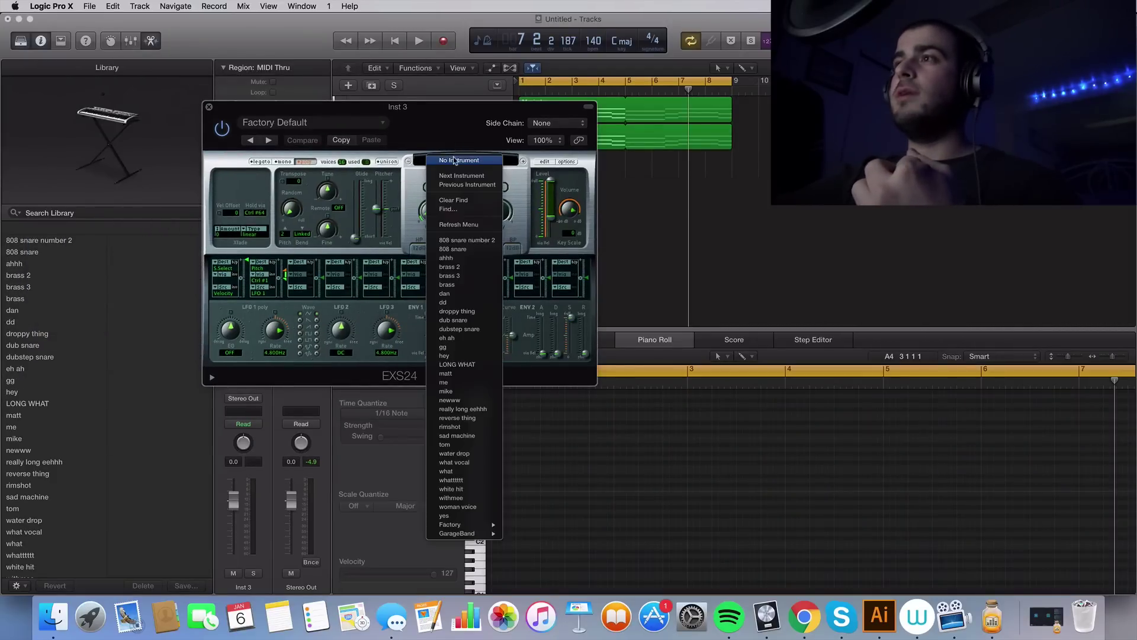
{"action": "left_click", "coordinate": [454, 474]}
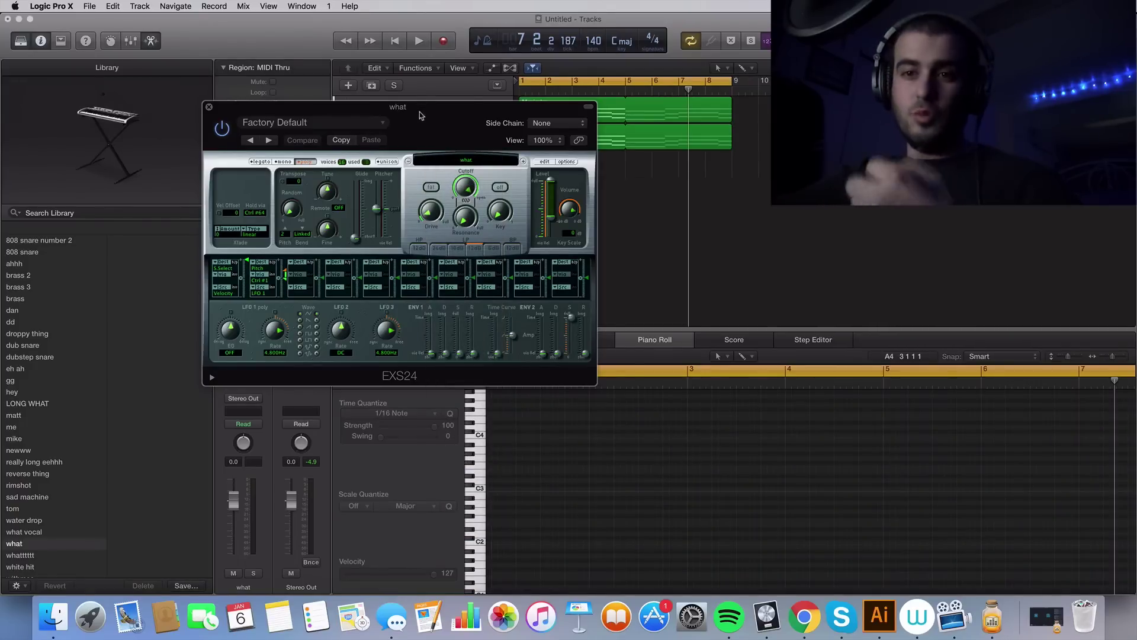
{"action": "left_click_drag", "start_coordinate": [421, 114], "coordinate": [633, 144]}
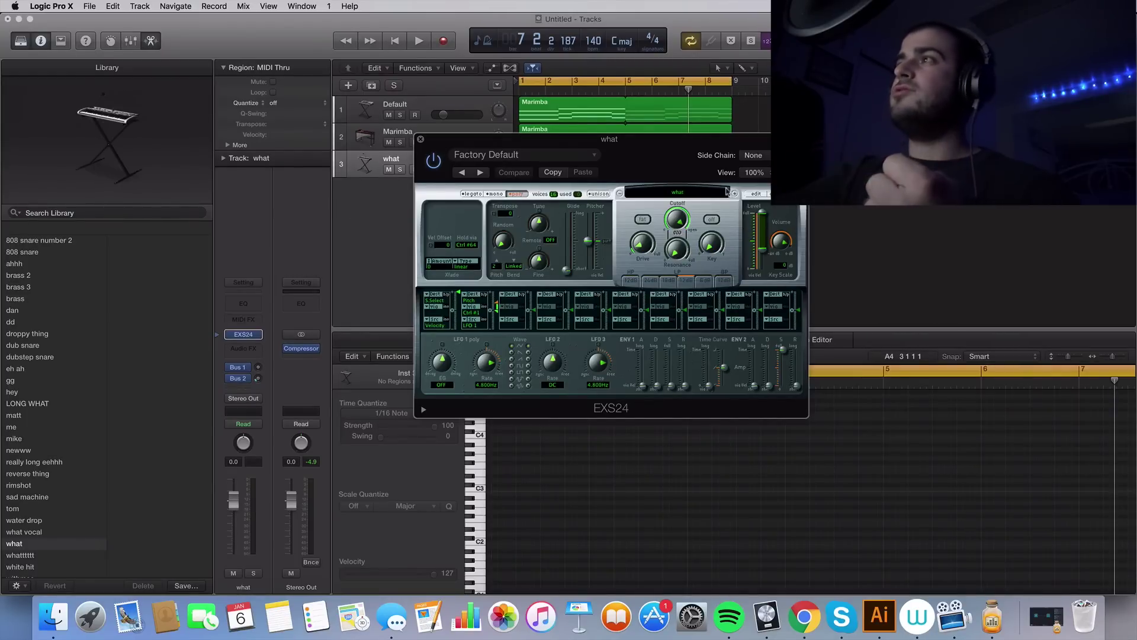
{"action": "left_click", "coordinate": [753, 195]}
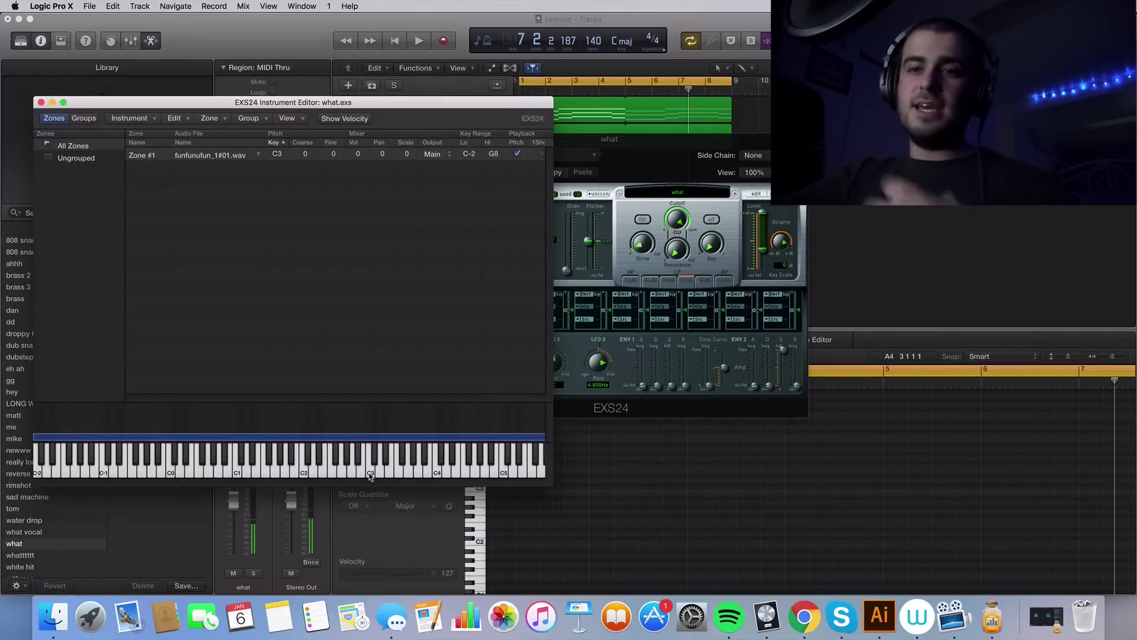
{"action": "left_click", "coordinate": [40, 102]}
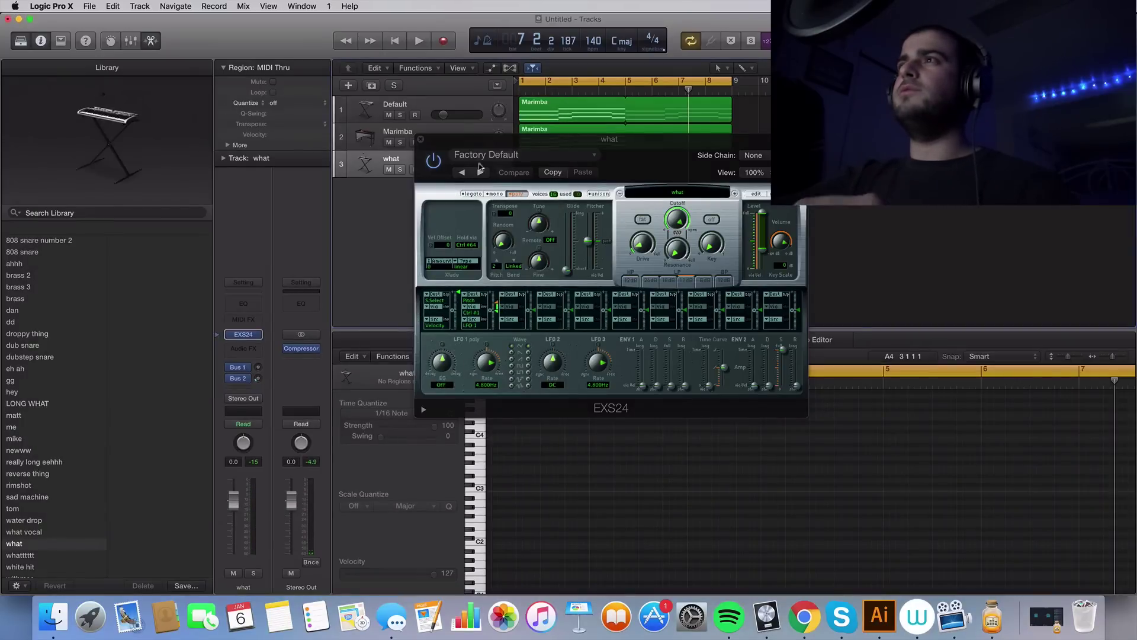
- Create an empty region on the what track spanning bars 1–9 and set volume near -8.8 dB
{"action": "left_click", "coordinate": [421, 138]}
{"action": "double_click", "coordinate": [532, 171]}
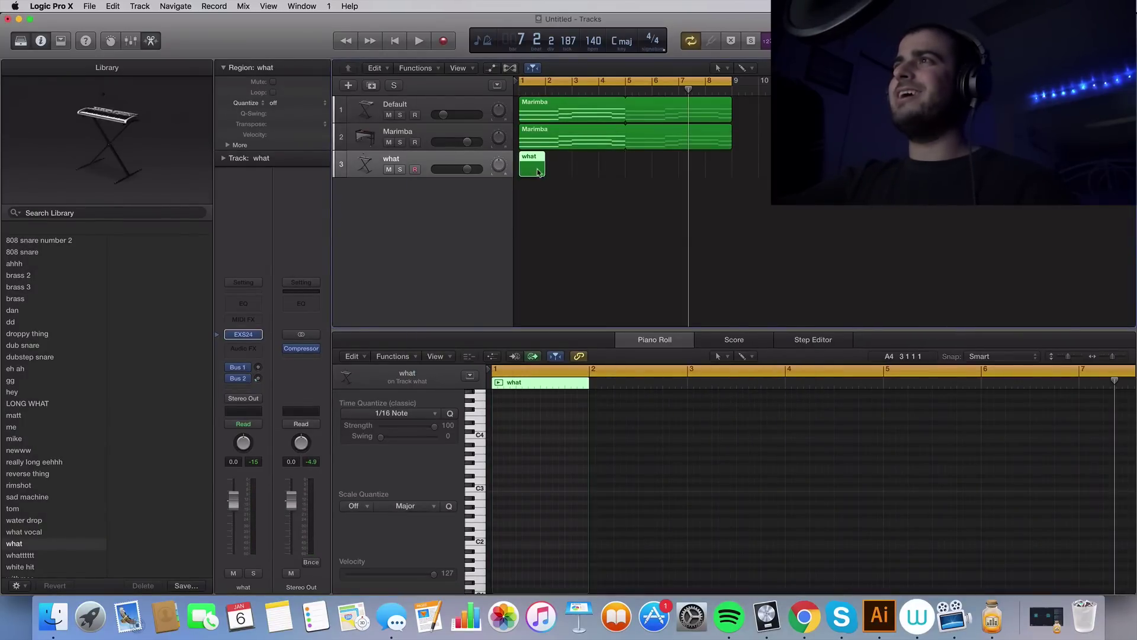
{"action": "left_click_drag", "start_coordinate": [539, 172], "coordinate": [722, 193]}
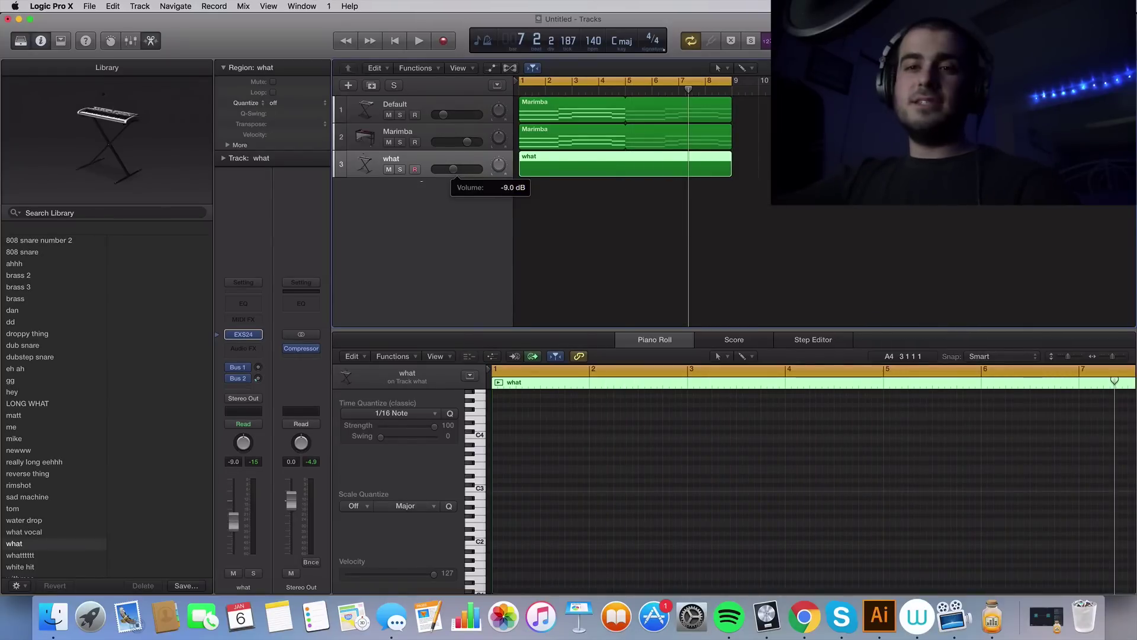
{"action": "left_click_drag", "start_coordinate": [425, 179], "coordinate": [426, 180]}
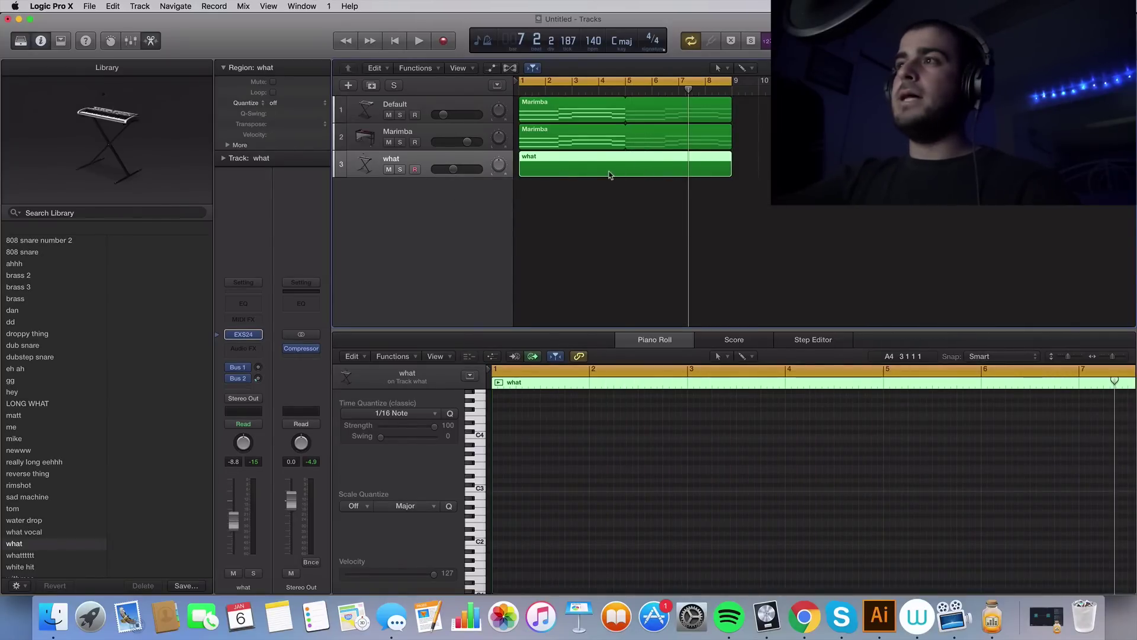
- Pencil the first melody note at E3 in the Piano Roll and audition it
{"action": "left_click", "coordinate": [524, 427]}
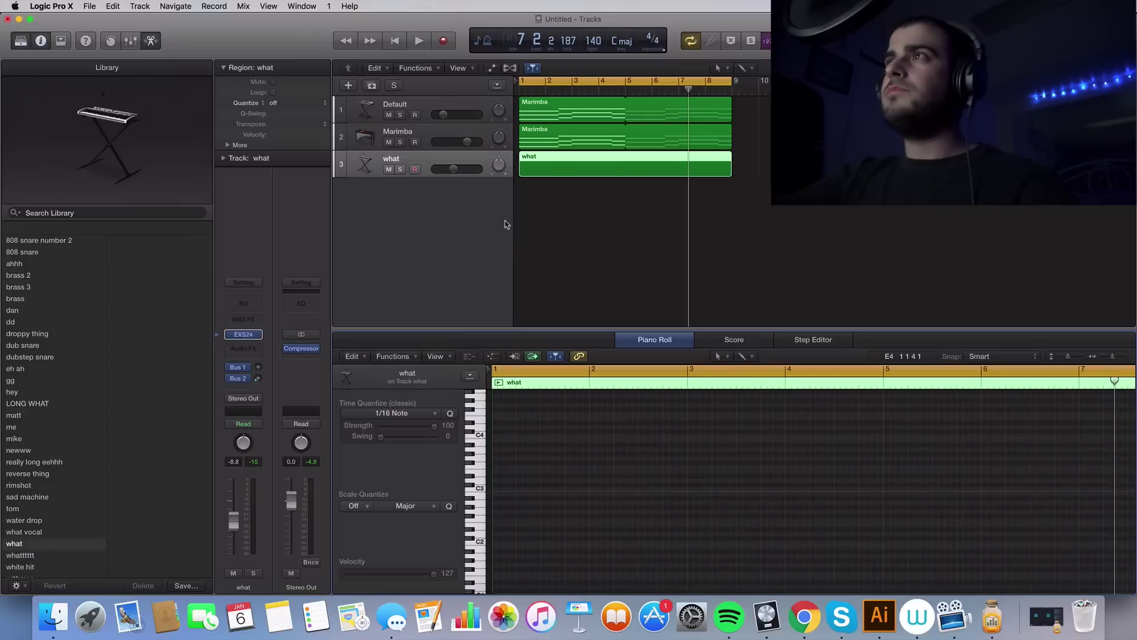
{"action": "key", "text": "Return"}
{"action": "key", "text": "space"}
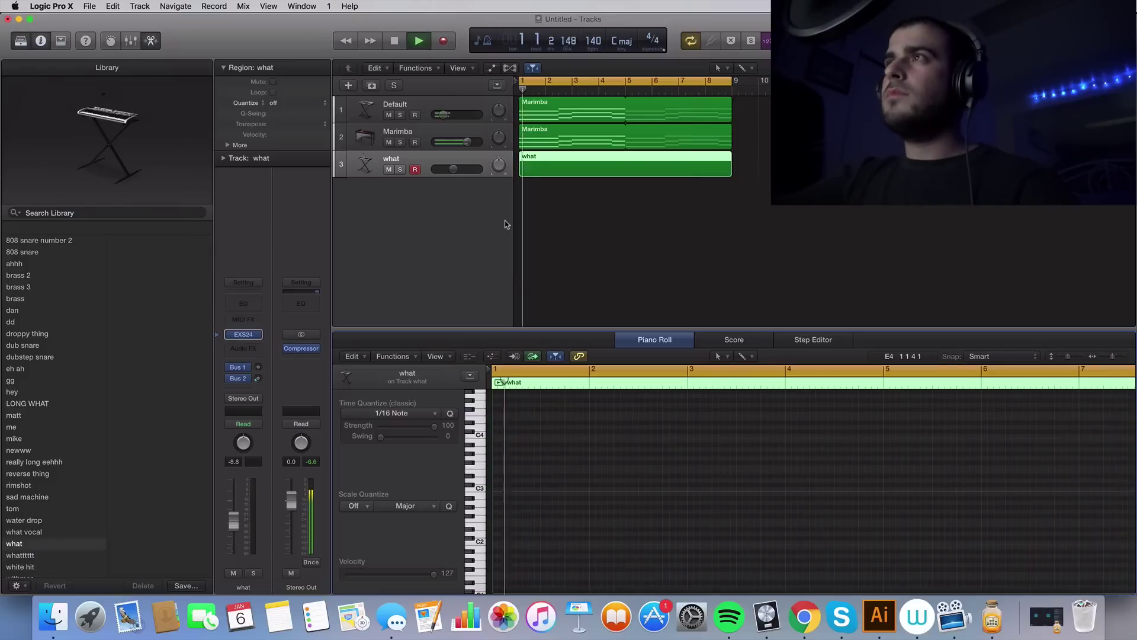
{"action": "key", "text": "space"}
{"action": "left_click", "coordinate": [505, 450]}
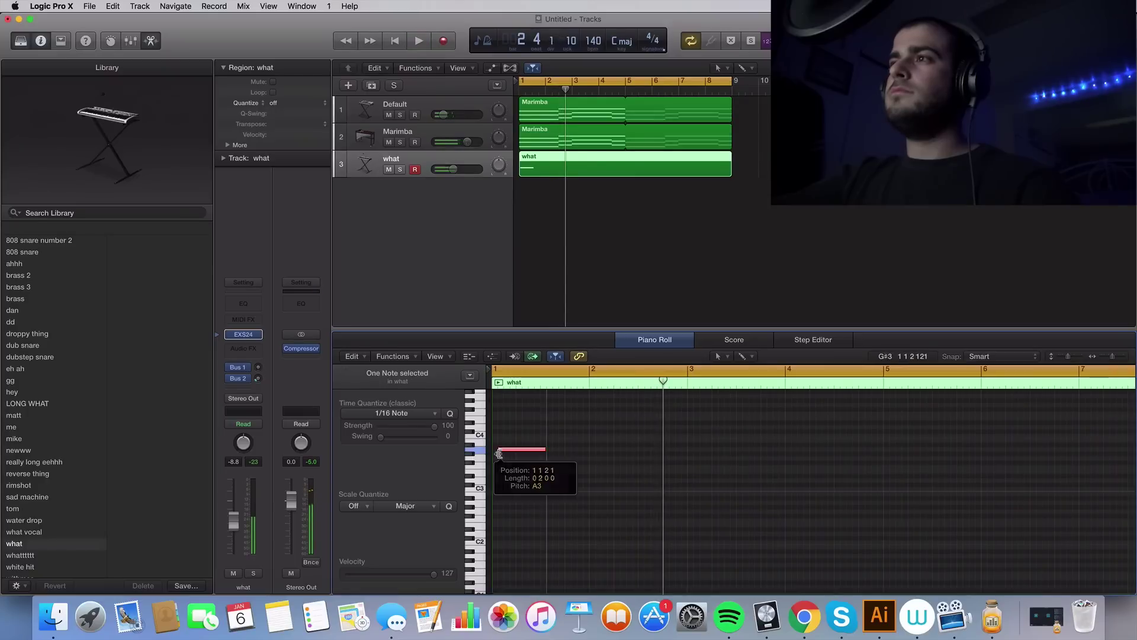
{"action": "left_click_drag", "start_coordinate": [506, 453], "coordinate": [506, 473]}
{"action": "key", "text": "Return"}
{"action": "key", "text": "space"}
{"action": "key", "text": "space"}
{"action": "left_click", "coordinate": [508, 472]}
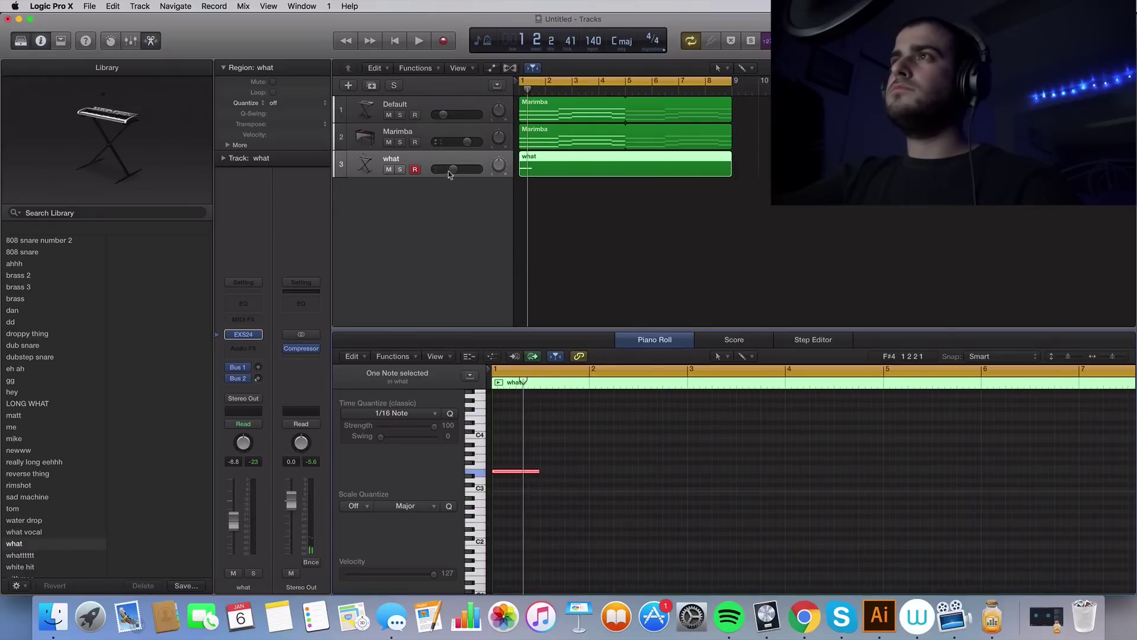
- Add more melody notes, shortening the upper note and placing another at E3
{"action": "left_click_drag", "start_coordinate": [446, 172], "coordinate": [446, 172]}
{"action": "key", "text": "space"}
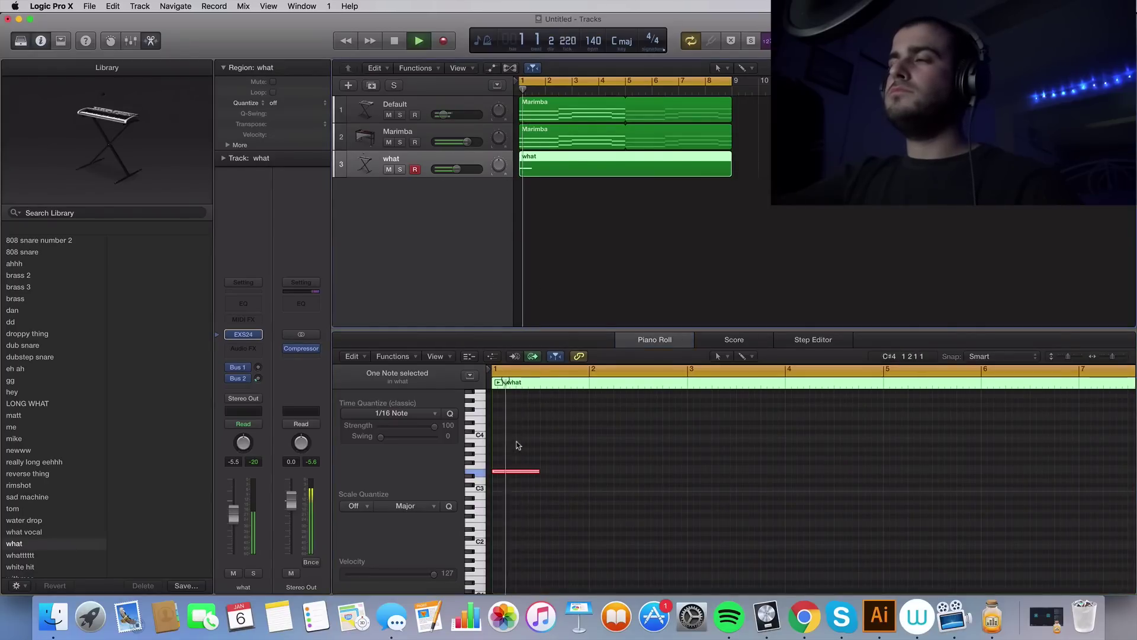
{"action": "left_click", "coordinate": [521, 449], "text": "super"}
{"action": "mouse_move", "coordinate": [521, 450]}
{"action": "left_mouse_down"}
{"action": "mouse_move", "coordinate": [518, 441]}
{"action": "mouse_move", "coordinate": [515, 472]}
{"action": "left_mouse_up"}
{"action": "key", "text": "space"}
{"action": "key", "text": "space"}
{"action": "key", "text": "space"}
{"action": "key", "text": "space"}
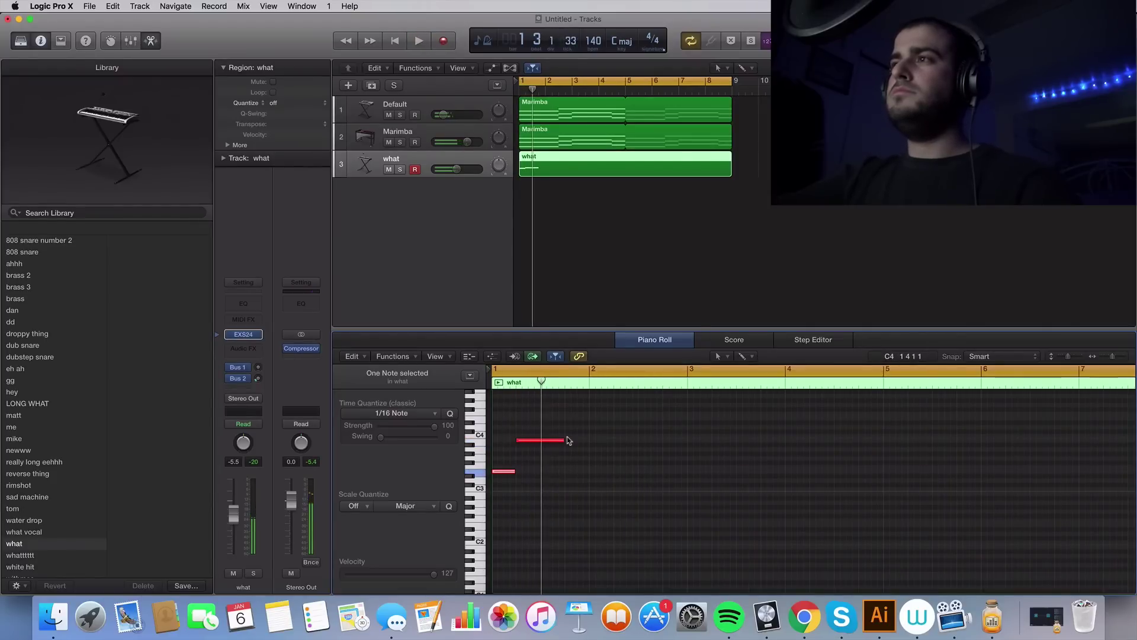
{"action": "left_click_drag", "start_coordinate": [564, 441], "coordinate": [540, 441]}
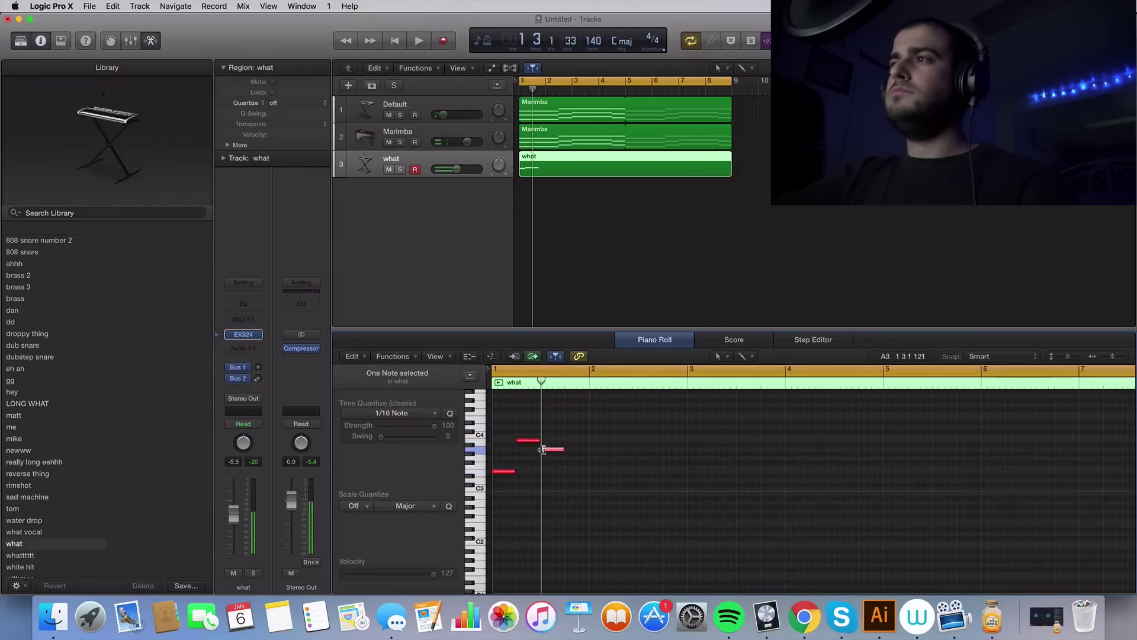
{"action": "key", "text": "space"}
{"action": "key", "text": "space"}
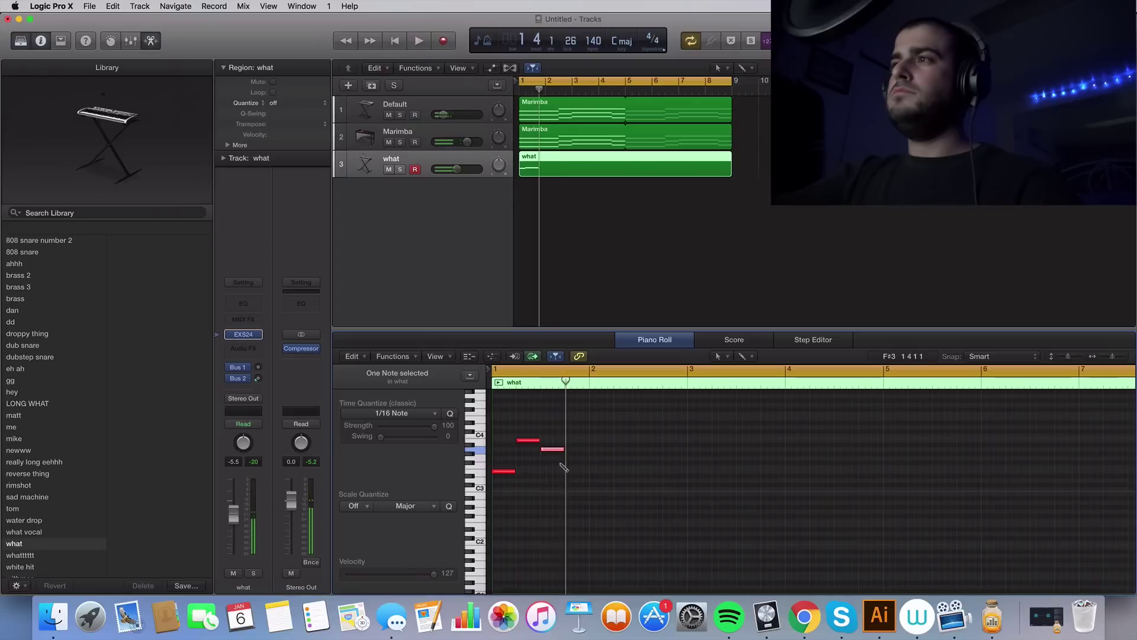
{"action": "left_click_drag", "start_coordinate": [566, 465], "coordinate": [574, 475]}
{"action": "key", "text": "space"}
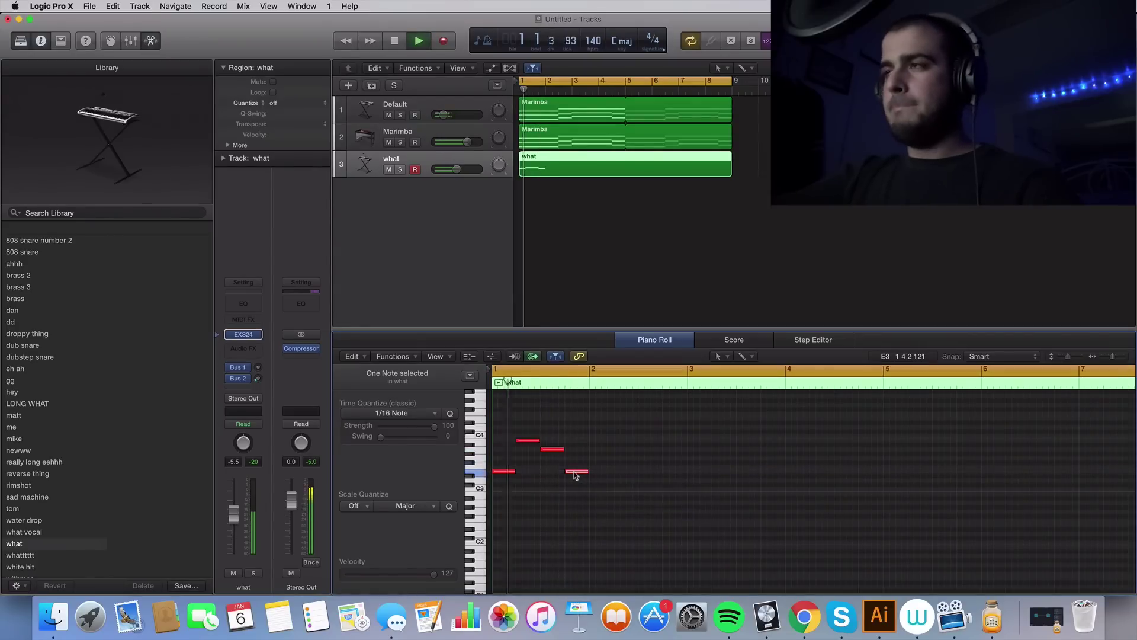
{"action": "key", "text": "space"}
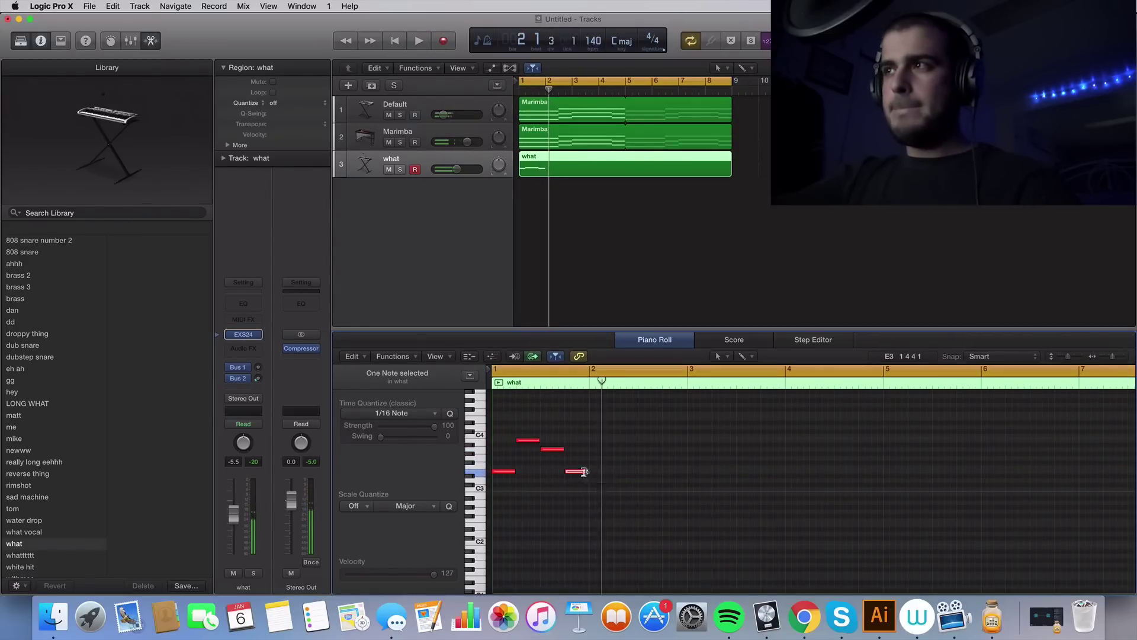
- Repeat the three upper notes a bar later, nudge them a sixteenth earlier, and add two notes
{"action": "left_click_drag", "start_coordinate": [535, 425], "coordinate": [582, 487]}
{"action": "key", "text": "super+r"}
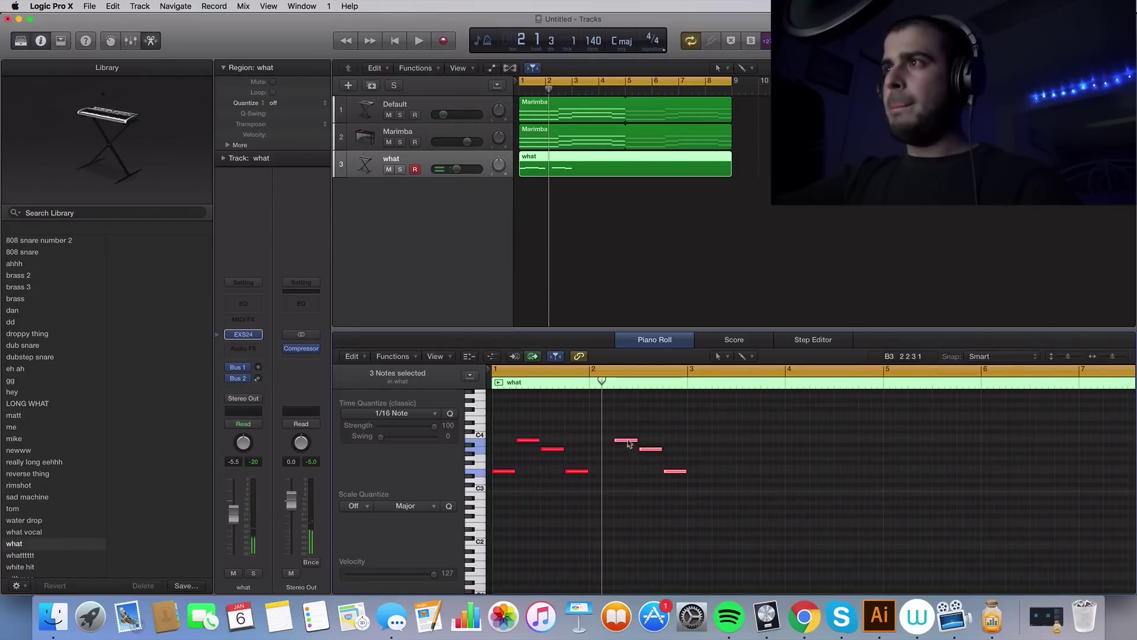
{"action": "left_click_drag", "start_coordinate": [629, 443], "coordinate": [657, 459]}
{"action": "left_click", "coordinate": [652, 471], "text": "super"}
{"action": "left_click", "coordinate": [666, 457], "text": "super"}
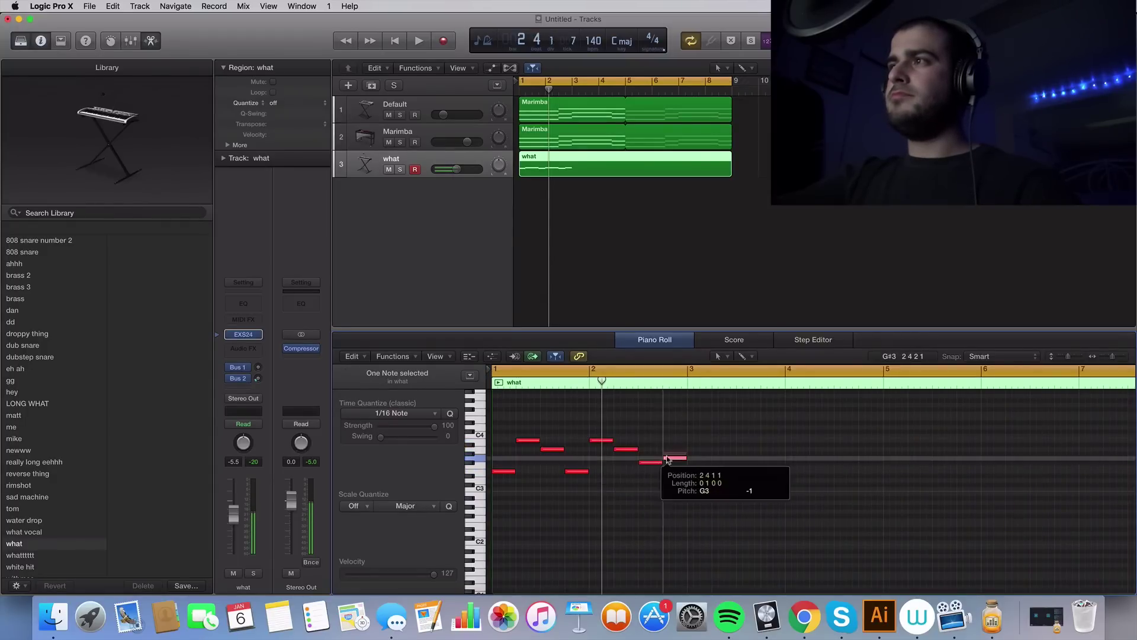
{"action": "key", "text": "space"}
{"action": "left_click", "coordinate": [655, 501]}
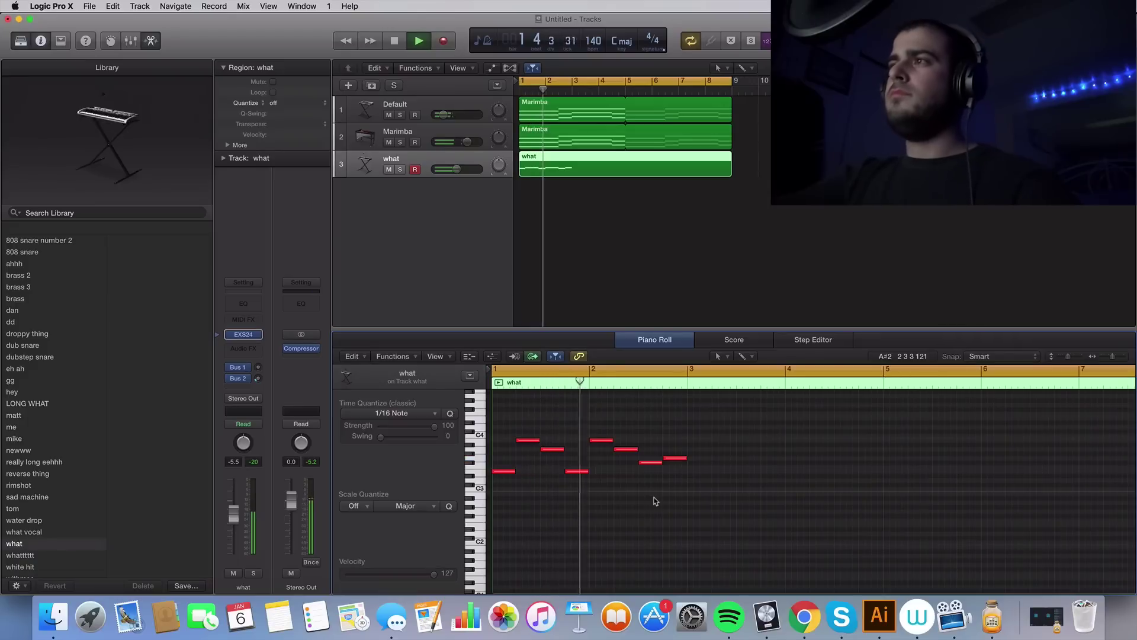
{"action": "key", "text": "space"}
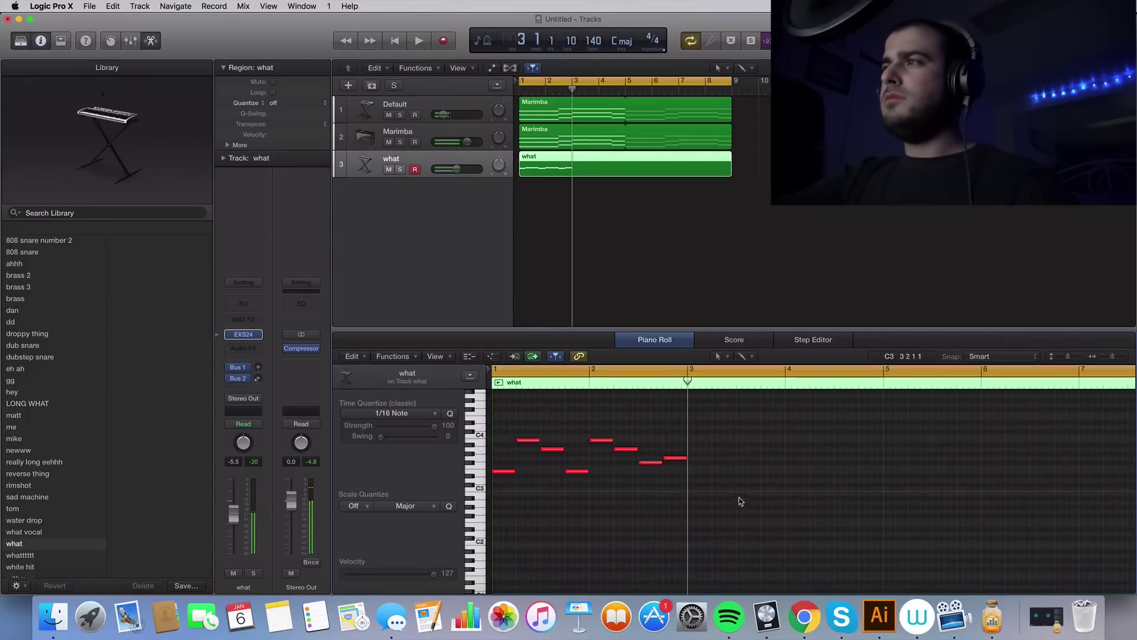
- Copy the eight-note phrase across bars 3–7, lower the track volume, and solo the what track
{"action": "left_click_drag", "start_coordinate": [741, 501], "coordinate": [500, 414]}
{"action": "key", "text": "super+c"}
{"action": "key", "text": "super+v"}
{"action": "key", "text": "space"}
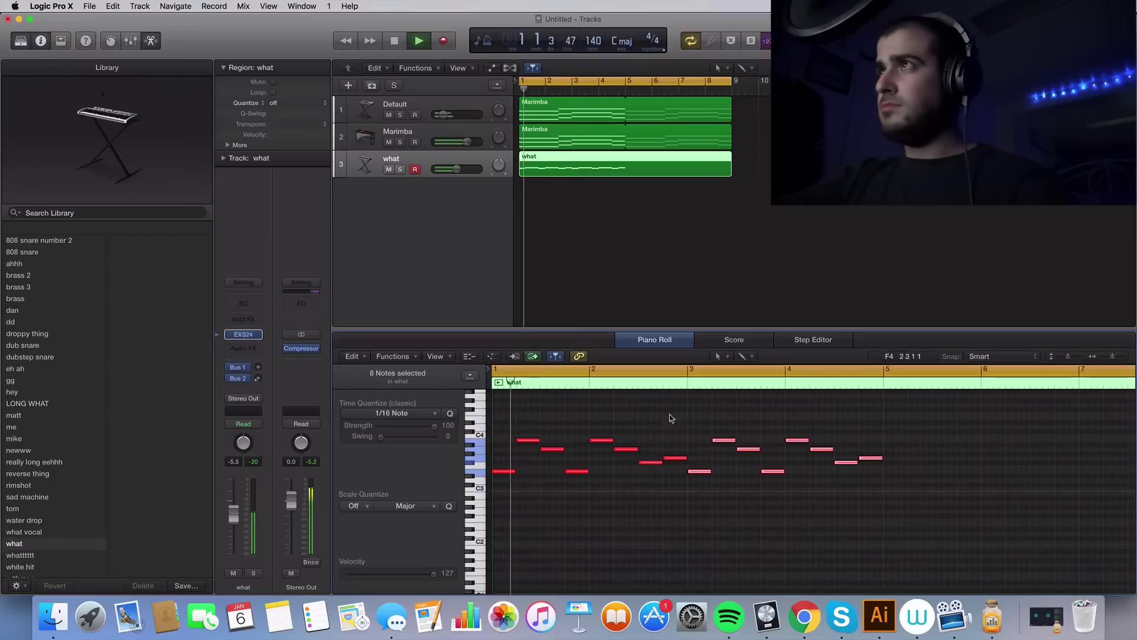
{"action": "key", "text": "super+r"}
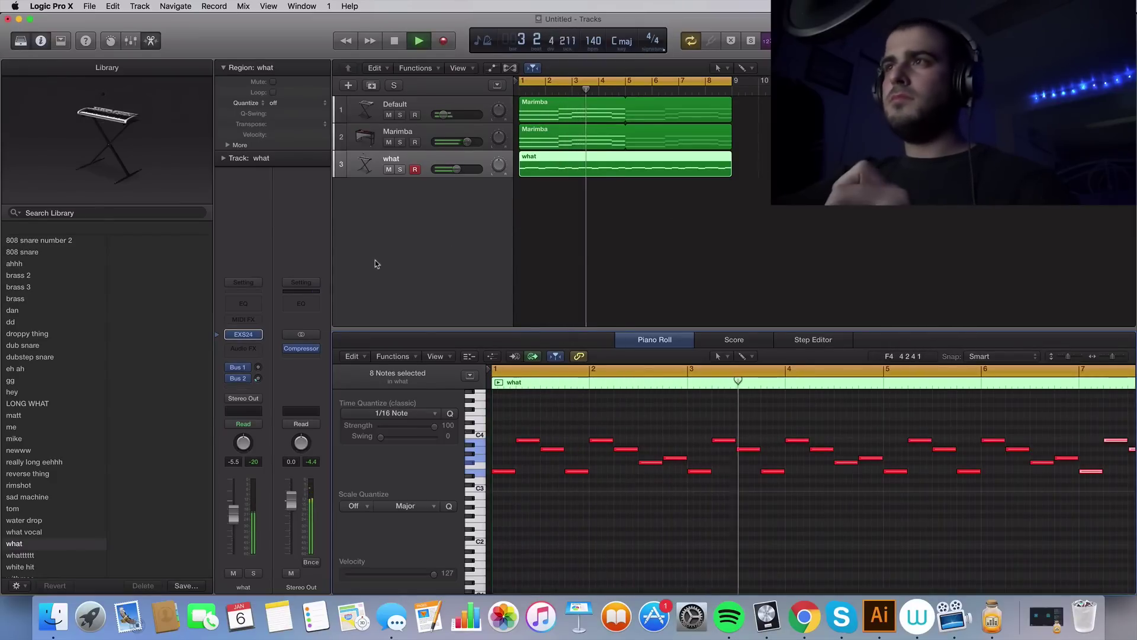
{"action": "left_click_drag", "start_coordinate": [457, 168], "coordinate": [457, 169]}
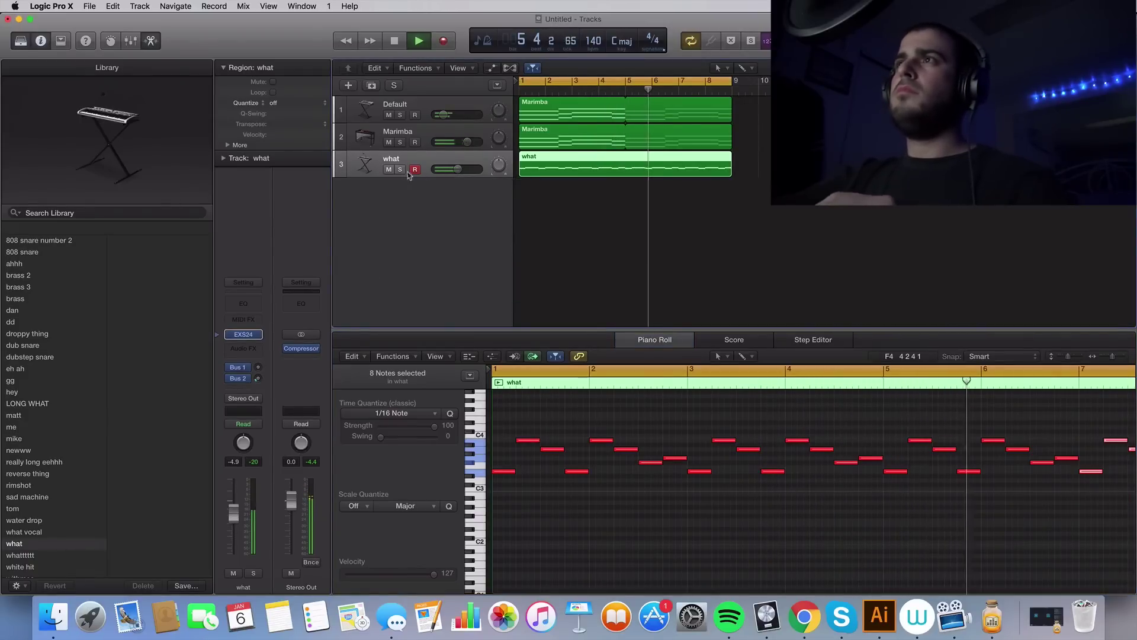
{"action": "left_click", "coordinate": [401, 170]}
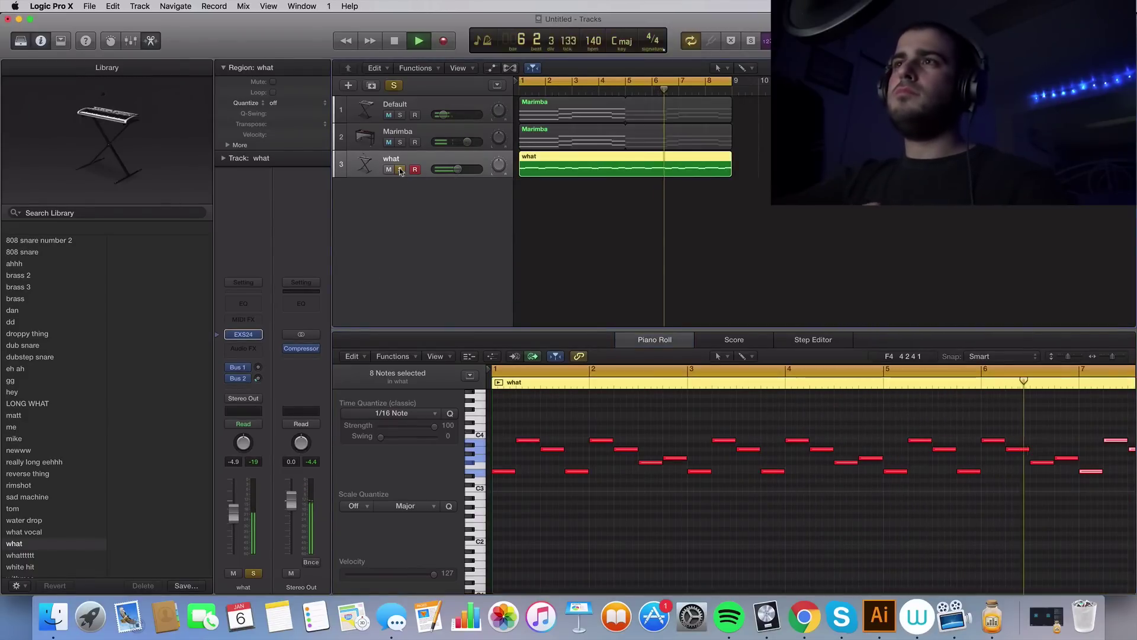
- Insert Xfer Records OTT (Stereo) on the what channel, audition the melody, and close OTT
{"action": "left_click", "coordinate": [253, 349]}
{"action": "mouse_move", "coordinate": [273, 482]}
{"action": "mouse_move", "coordinate": [379, 512]}
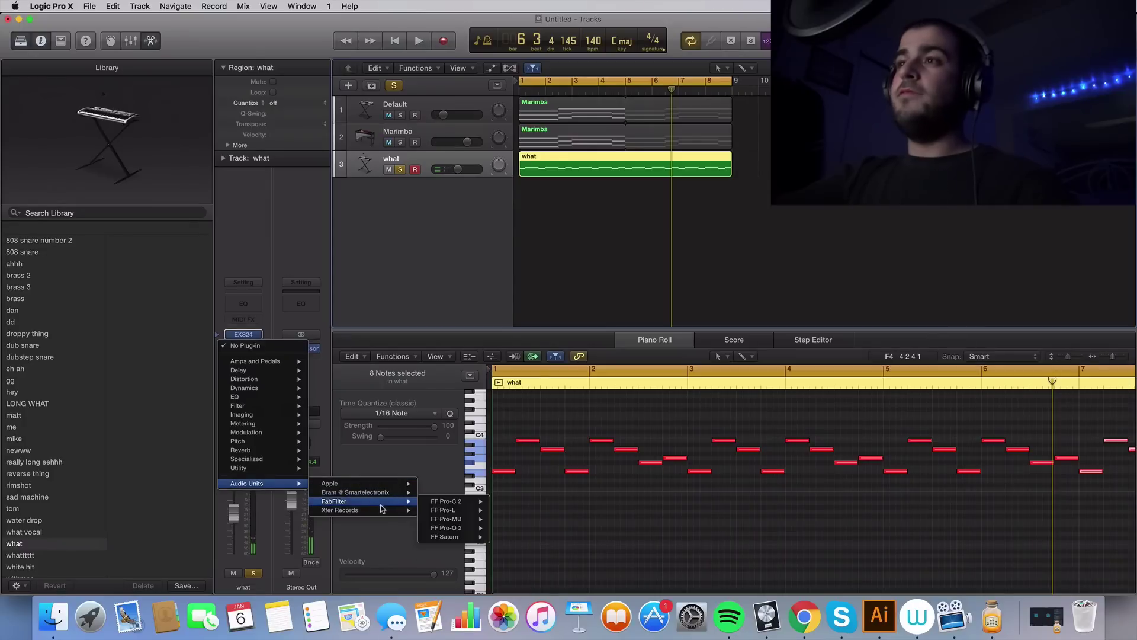
{"action": "left_click", "coordinate": [495, 511]}
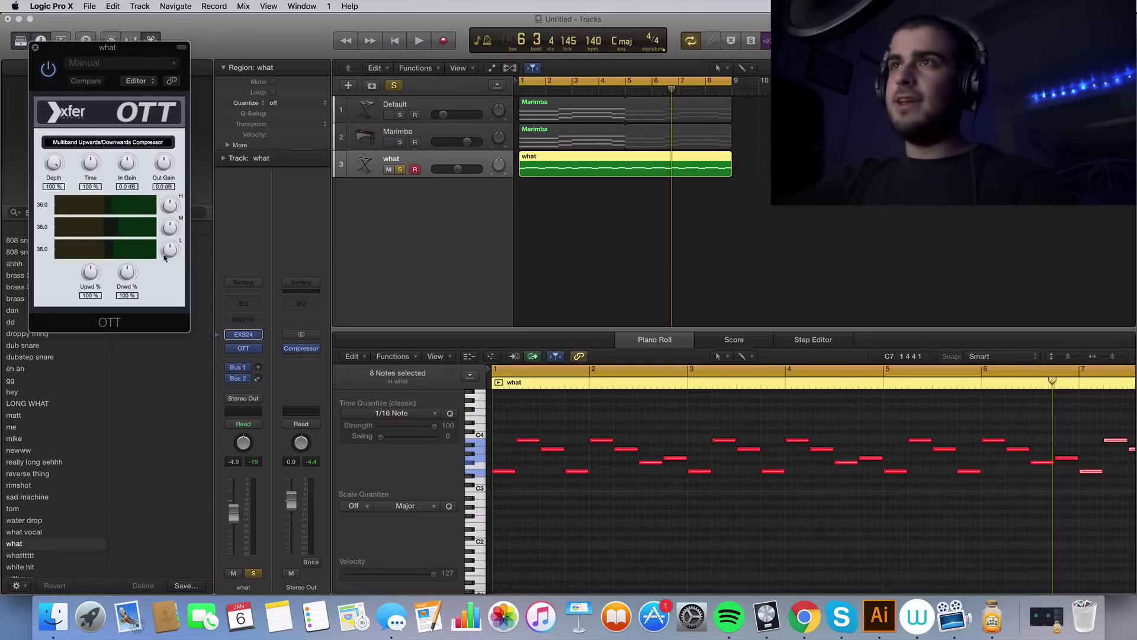
{"action": "key", "text": "space"}
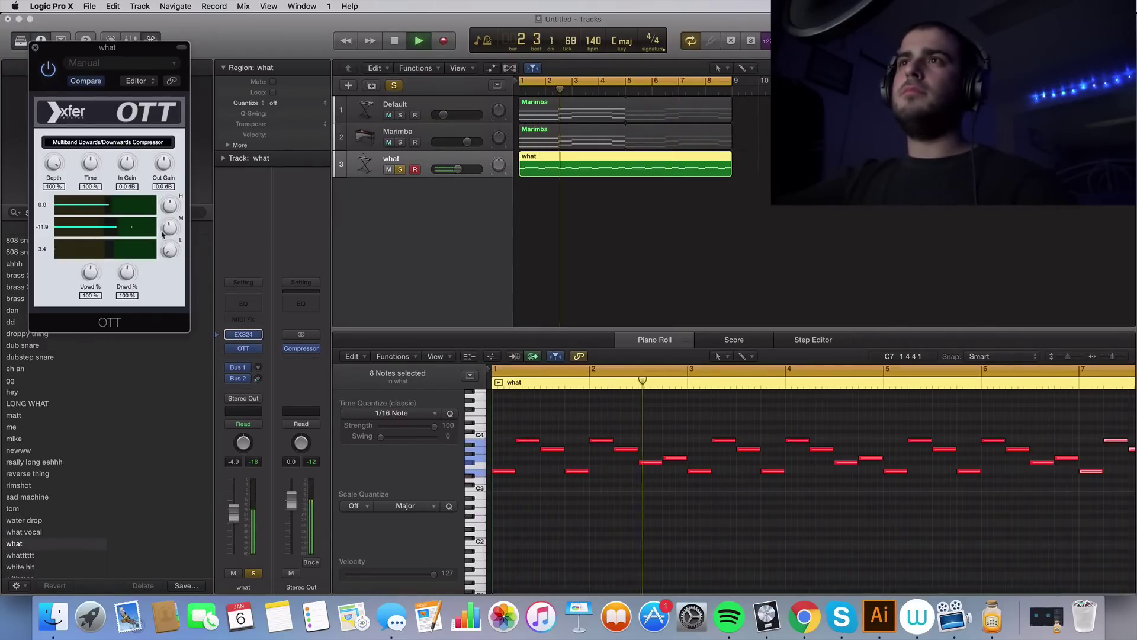
{"action": "left_click", "coordinate": [34, 46]}
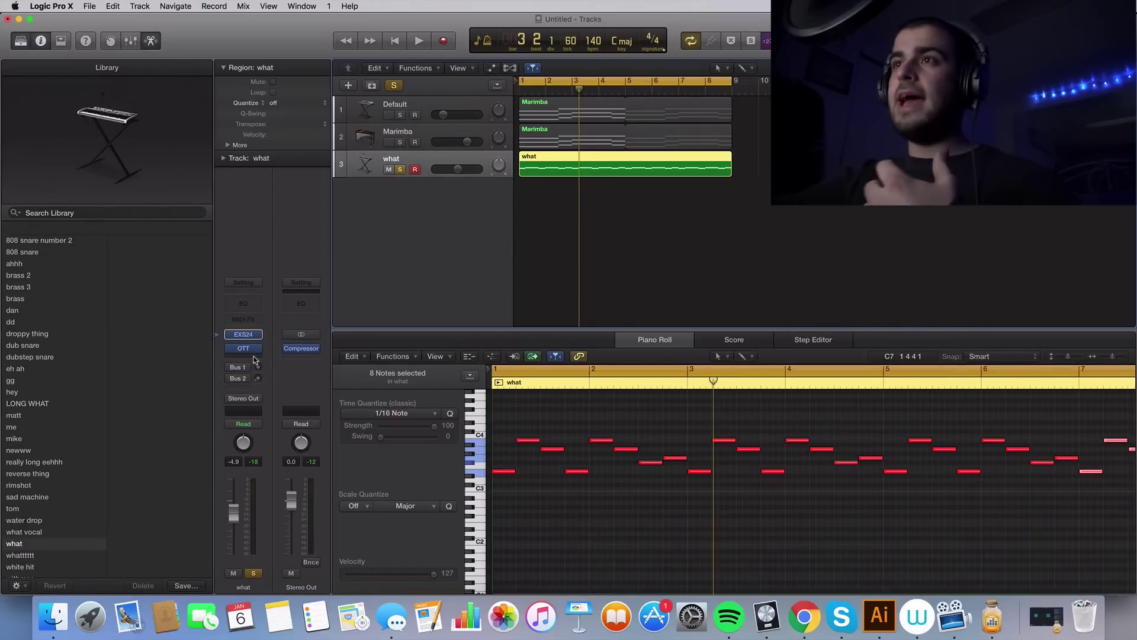
- Insert a stereo Space Designer reverb after OTT on the what channel
{"action": "left_click", "coordinate": [255, 359]}
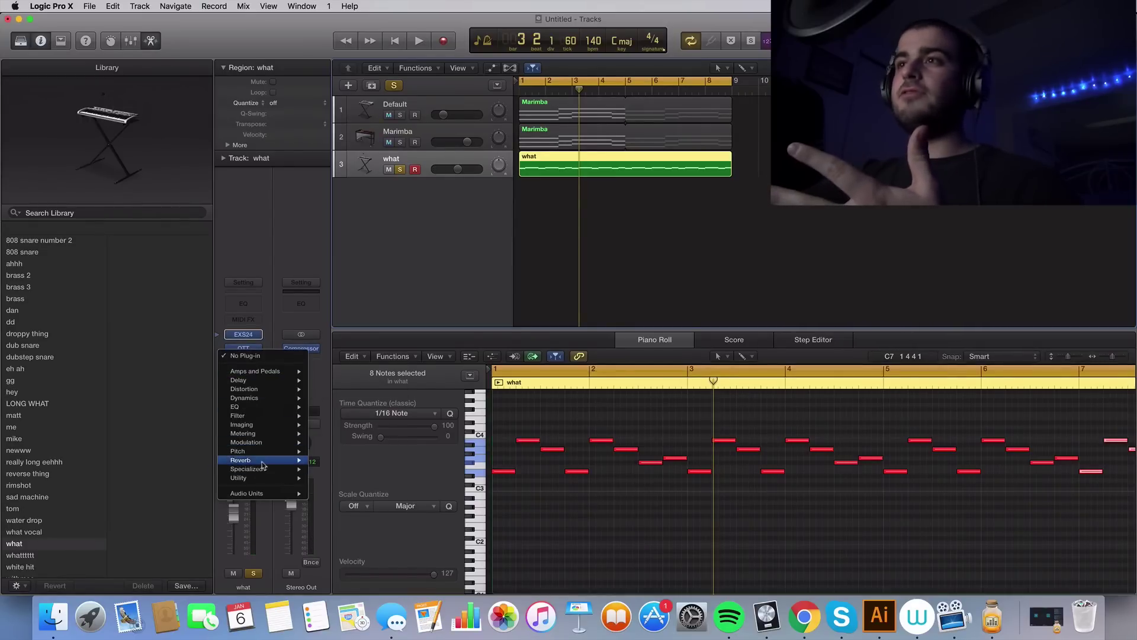
{"action": "mouse_move", "coordinate": [263, 465]}
{"action": "left_click", "coordinate": [414, 487]}
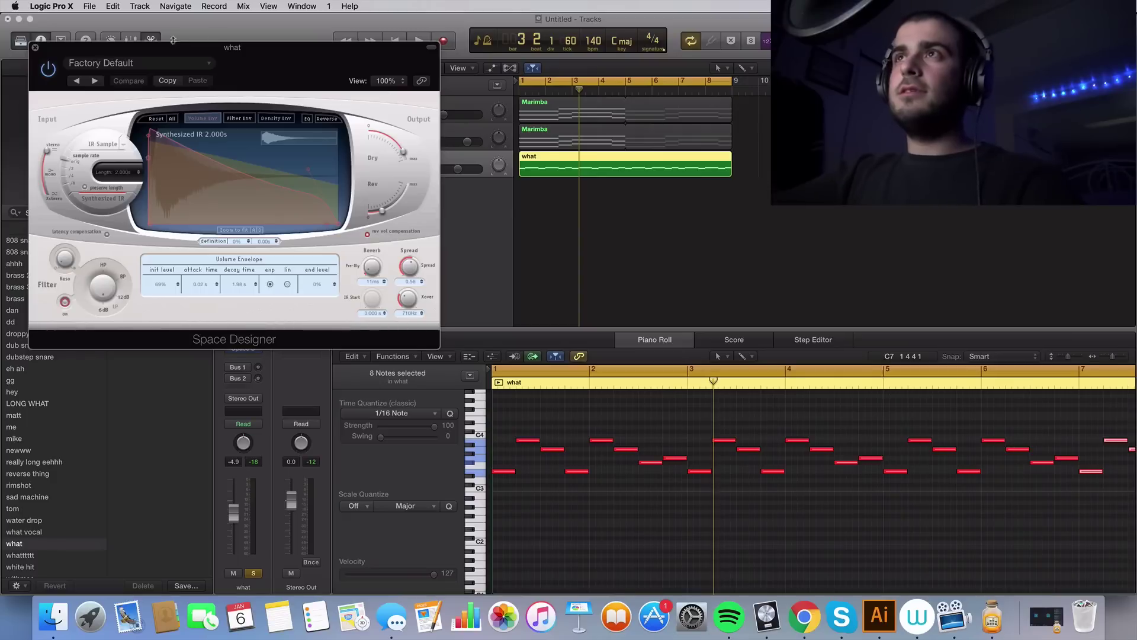
- Load the 03.3s Stone Hall preset, lower the Rev level to about -19.5 dB, and close
{"action": "left_click", "coordinate": [167, 66]}
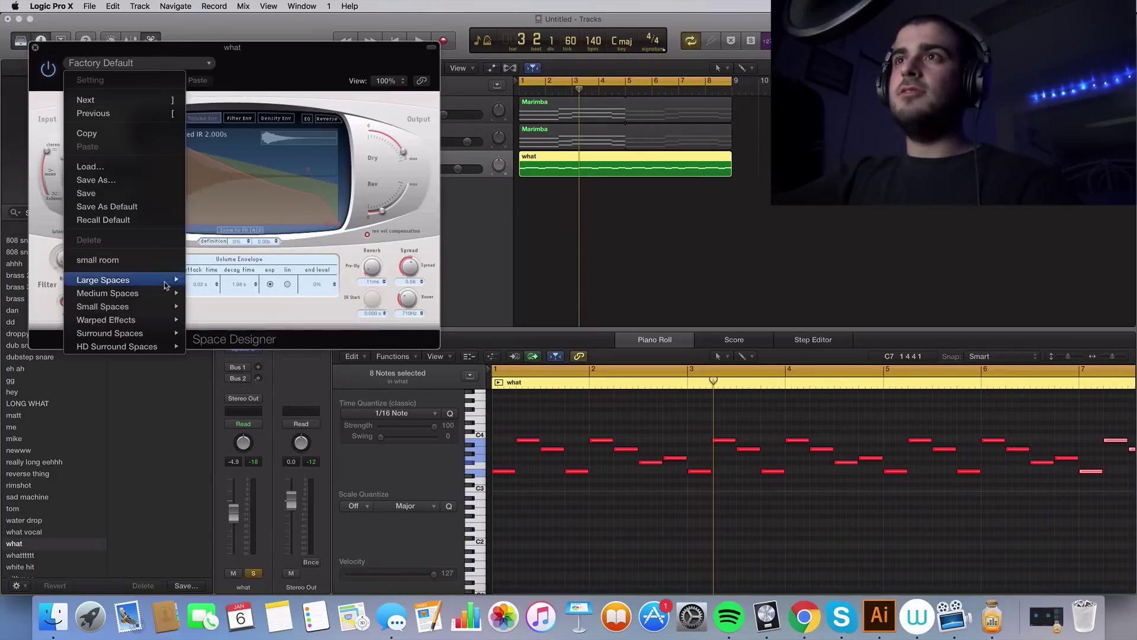
{"action": "mouse_move", "coordinate": [173, 279]}
{"action": "mouse_move", "coordinate": [266, 293]}
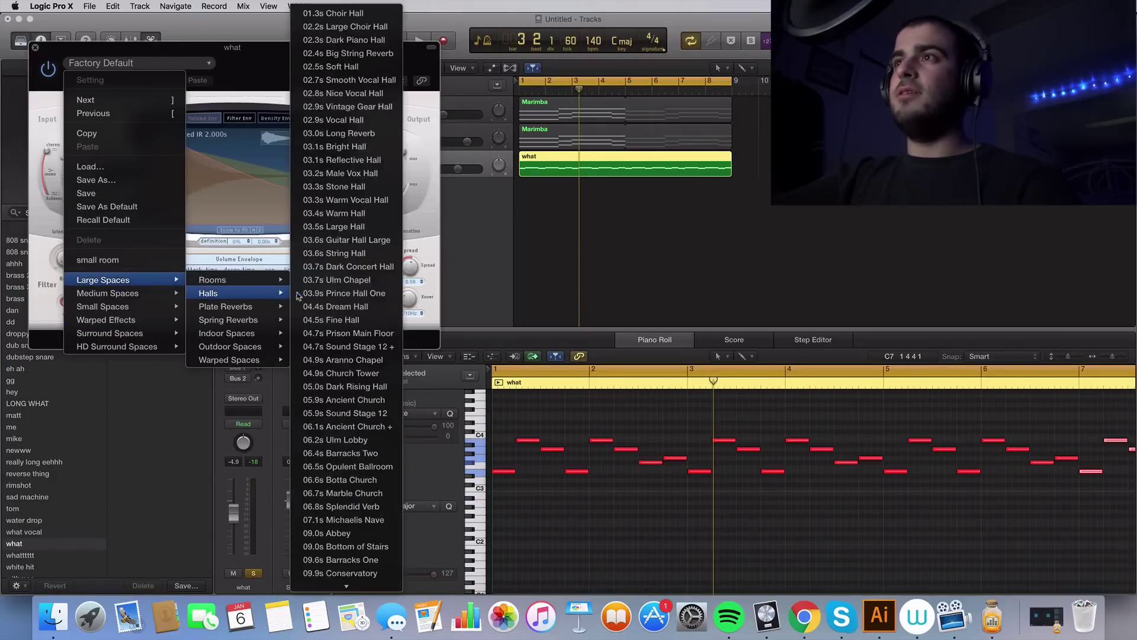
{"action": "left_click", "coordinate": [344, 186]}
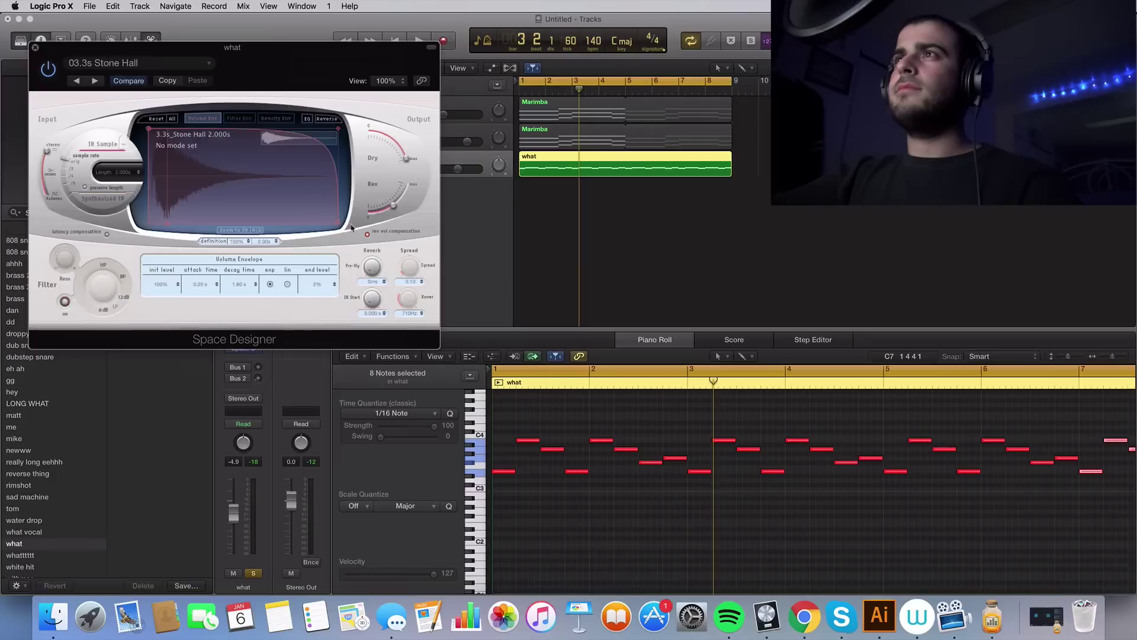
{"action": "key", "text": "space"}
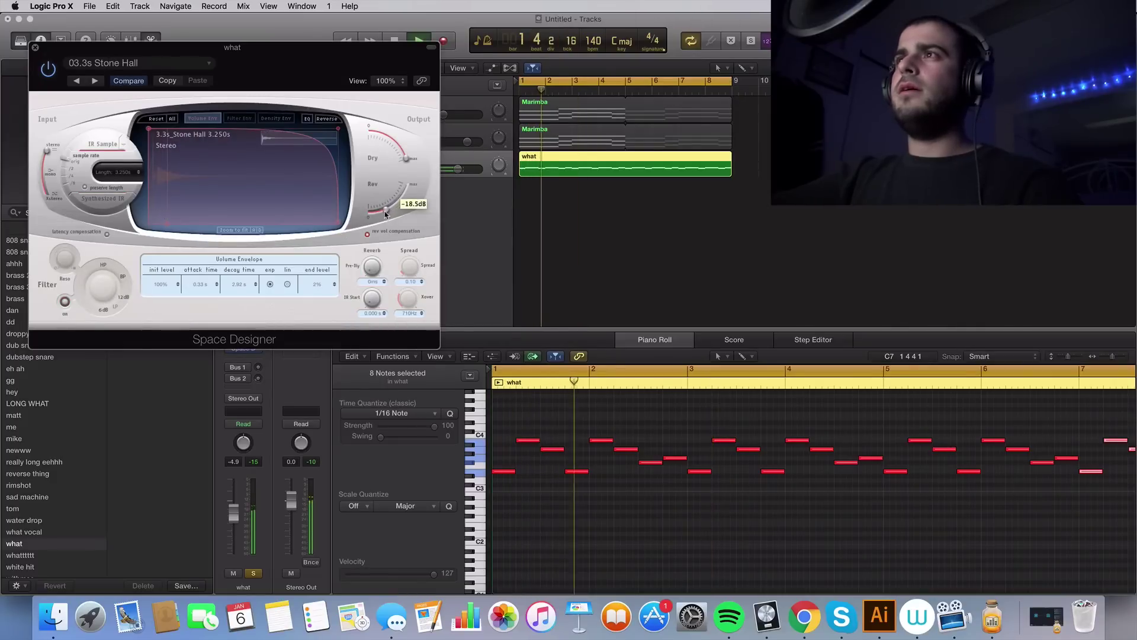
{"action": "left_click_drag", "start_coordinate": [386, 214], "coordinate": [385, 214]}
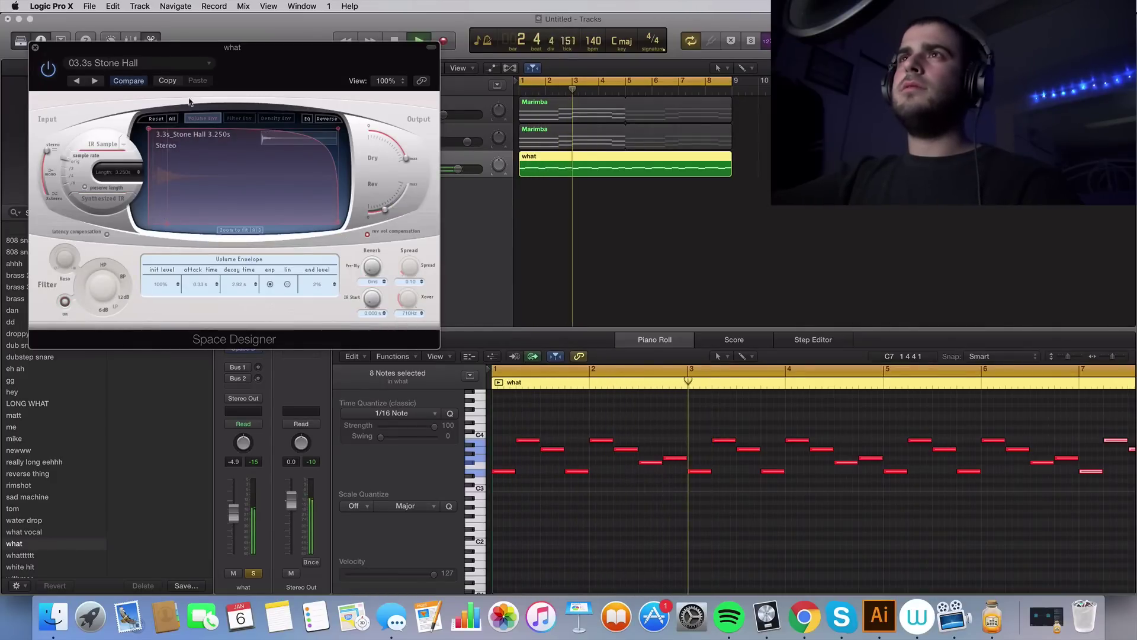
{"action": "left_click", "coordinate": [36, 47]}
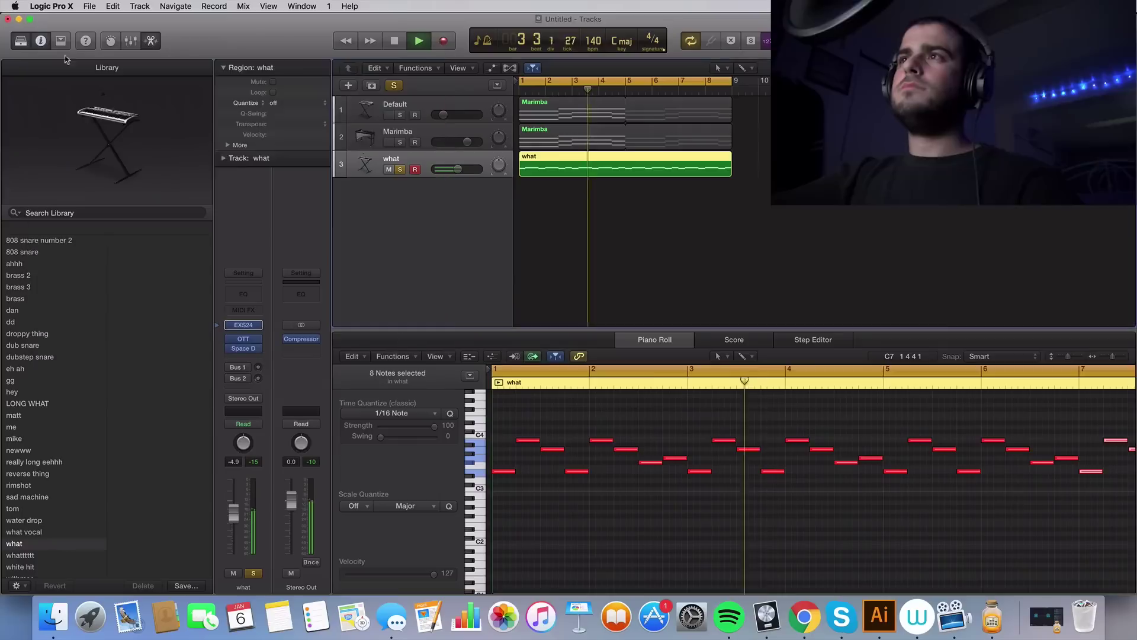
- Insert a stereo Tape Delay after Space Designer and play the track through it
{"action": "left_click", "coordinate": [259, 359]}
{"action": "mouse_move", "coordinate": [264, 380]}
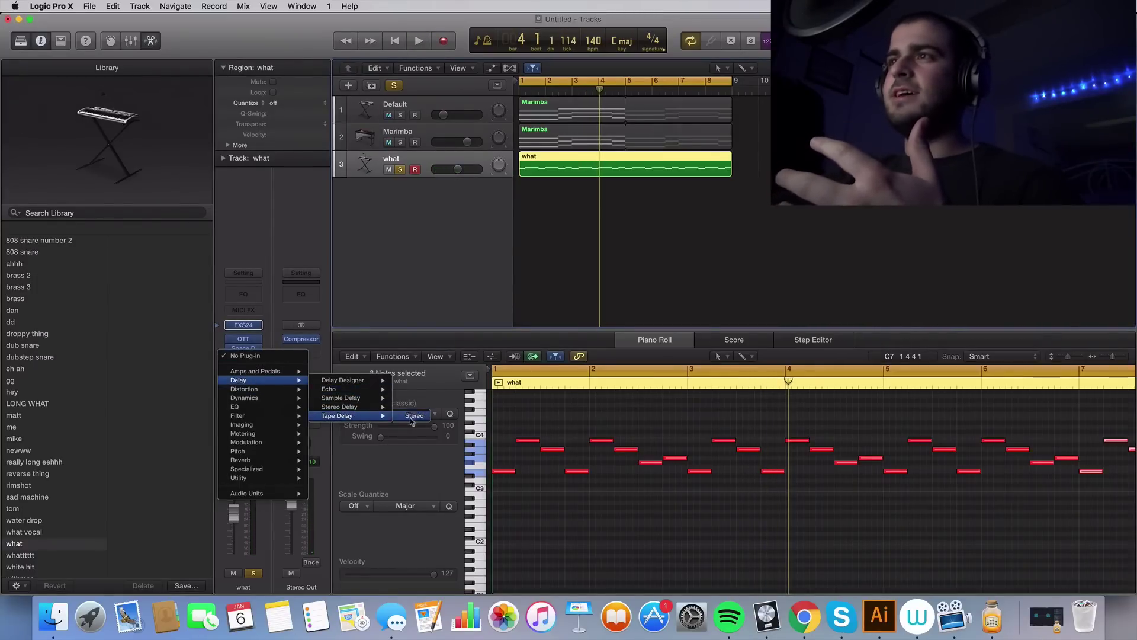
{"action": "left_click", "coordinate": [430, 314]}
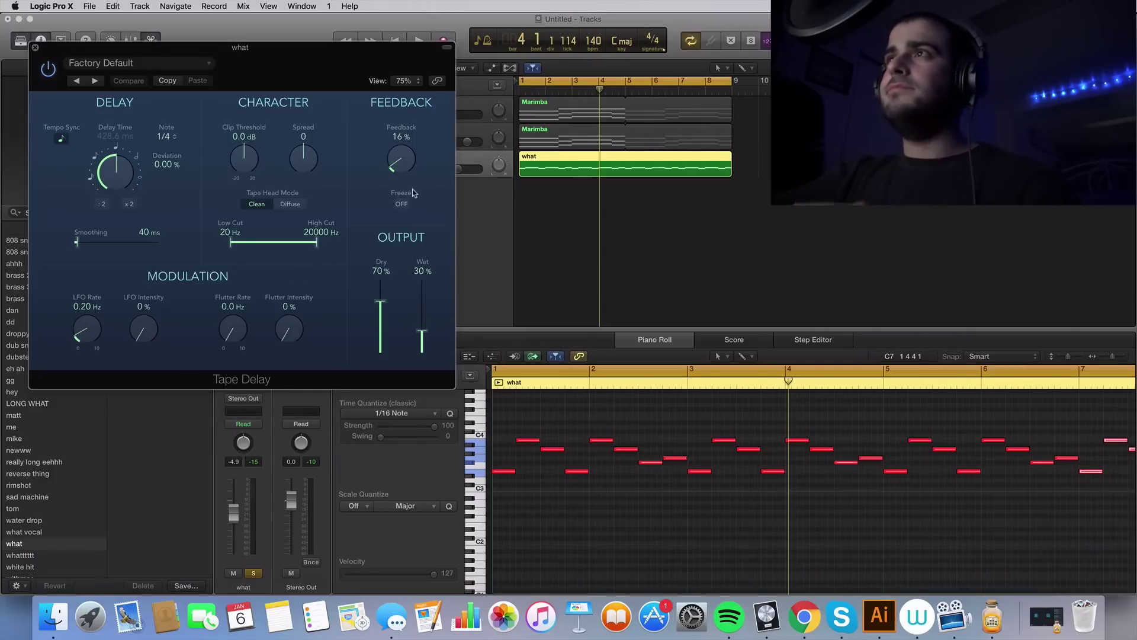
{"action": "key", "text": "space"}
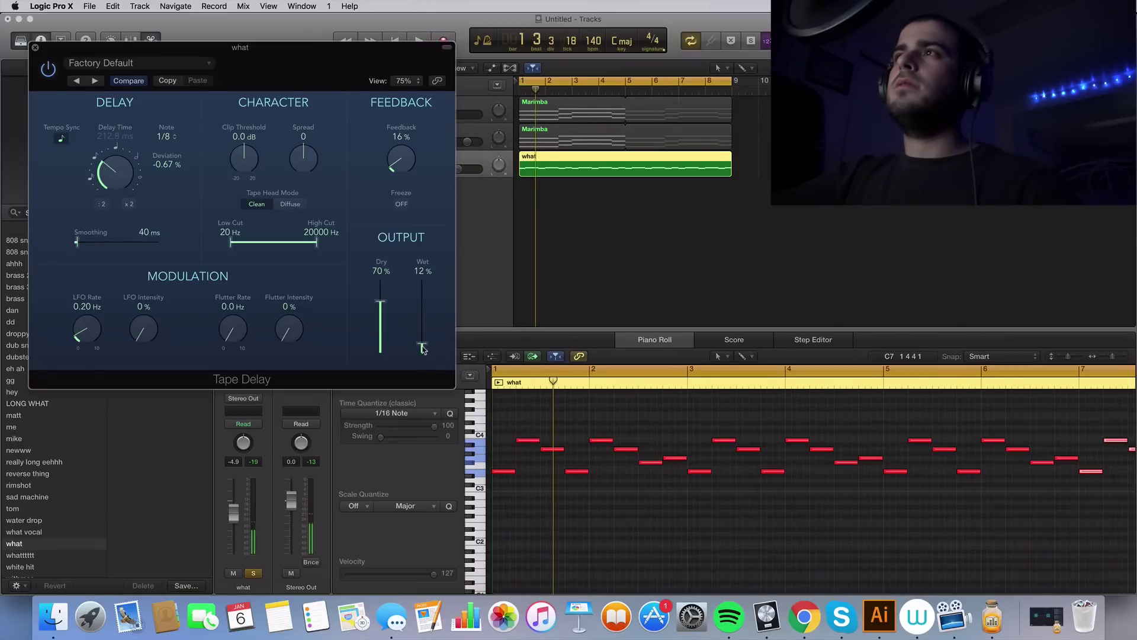
- Raise Tape Delay feedback to about 47–50% and set Wet to 8%, then close it
{"action": "left_click_drag", "start_coordinate": [402, 166], "coordinate": [400, 141]}
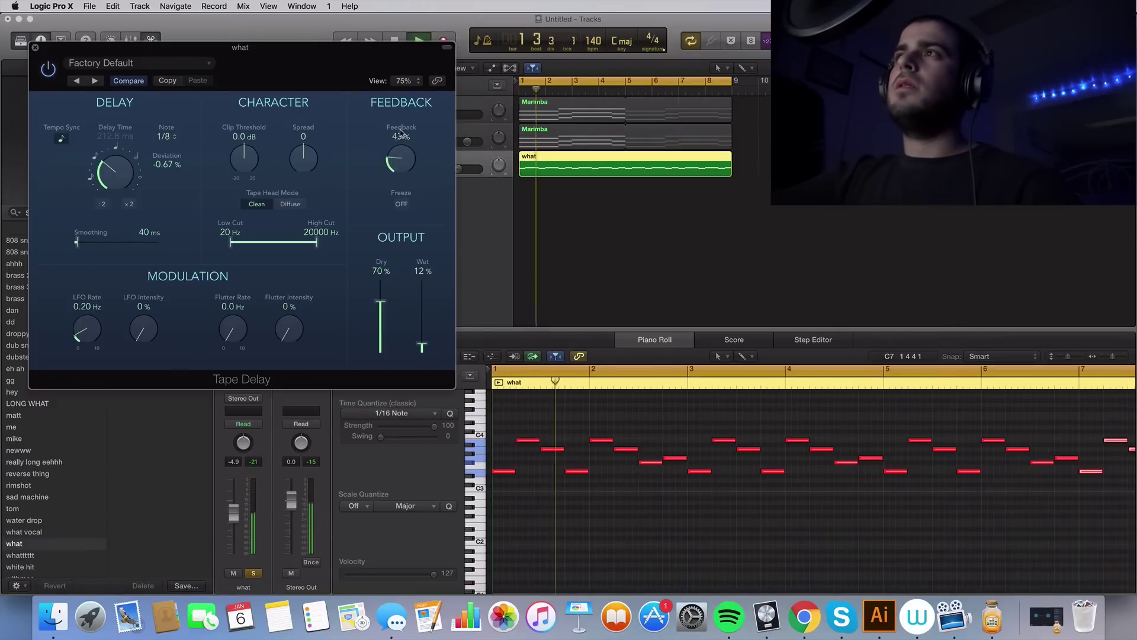
{"action": "key", "text": "space"}
{"action": "key", "text": "space"}
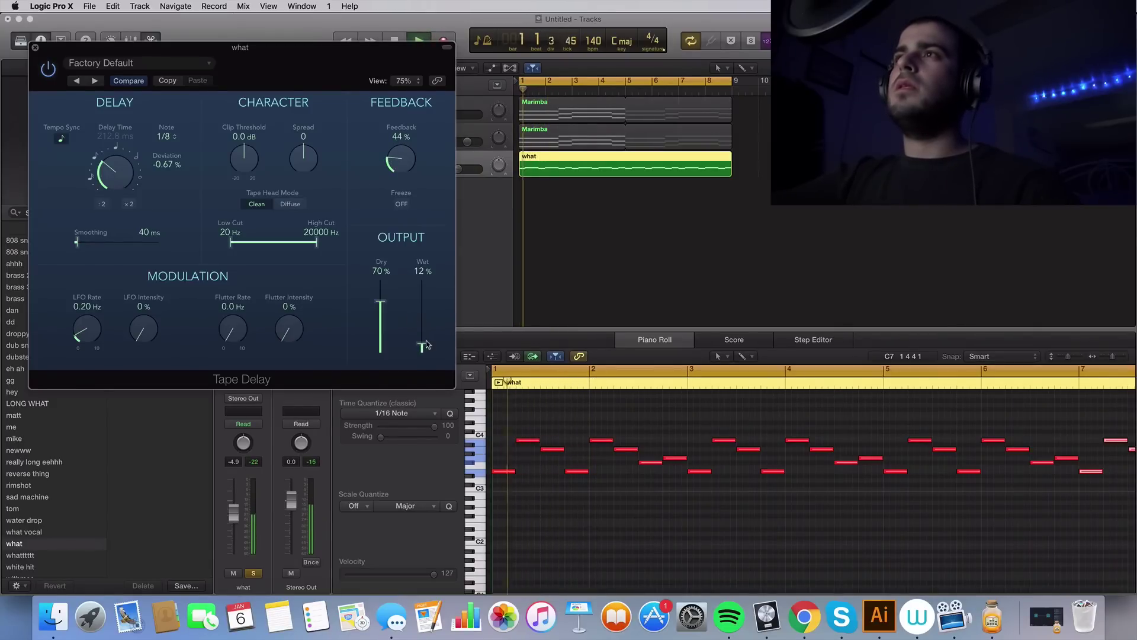
{"action": "left_click_drag", "start_coordinate": [423, 348], "coordinate": [424, 351]}
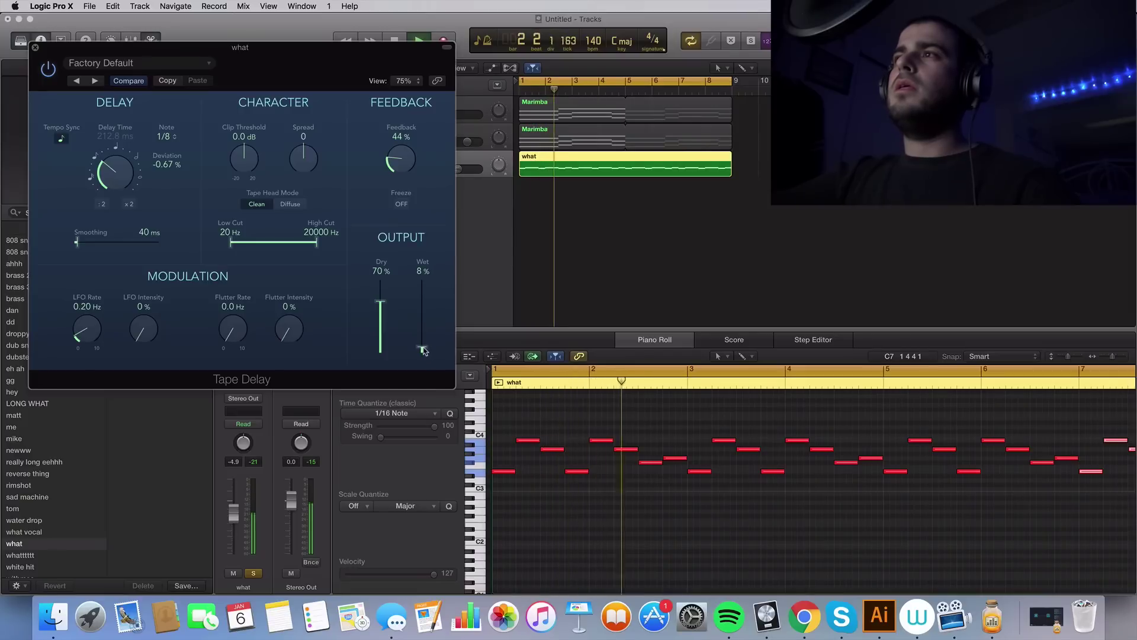
{"action": "key", "text": "space"}
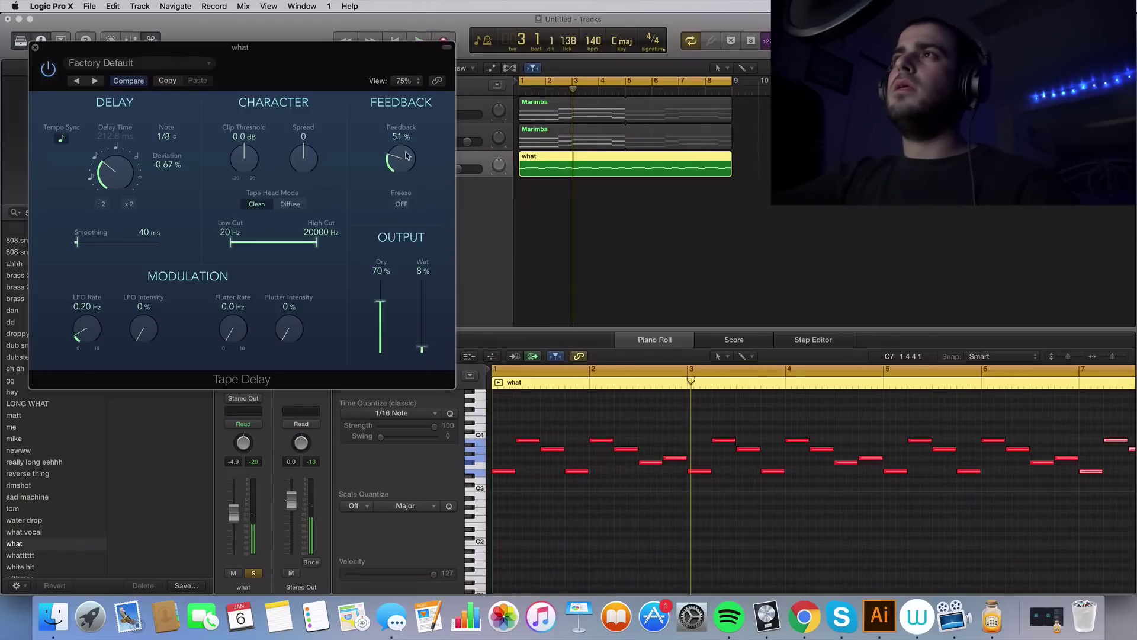
{"action": "left_click_drag", "start_coordinate": [408, 155], "coordinate": [408, 154]}
{"action": "key", "text": "space"}
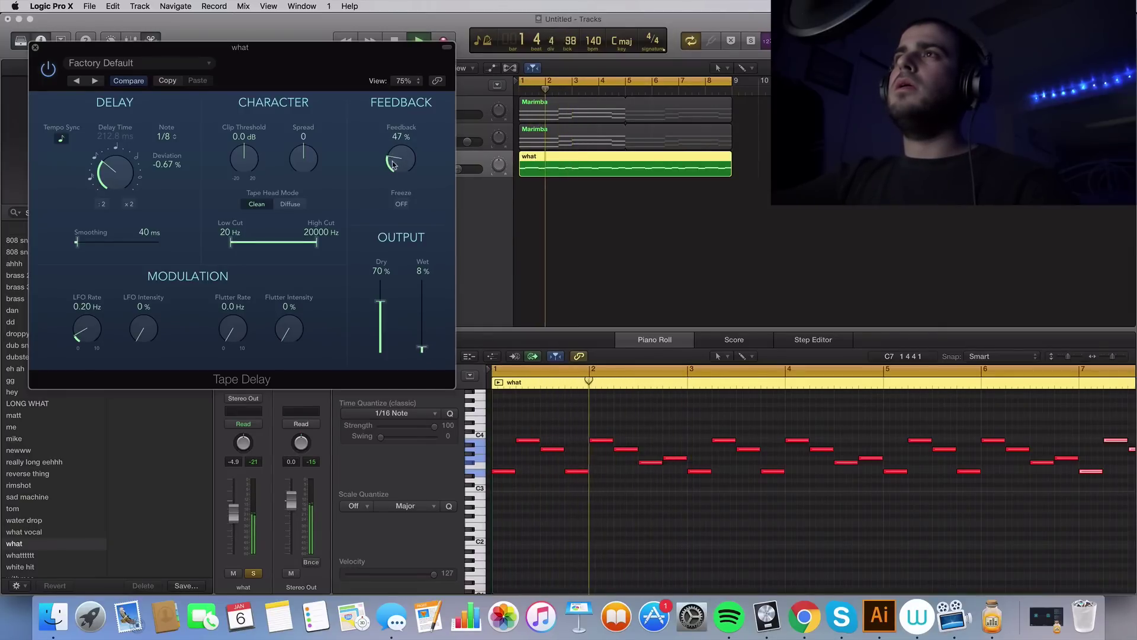
{"action": "key", "text": "super+w"}
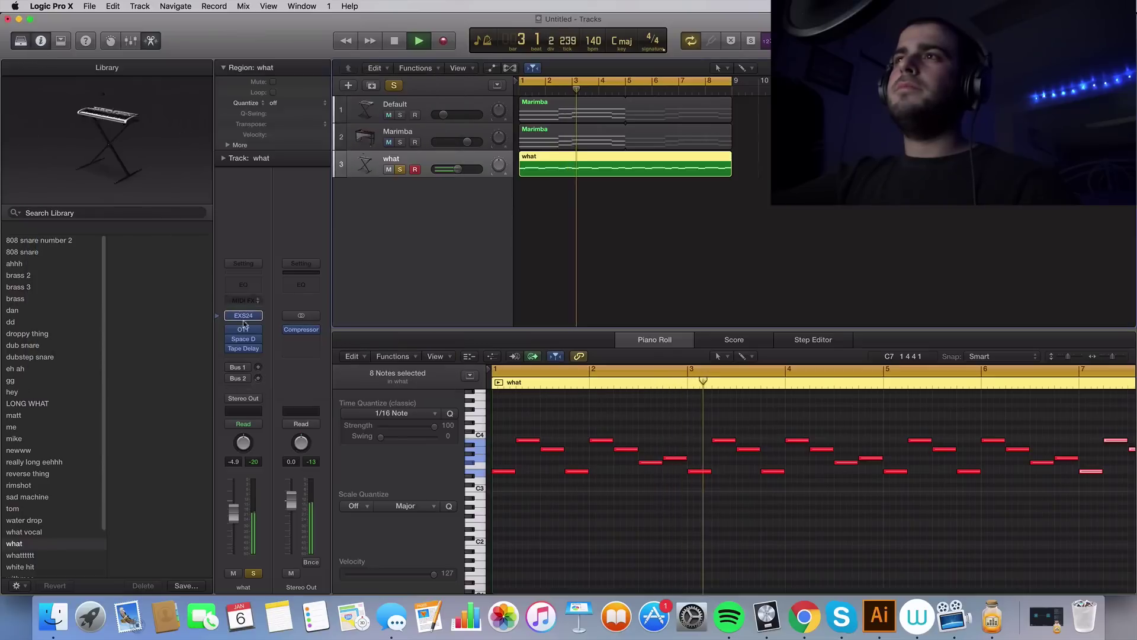
- Insert the stereo FabFilter FF Pro-C 2 compressor after the Tape Delay
{"action": "key", "text": "space"}
{"action": "left_click", "coordinate": [243, 357]}
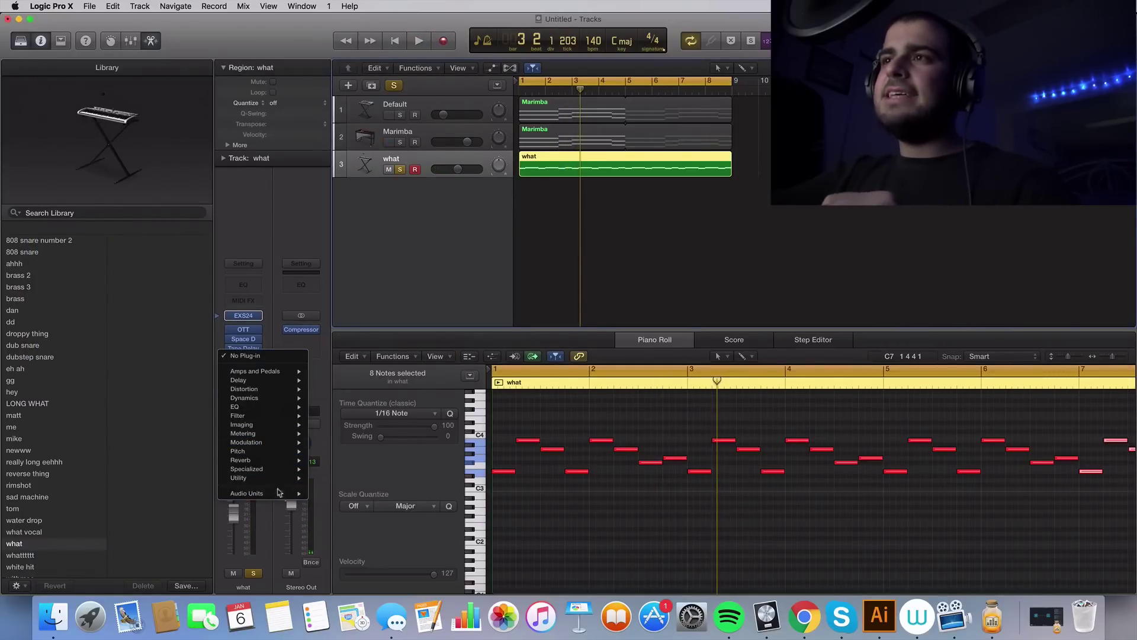
{"action": "mouse_move", "coordinate": [278, 492]}
{"action": "mouse_move", "coordinate": [367, 511]}
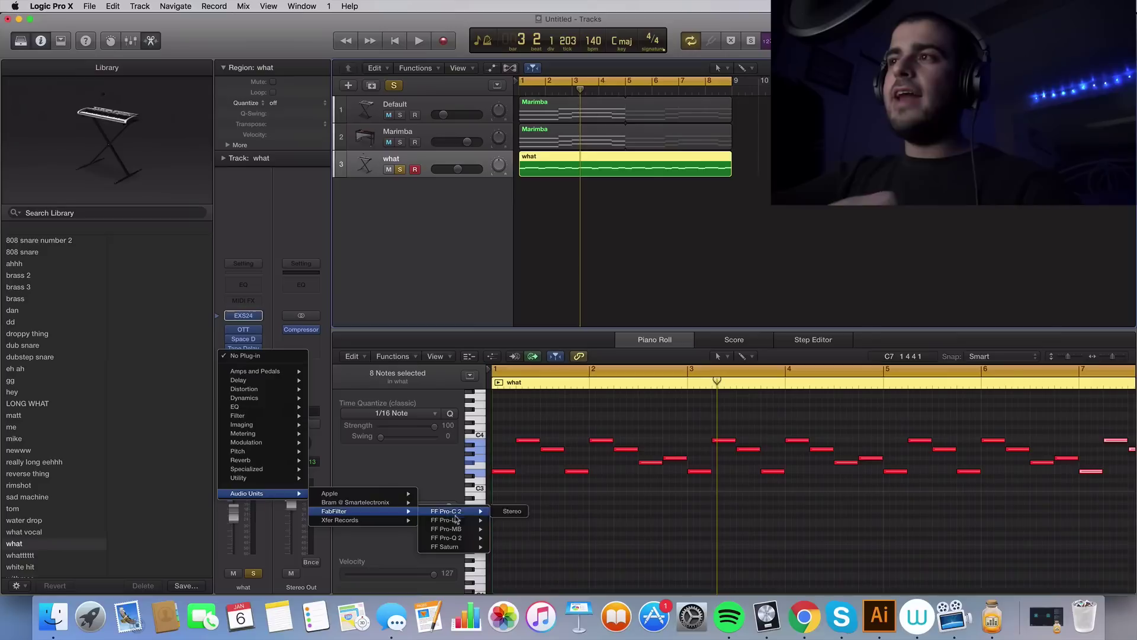
{"action": "left_click", "coordinate": [514, 520]}
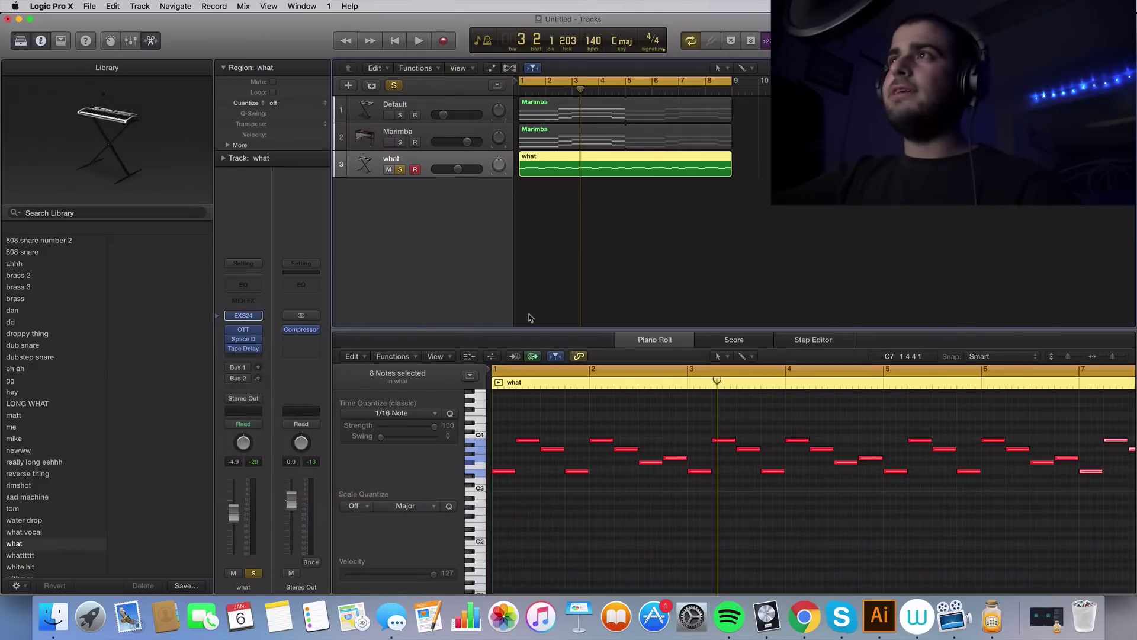
{"action": "key", "text": "space"}
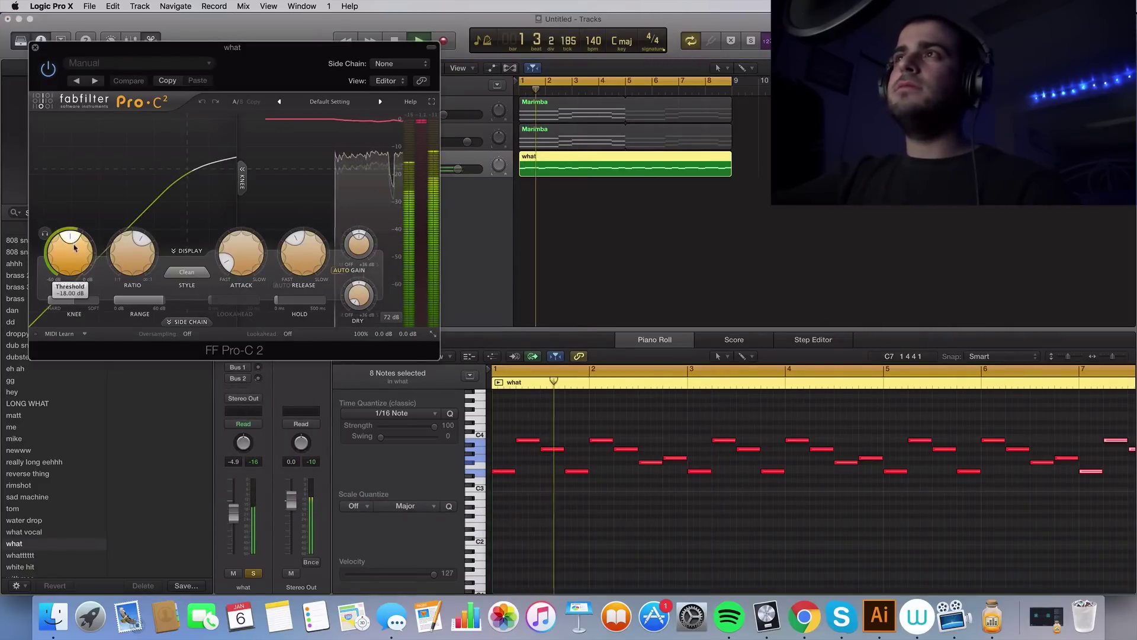
- Lower Pro-C 2 threshold to -21.32 dB, lengthen attack, close it, and unsolo the what track
{"action": "left_click_drag", "start_coordinate": [74, 248], "coordinate": [66, 239]}
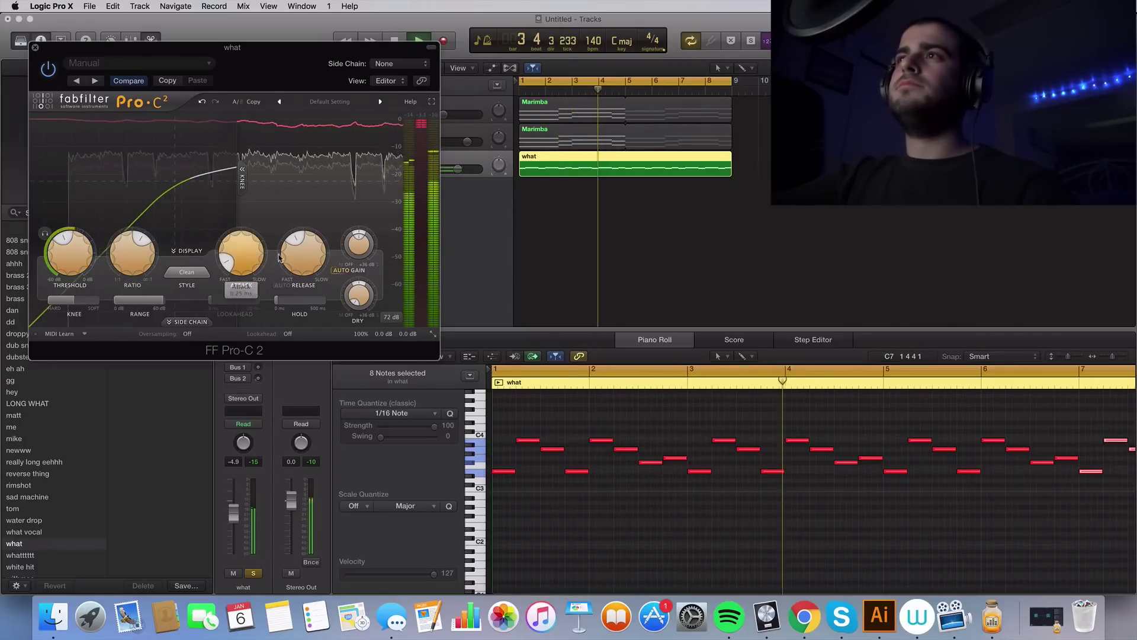
{"action": "left_click_drag", "start_coordinate": [280, 256], "coordinate": [229, 217]}
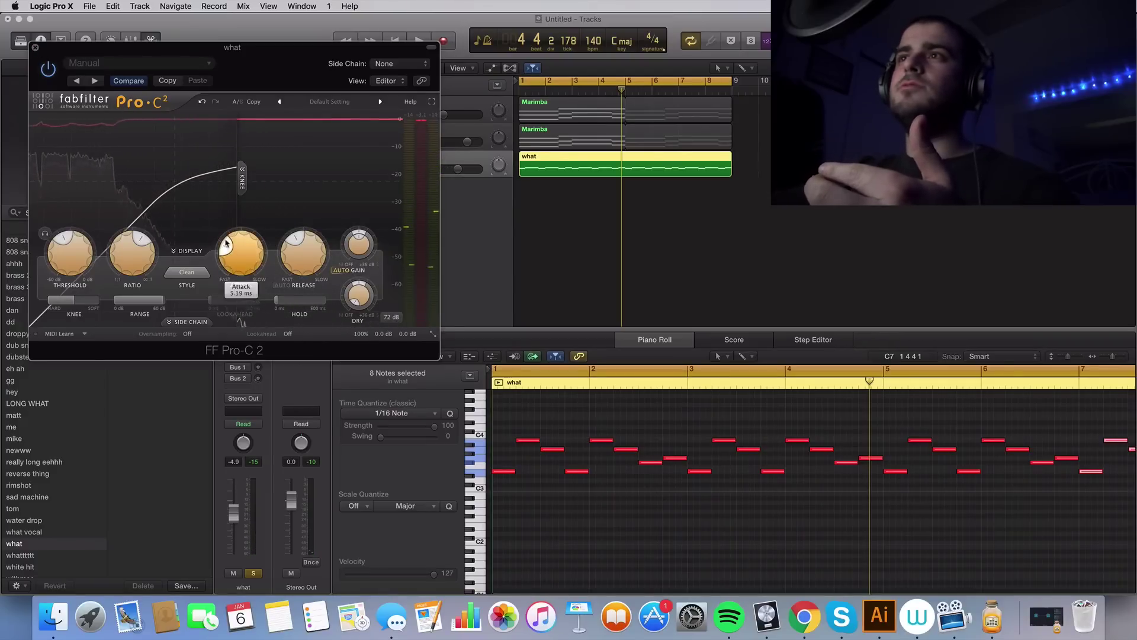
{"action": "key", "text": "super+space"}
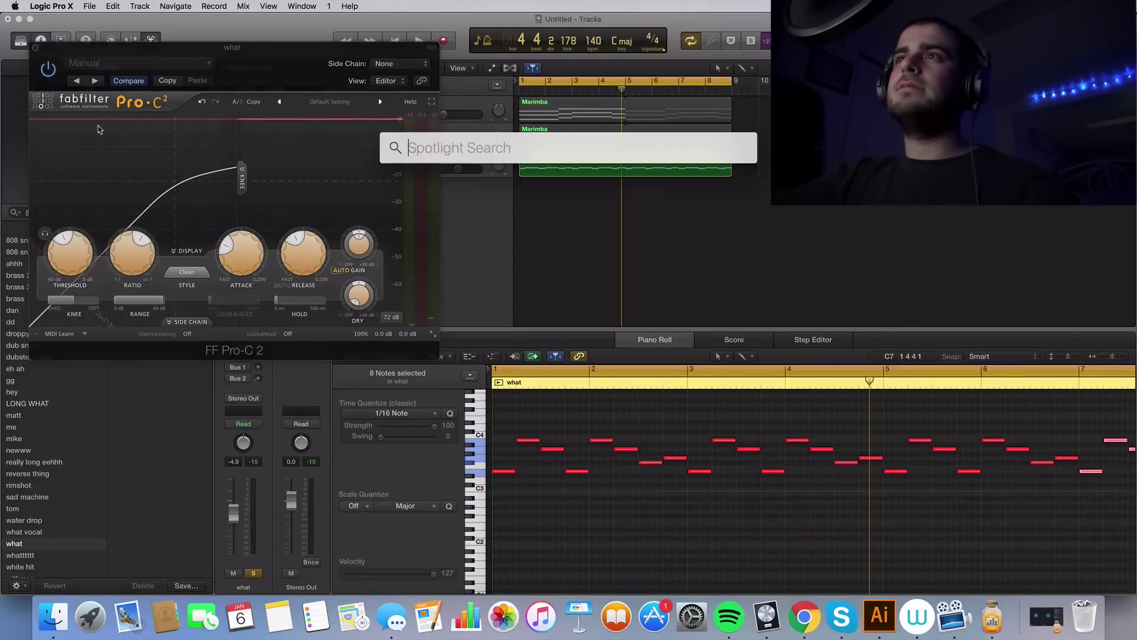
{"action": "left_click", "coordinate": [557, 229]}
{"action": "key", "text": "space"}
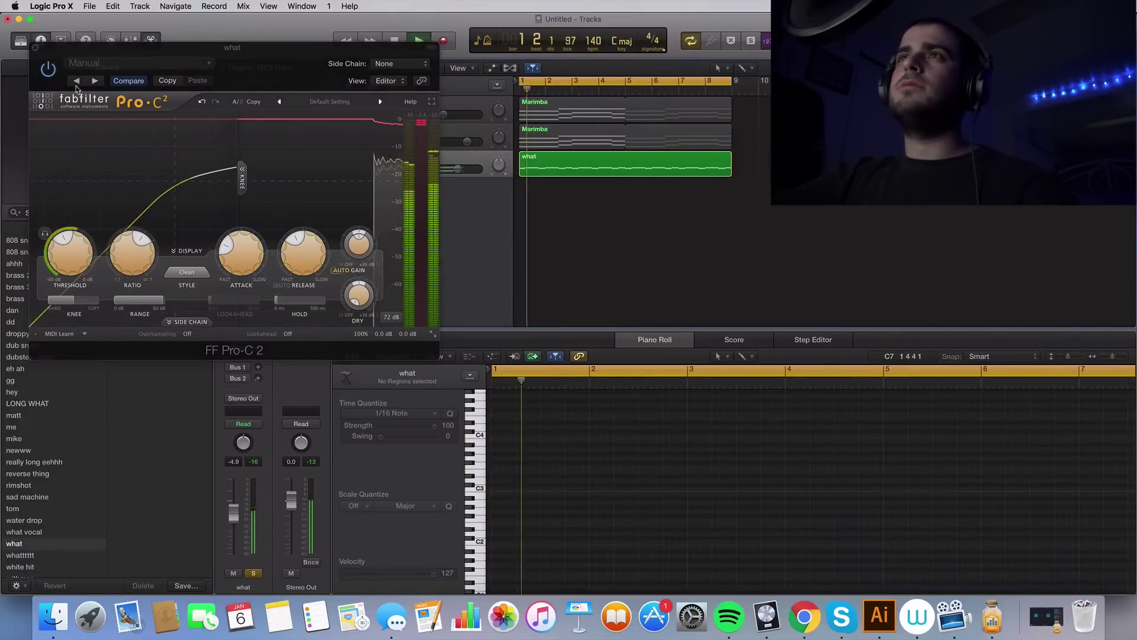
{"action": "left_click", "coordinate": [34, 48]}
{"action": "left_click", "coordinate": [401, 169]}
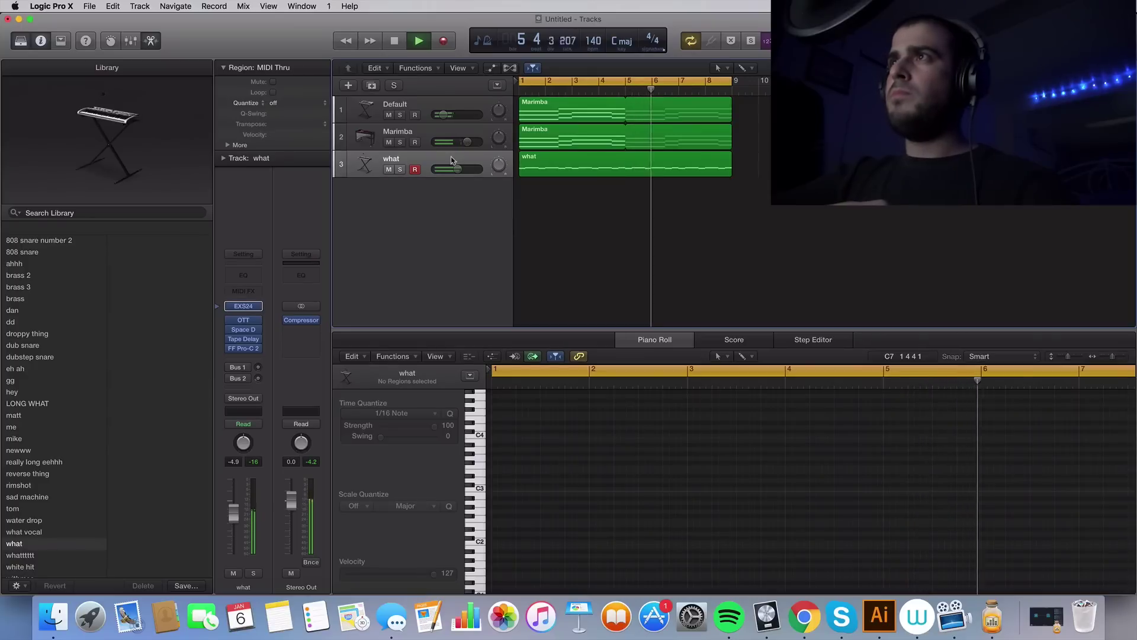
- Set the what track fader to -6.4 dB, then select its melody region and replay it from the start
{"action": "left_click_drag", "start_coordinate": [458, 169], "coordinate": [455, 169]}
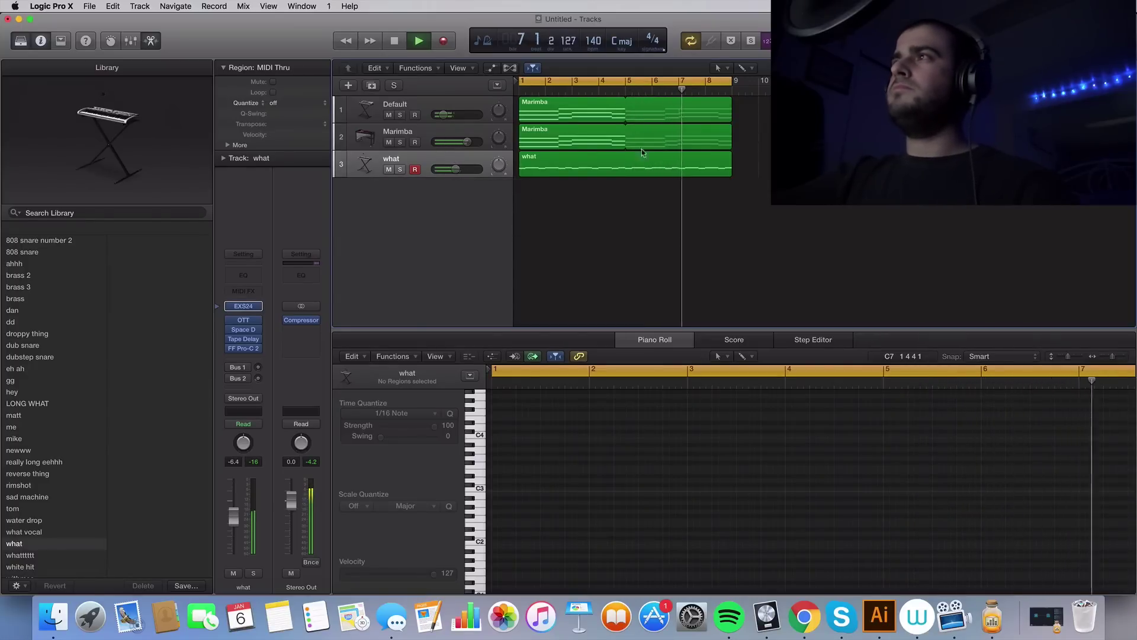
{"action": "left_click", "coordinate": [641, 155]}
{"action": "scroll", "coordinate": [710, 474], "scroll_direction": "down", "scroll_amount": 3}
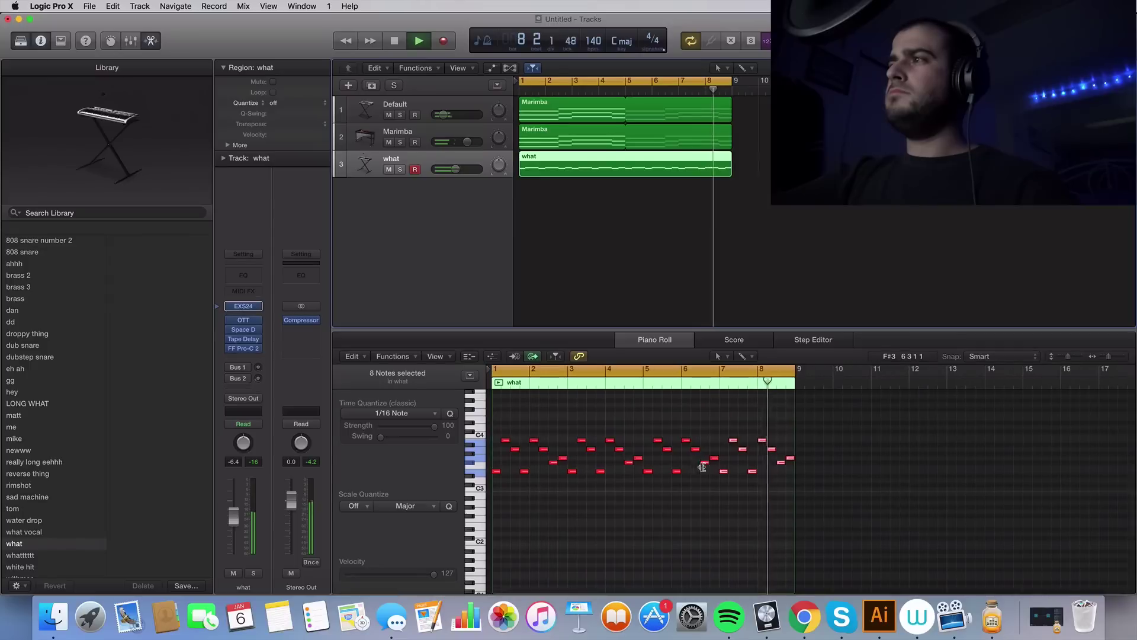
{"action": "key", "text": "space"}
{"action": "key", "text": "Return"}
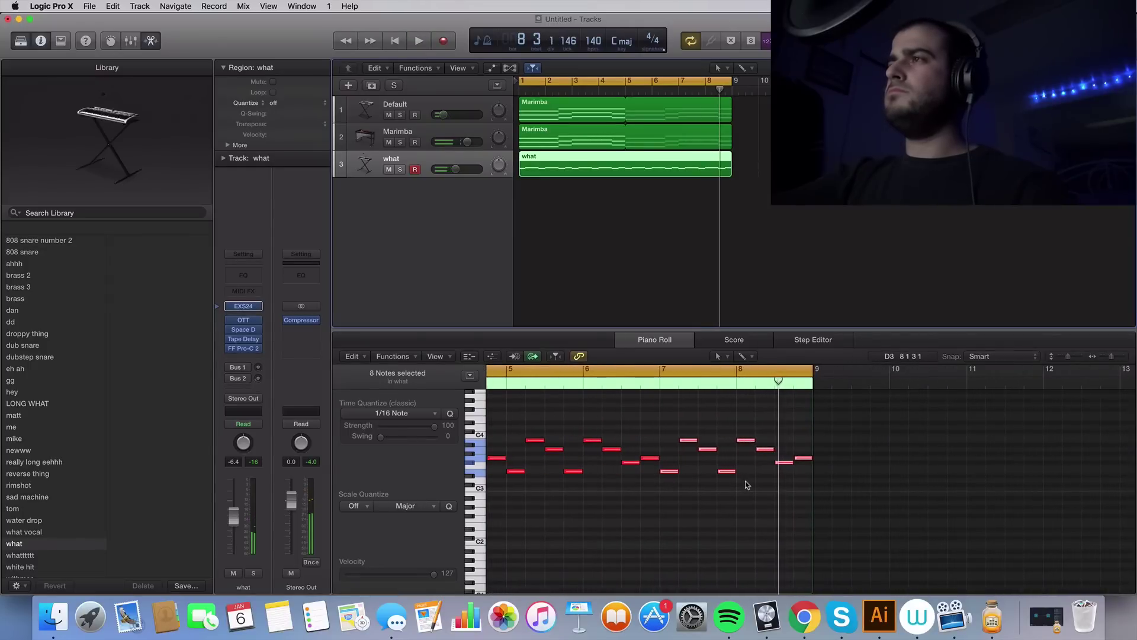
{"action": "scroll", "coordinate": [705, 450], "scroll_direction": "up", "scroll_amount": 3}
{"action": "left_click", "coordinate": [616, 444]}
{"action": "key", "text": "space"}
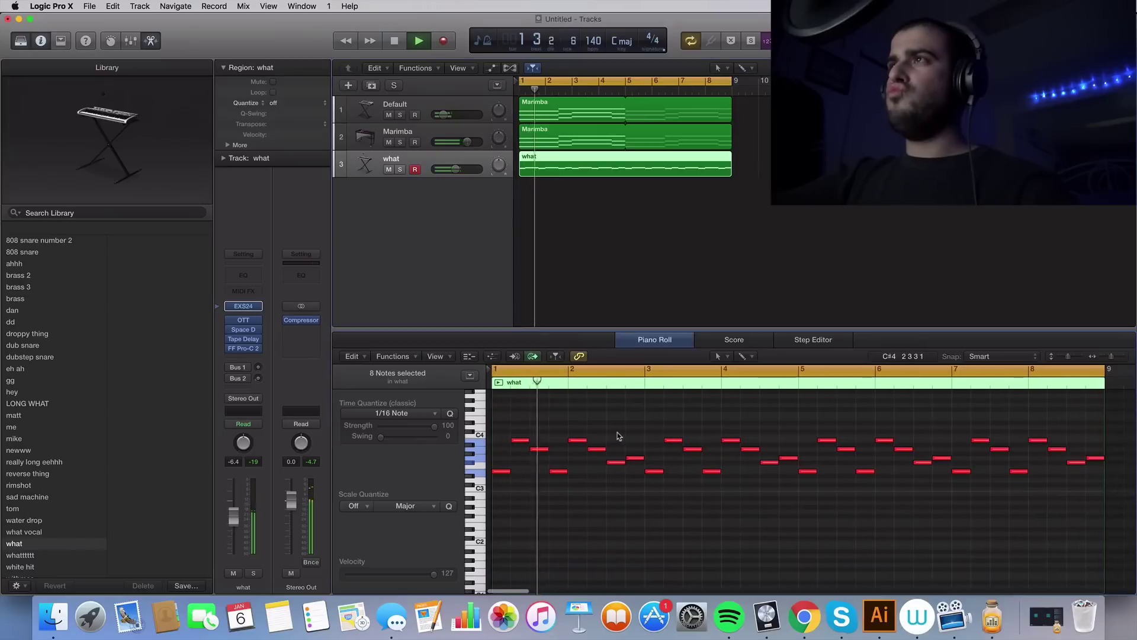